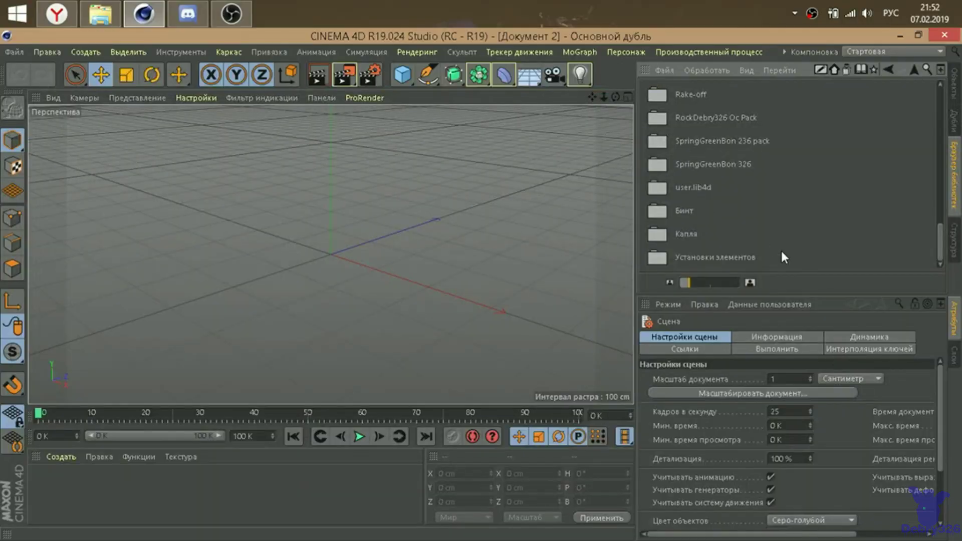
Open the full Downloads page in Yandex Browser in its own tab.
left_click(57, 14)
left_click(942, 65)
left_click(736, 485)
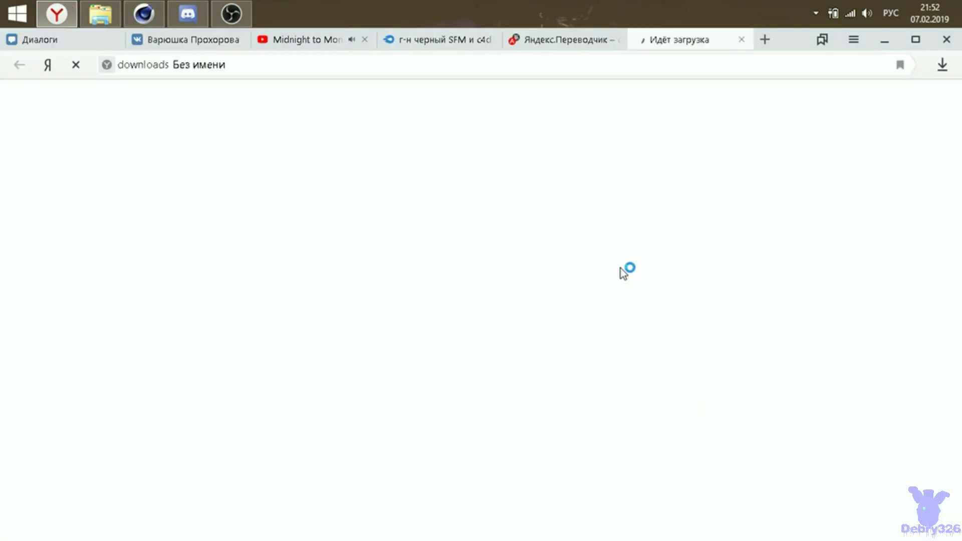
Scroll the downloads list down to lime bunny pack (1).lib4d, then return to the VK tab.
scroll(504, 320, "down", 6)
scroll(504, 319, "up", 3)
scroll(504, 314, "up", 4)
scroll(503, 309, "down", 5)
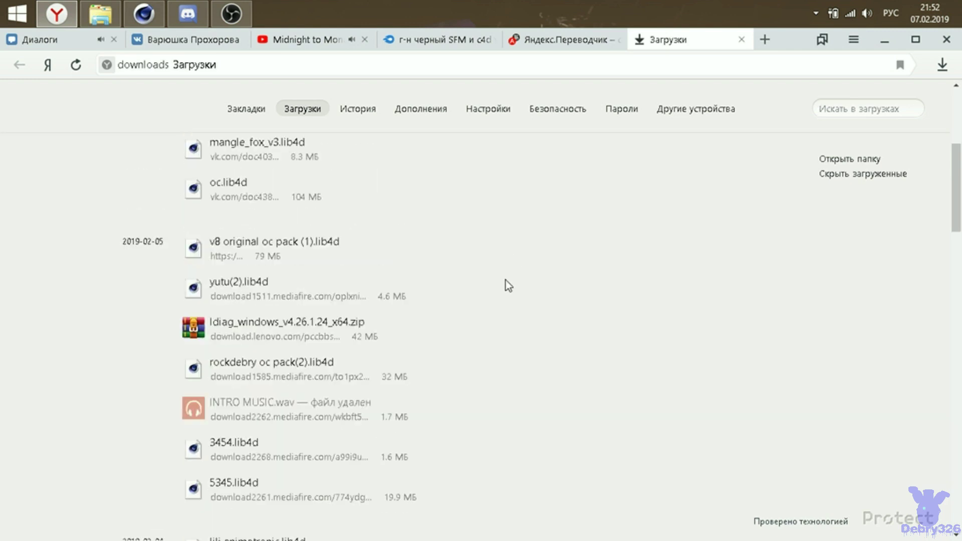
scroll(505, 278, "down", 5)
scroll(505, 278, "down", 3)
scroll(505, 277, "down", 5)
scroll(507, 283, "down", 4)
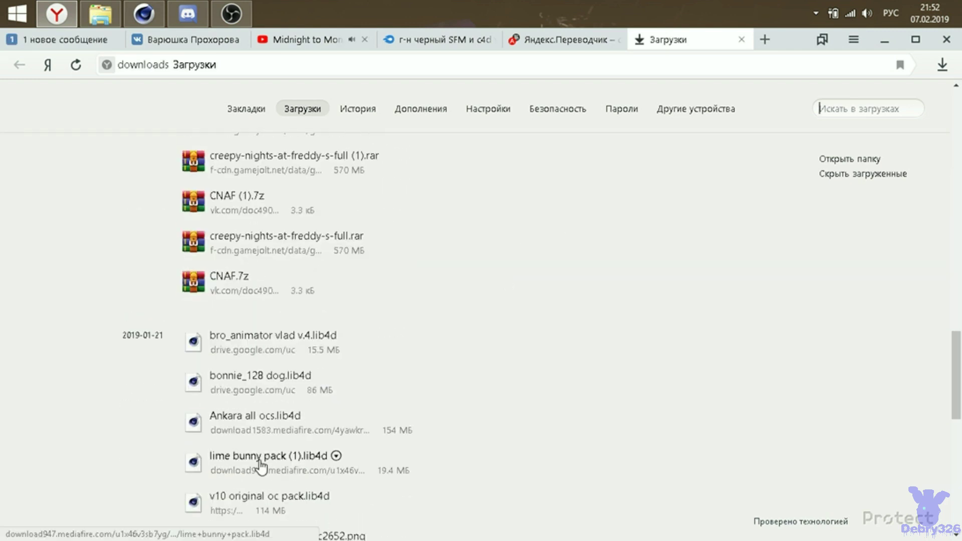
key("ctrl+1")
type("- /Нацу")
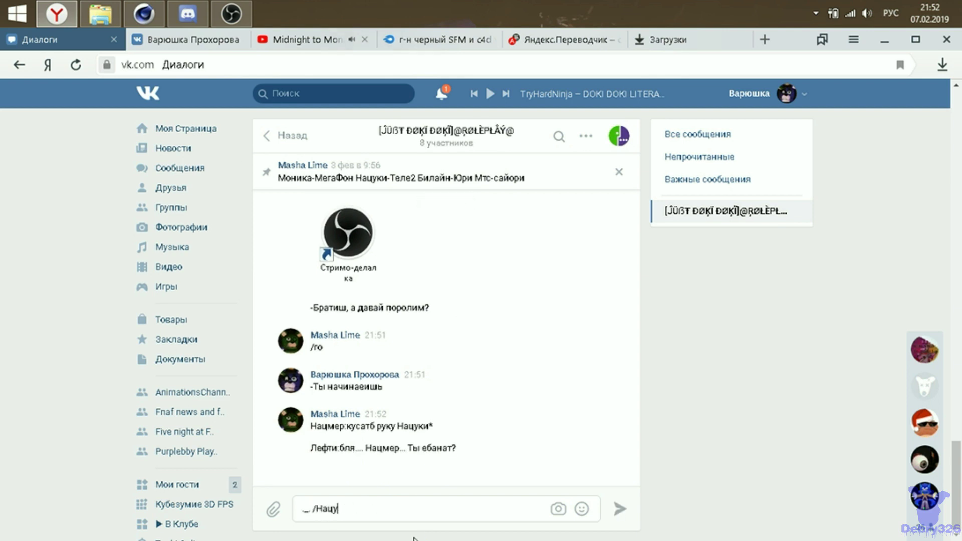
Send the replies 'ер!' and a '*отбросит…' roleplay line in VK, then return to Cinema 4D.
type("ер!")
key("Return")
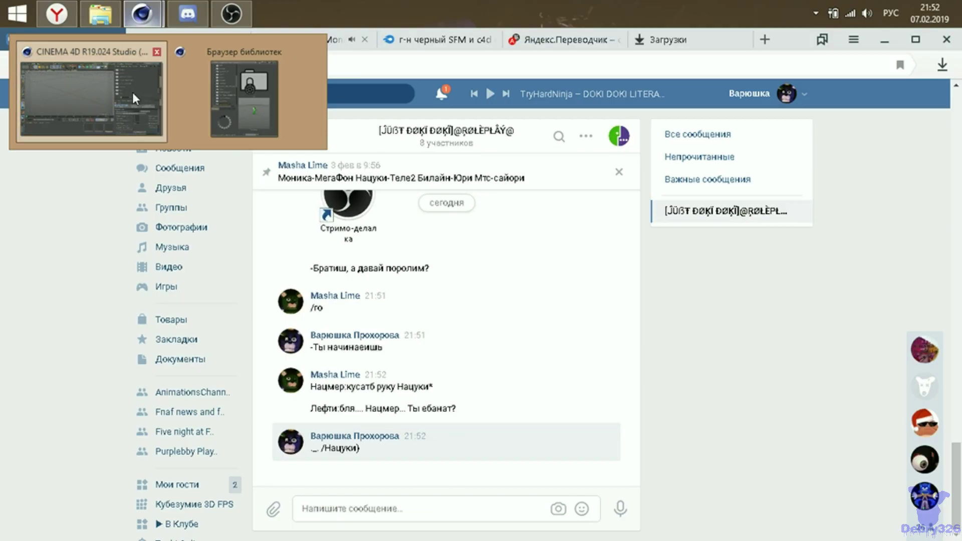
type("*отбросить Нацмера в стену /Н")
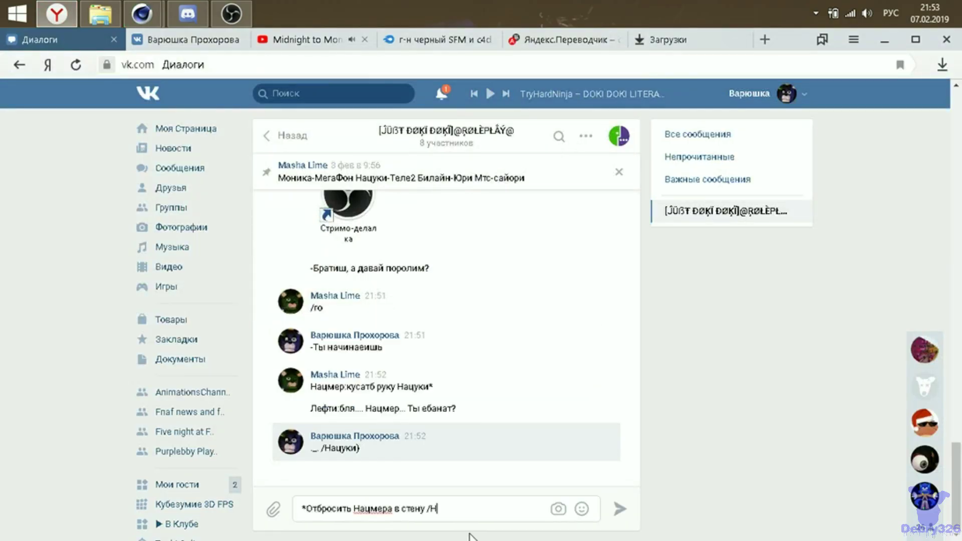
key("Return")
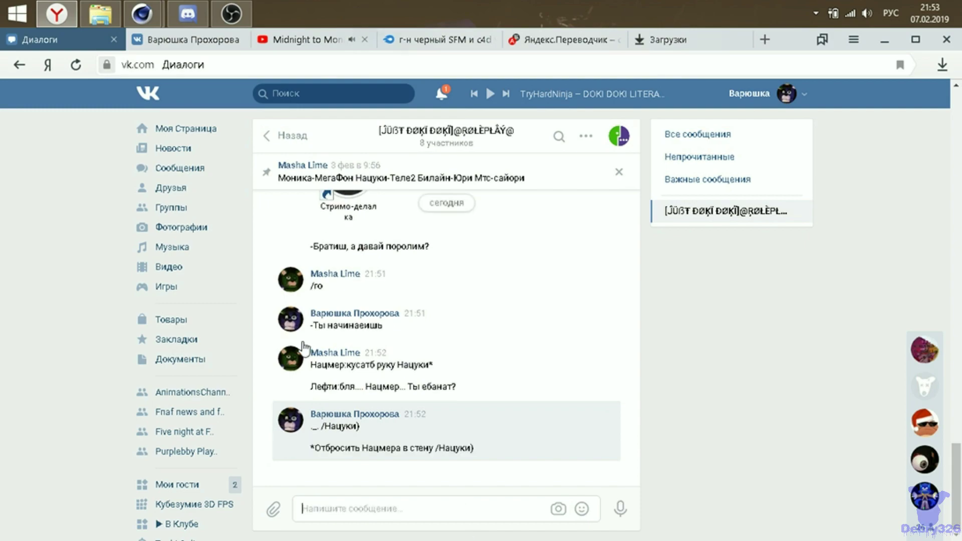
left_click(142, 14)
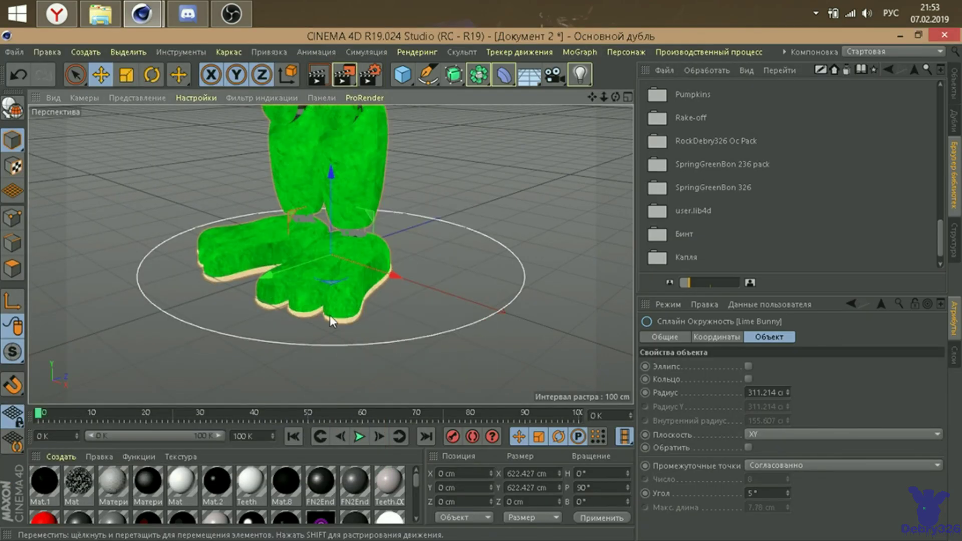
Show the Lime Bunny full-screen in the Front viewport, zoomed to frame the whole character.
middle_click(332, 320)
middle_click(455, 368)
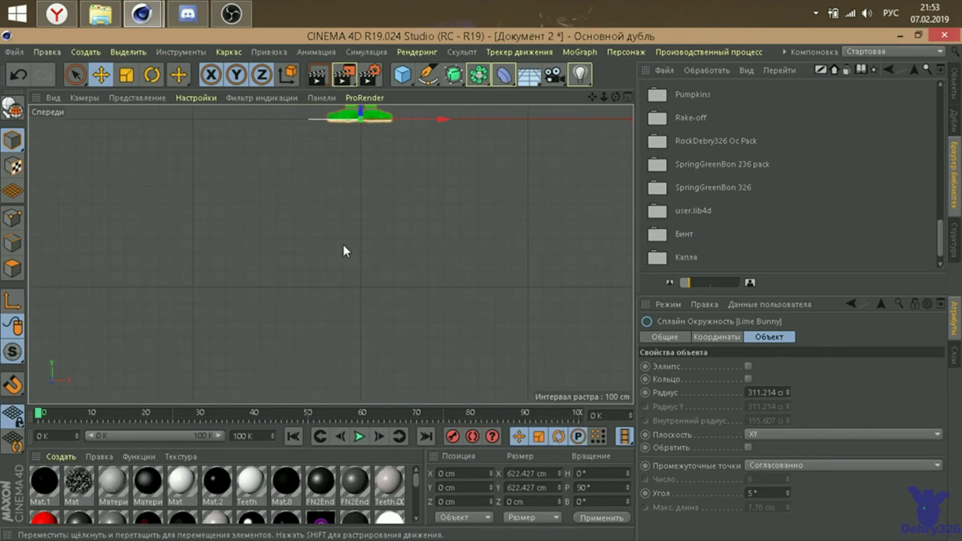
key("F1")
left_click_drag(343, 251, 341, 135, "alt")
middle_click(341, 135)
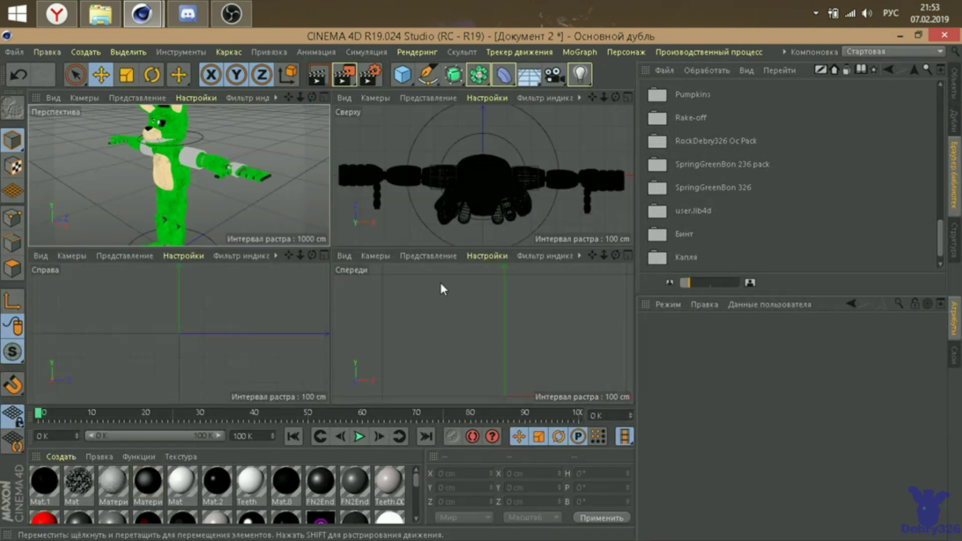
middle_click(441, 285)
left_click_drag(592, 95, 541, 104)
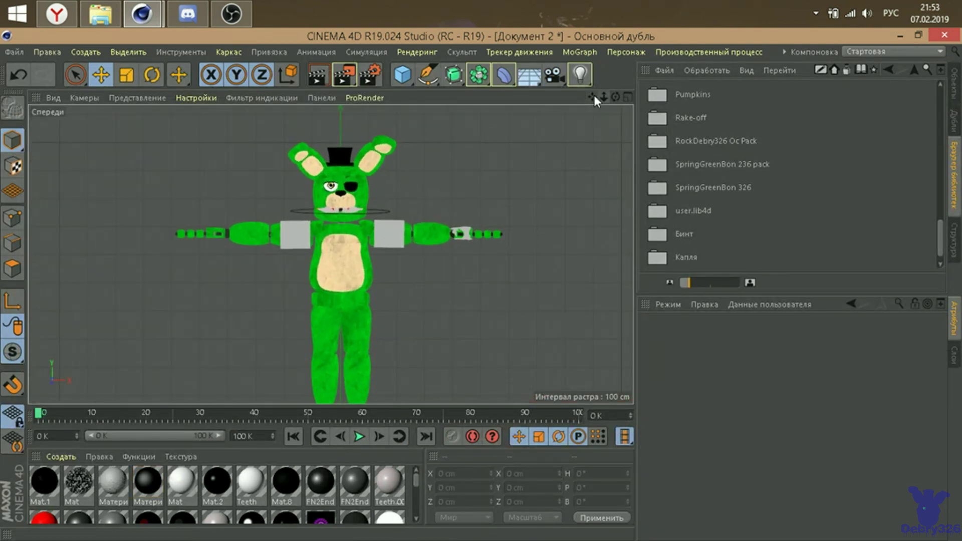
left_click_drag(599, 95, 616, 96)
Rotate the Knee joint so the leg hangs straight, then select Foot.1.
left_click(57, 13)
left_click(100, 14)
left_click(142, 14)
left_click(315, 343)
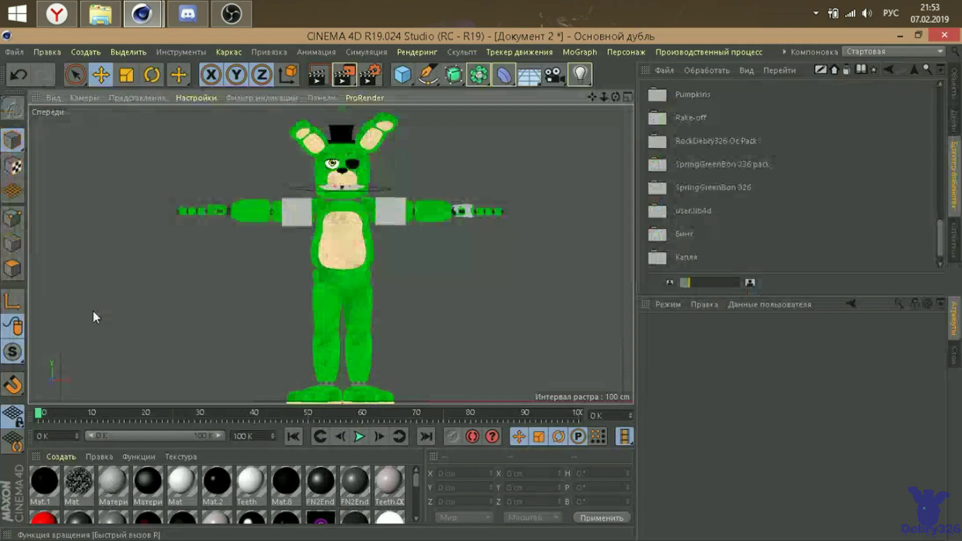
key("r")
left_click_drag(315, 344, 328, 340)
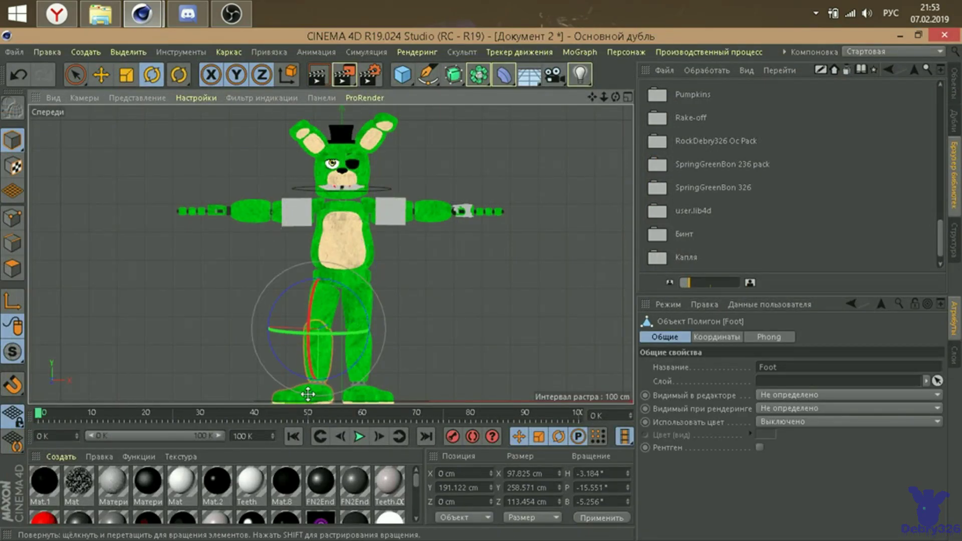
left_click(366, 326)
left_click(385, 392)
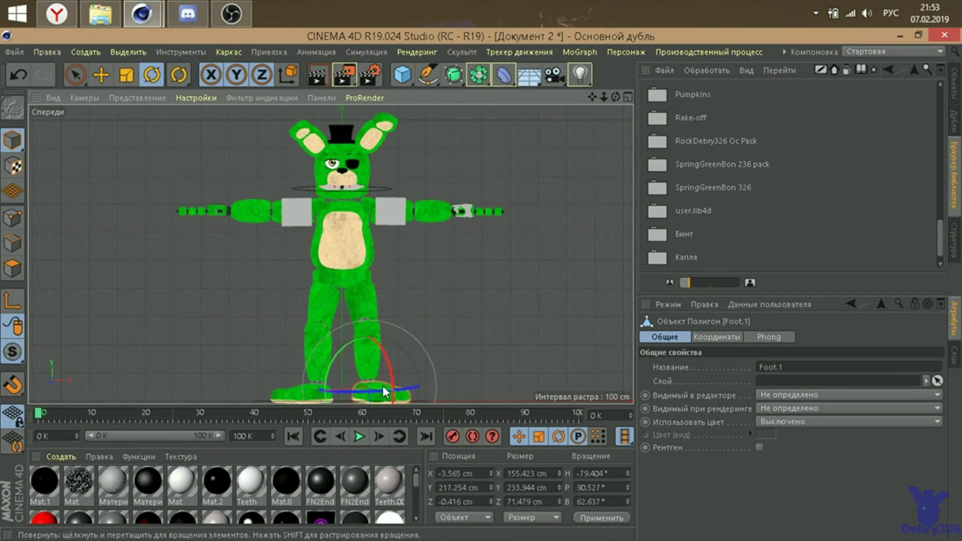
In the VK chat, open a shared photo and close the viewer.
left_click(56, 14)
left_click(291, 279)
key("Escape")
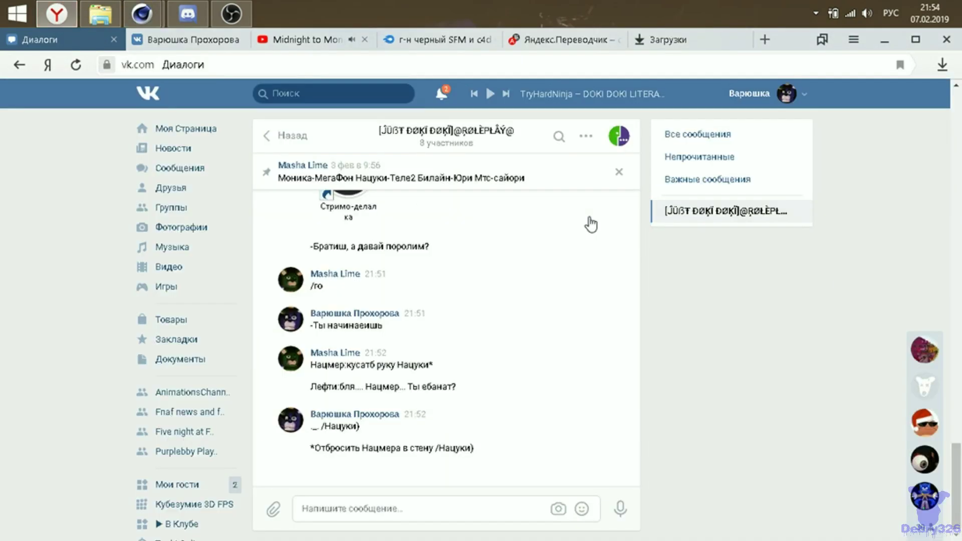
Browse a chat member's VK profile wall, then go back to the chat.
left_click(291, 279)
scroll(595, 457, "down", 10)
scroll(595, 457, "down", 5)
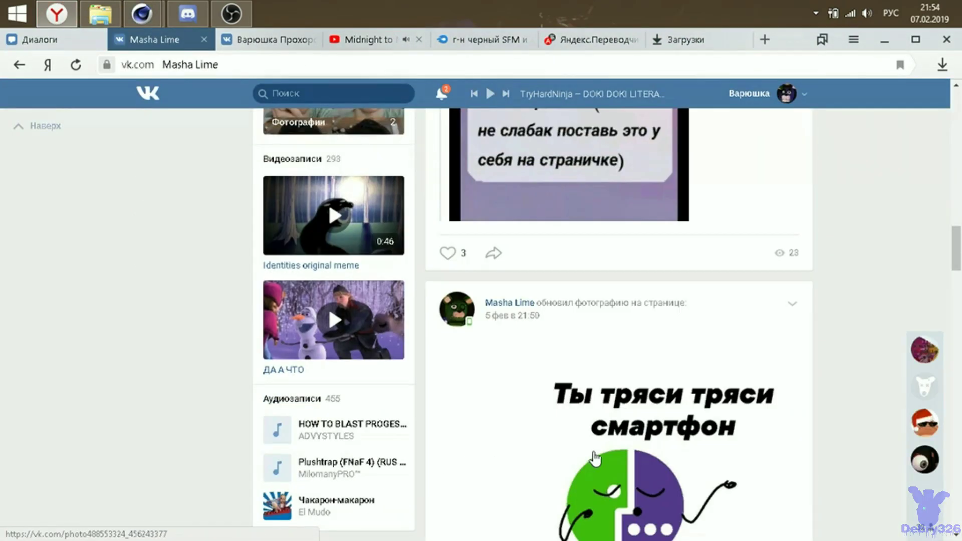
scroll(595, 457, "down", 3)
scroll(832, 446, "down", 5)
left_click(33, 40)
Raise the bunny's right forearm, lower its left arm and tilt the torso slightly.
left_click(142, 14)
mouse_move(396, 210)
left_mouse_down()
mouse_move(416, 221)
mouse_move(456, 190)
left_mouse_up()
mouse_move(250, 211)
left_mouse_down()
mouse_move(195, 155)
mouse_move(236, 210)
left_mouse_up()
left_click(357, 242)
left_click_drag(357, 242, 295, 202)
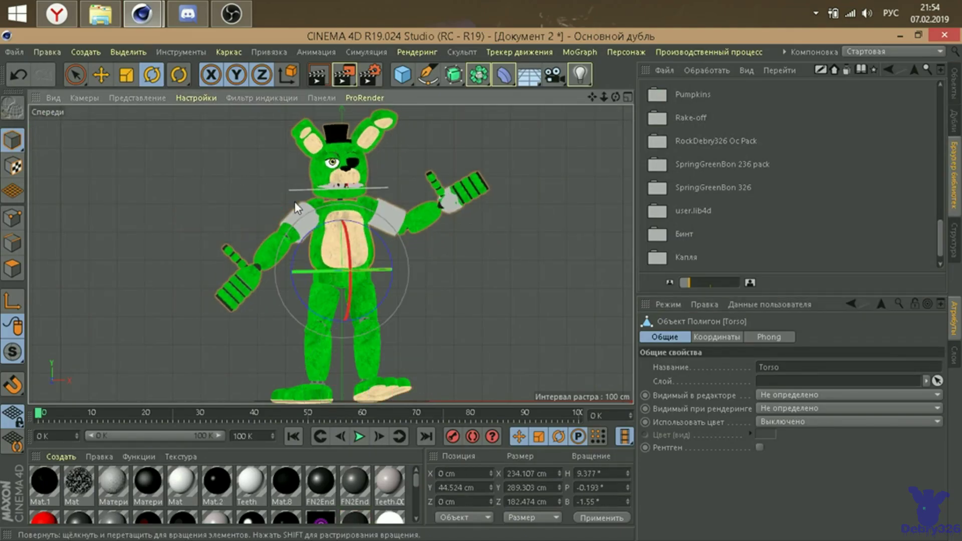
Tilt the bunny's Head, select R Eye Normal, and begin typing a VK roleplay reply.
left_click(346, 189)
left_click_drag(351, 185, 345, 172)
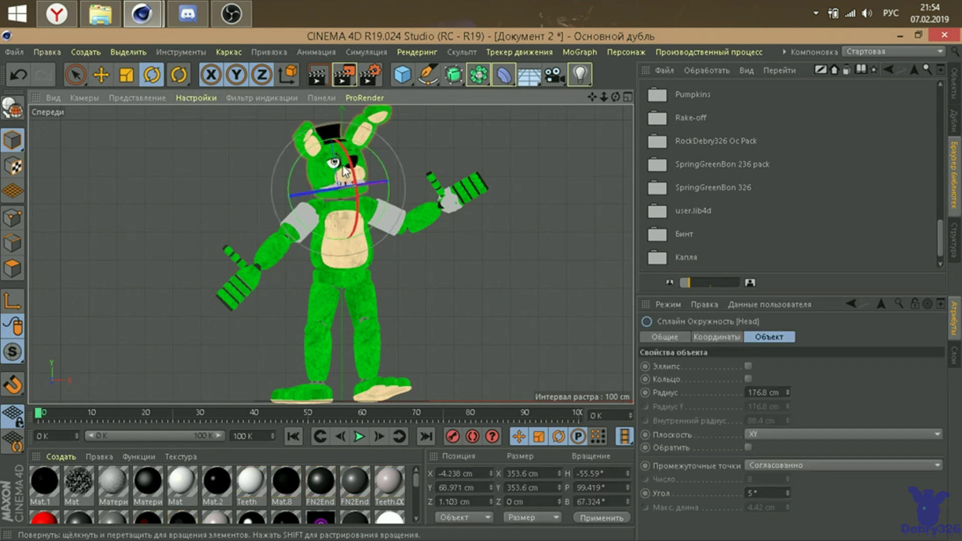
left_click(346, 163)
left_click(347, 160)
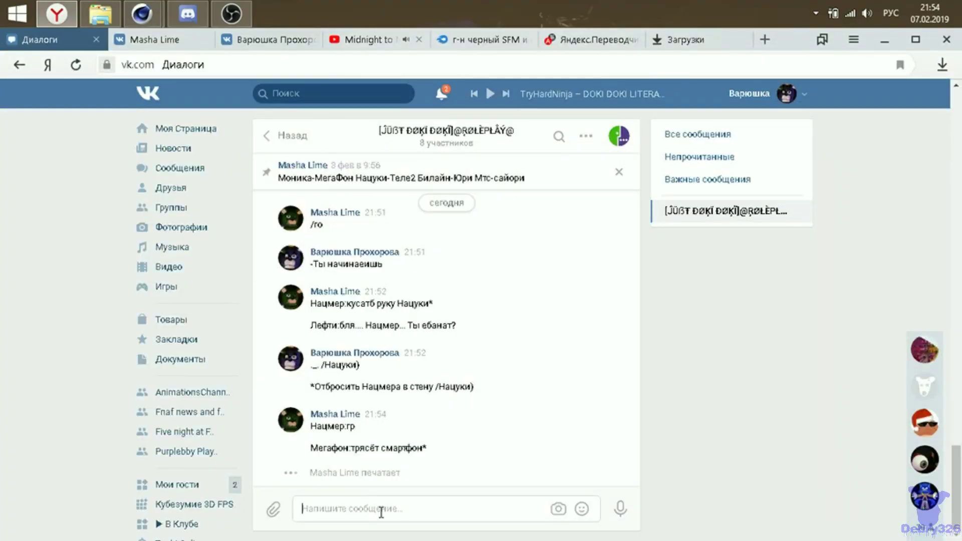
type("*Кинуть в Мегафое Мегафон. Здохни уже нака")
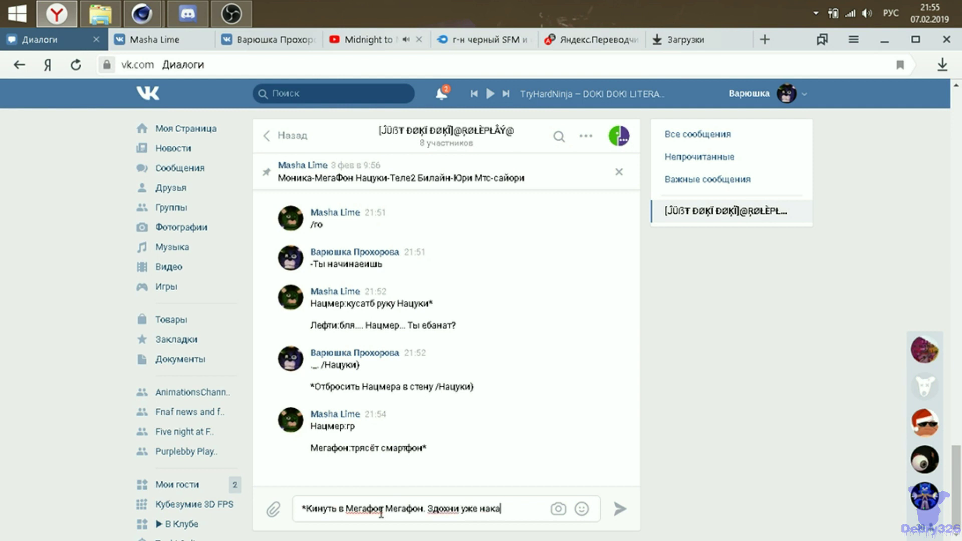
type("Дебри)")
Send the VK reply, then edit it to change Мегафое to Мегафон.
key("Return")
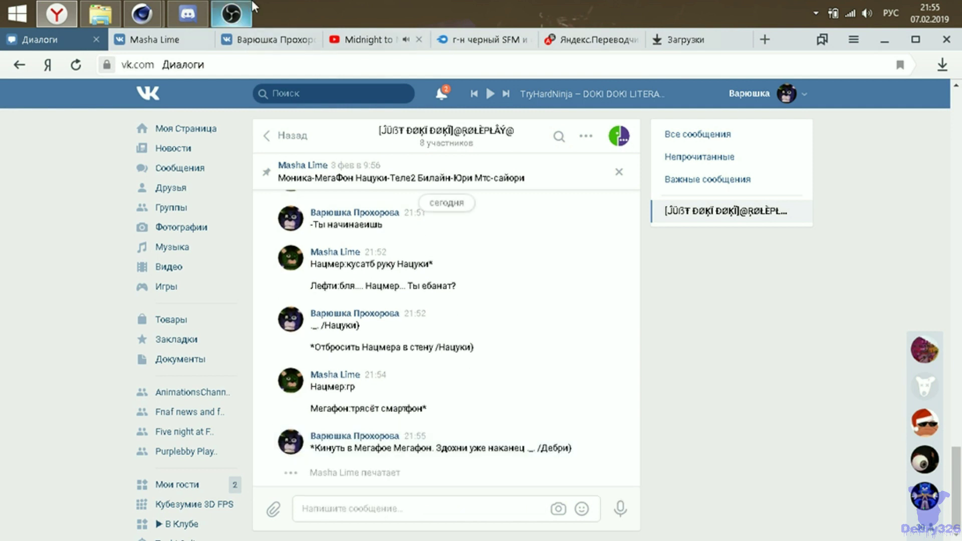
left_click(586, 436)
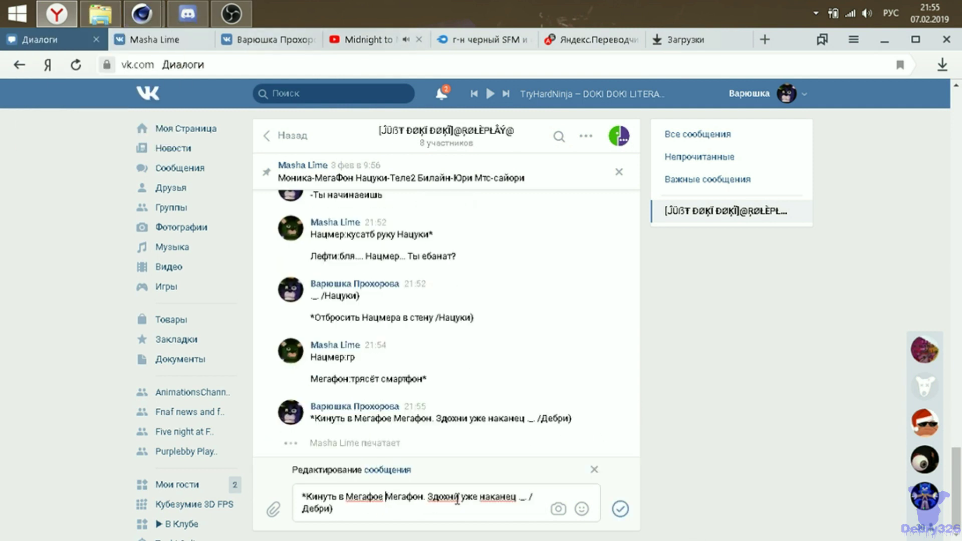
key("BackSpace")
type("н")
key("Return")
Back in Cinema 4D, orbit to the bunny's hand and select Finger 4.
left_click(146, 62)
left_click_drag(569, 116, 453, 208, "alt")
left_click(454, 208)
left_click(56, 14)
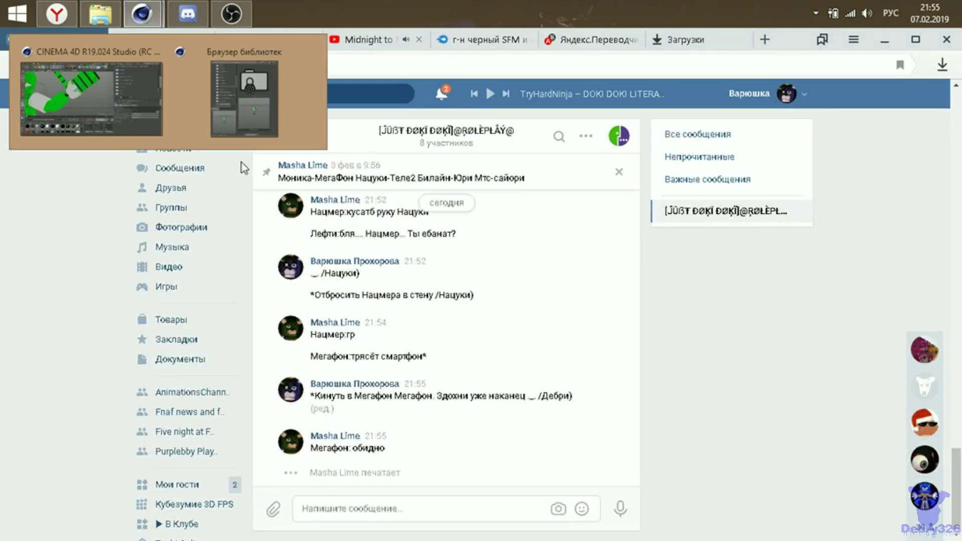
left_click(255, 85)
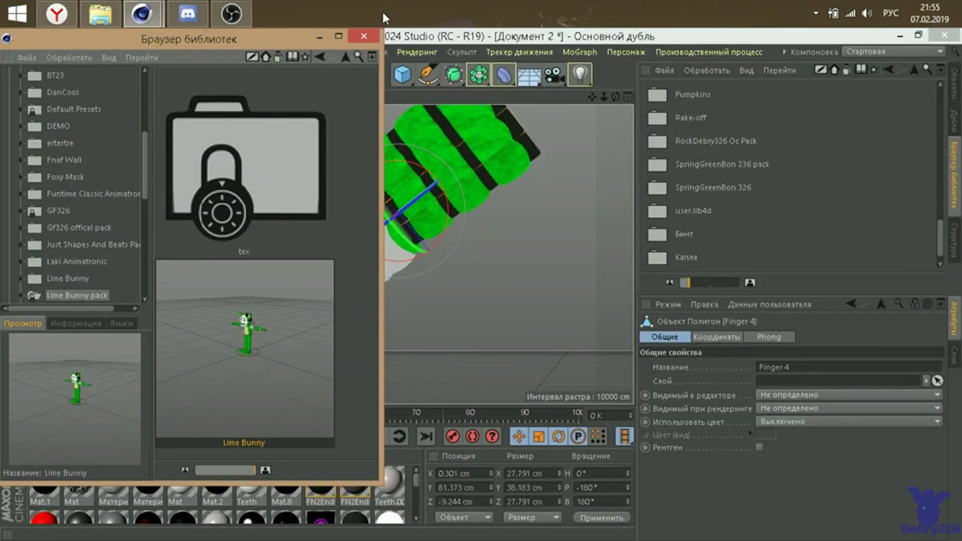
Select Finger 3 and Finger 5 and curl the bunny's finger segments.
left_click(436, 230)
left_click(425, 171)
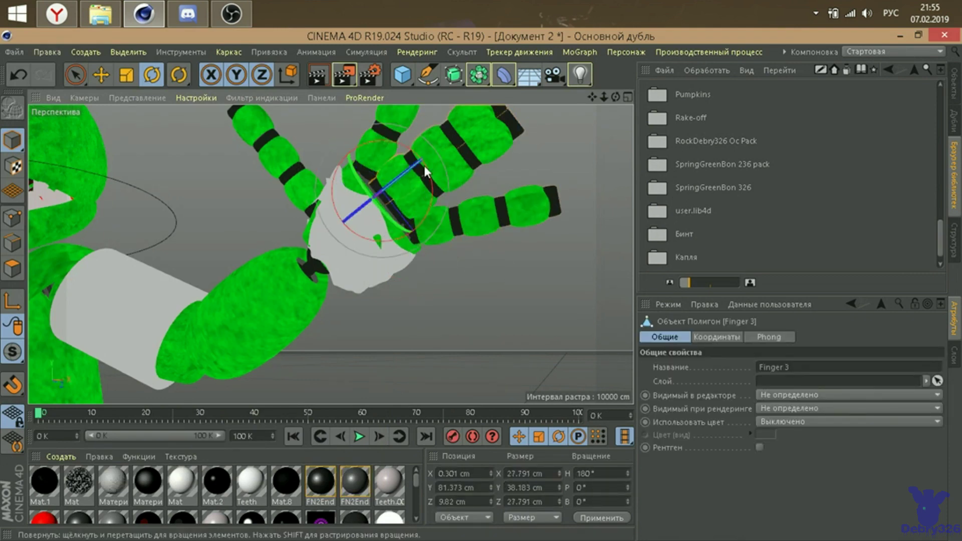
left_click(440, 225)
mouse_move(376, 269)
left_mouse_down("alt")
mouse_move(417, 153)
mouse_move(429, 322)
left_mouse_up("alt")
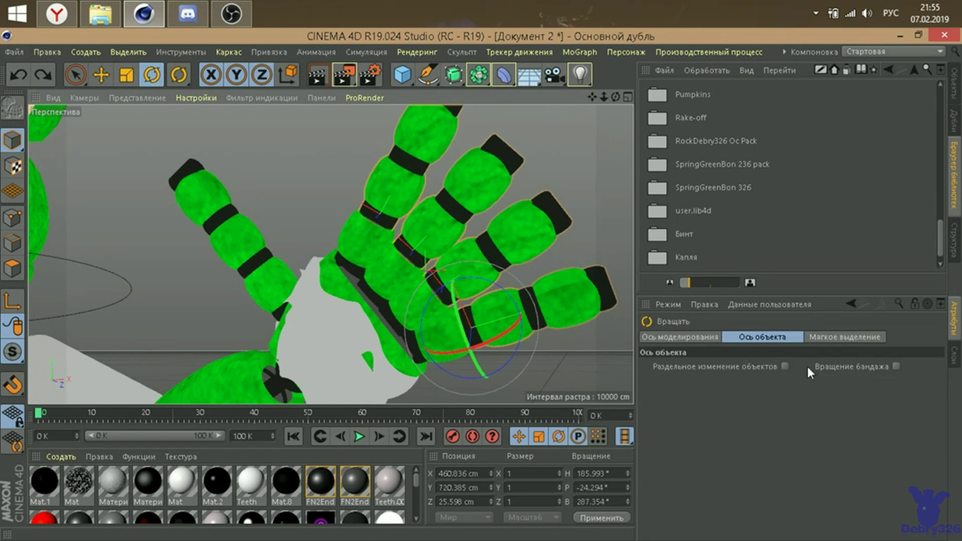
mouse_move(484, 337)
left_mouse_down()
mouse_move(525, 327)
mouse_move(333, 281)
left_mouse_up()
left_click(291, 258)
middle_click(328, 300)
type("Не тряси тагда смартфон, если не хотишь что бы я в тебя")
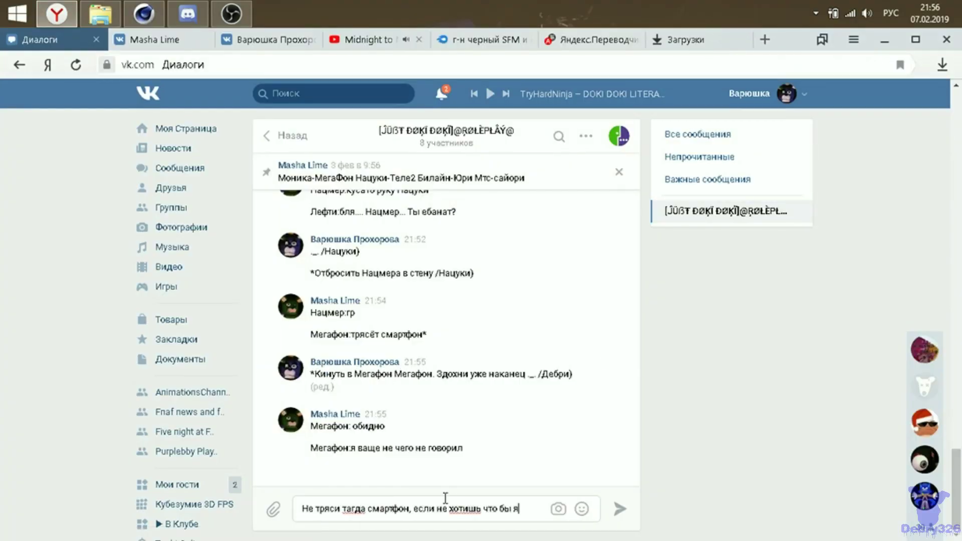
Send the reply 'кидал Мегафон. /Дебри)' in VK, then raise the bunny's left arm upward.
type("кидал Мегафон. /Дебри)")
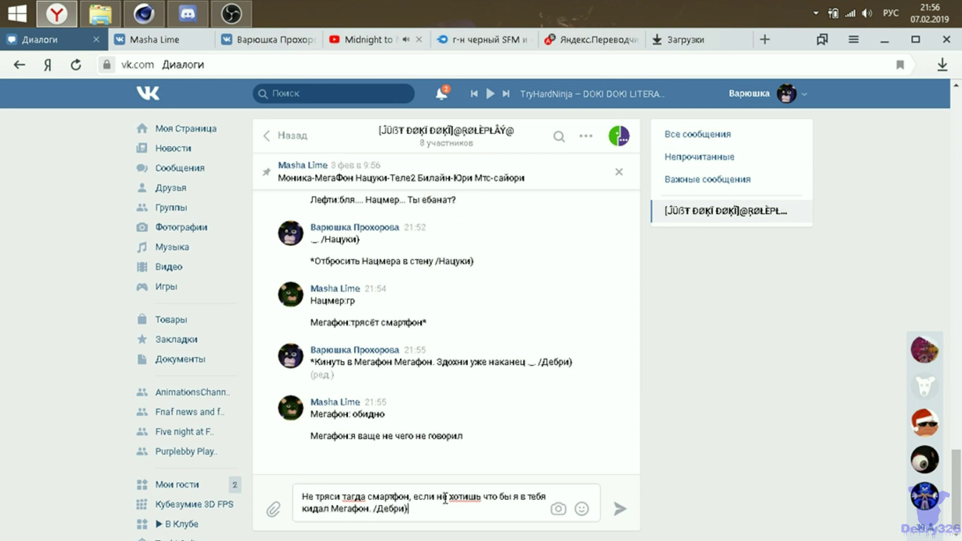
key("Return")
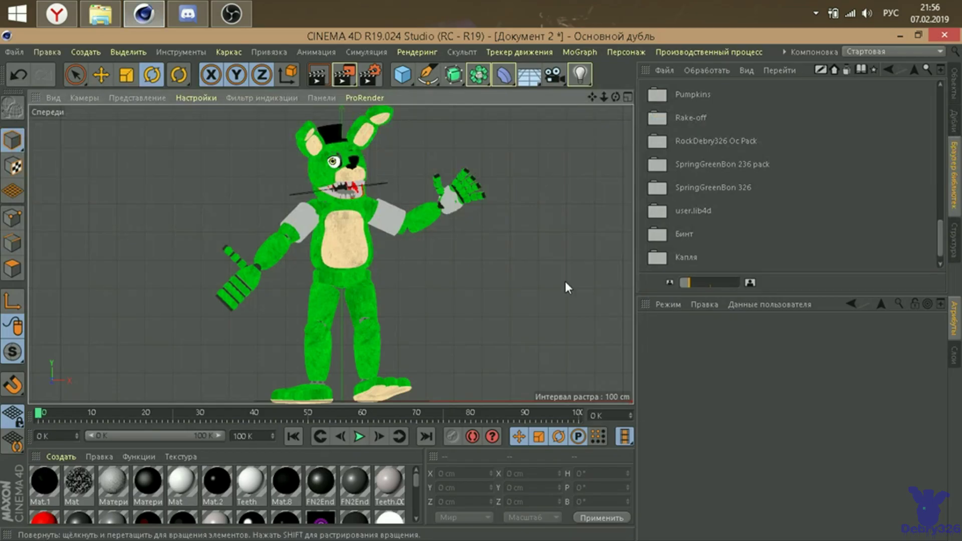
mouse_move(393, 223)
left_mouse_down()
mouse_move(421, 184)
mouse_move(469, 190)
left_mouse_up()
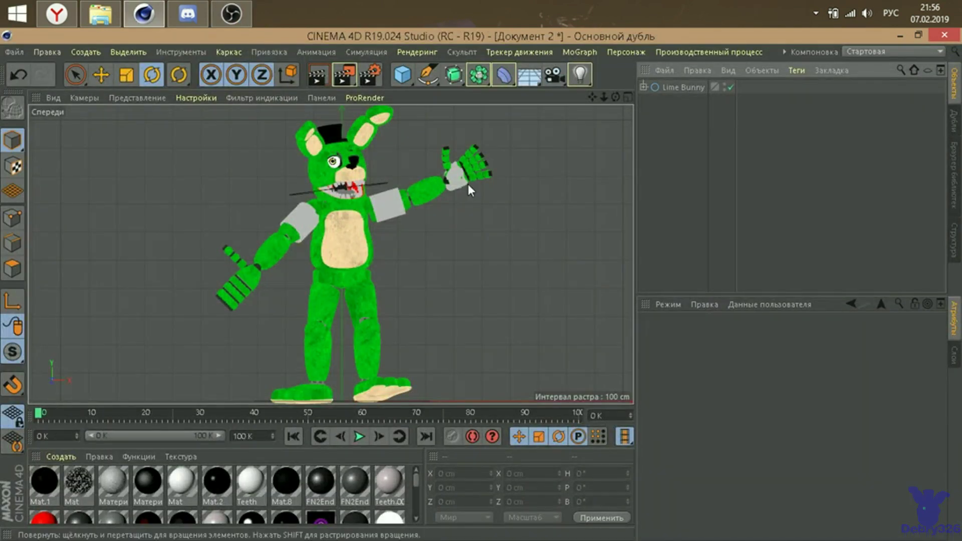
Add a Camera object, return to perspective, and bend Finger 5 of the left hand.
left_click(554, 74)
key("F1")
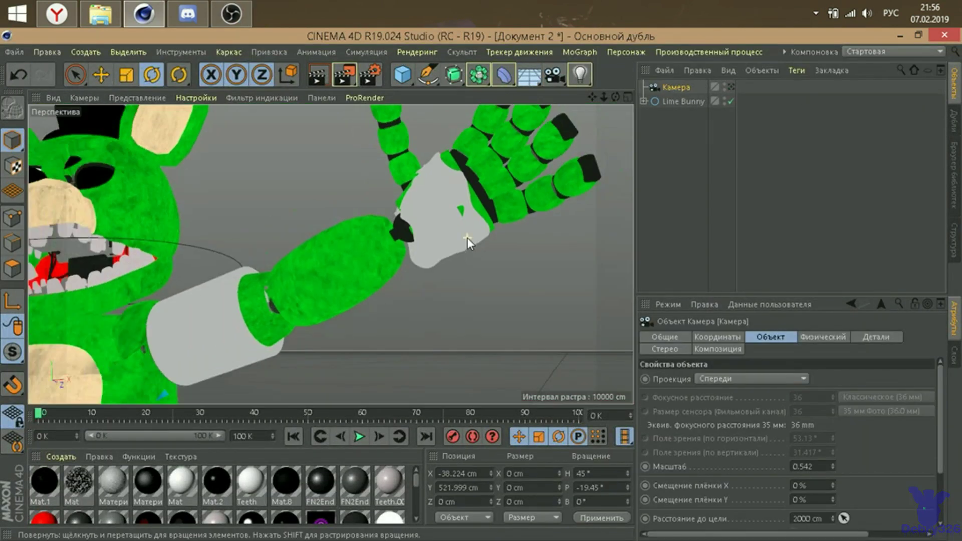
left_click_drag(440, 123, 429, 210, "alt")
left_click(330, 255)
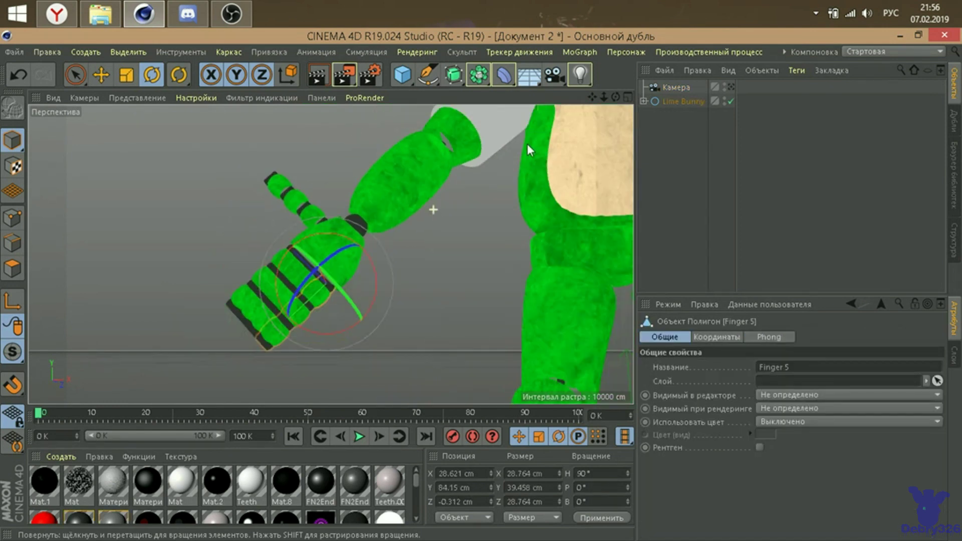
left_click_drag(330, 254, 331, 254, "alt")
From a new angle on the arm, rotate the Bent finger joint.
scroll(330, 254, "up", 3)
left_click_drag(616, 97, 309, 236)
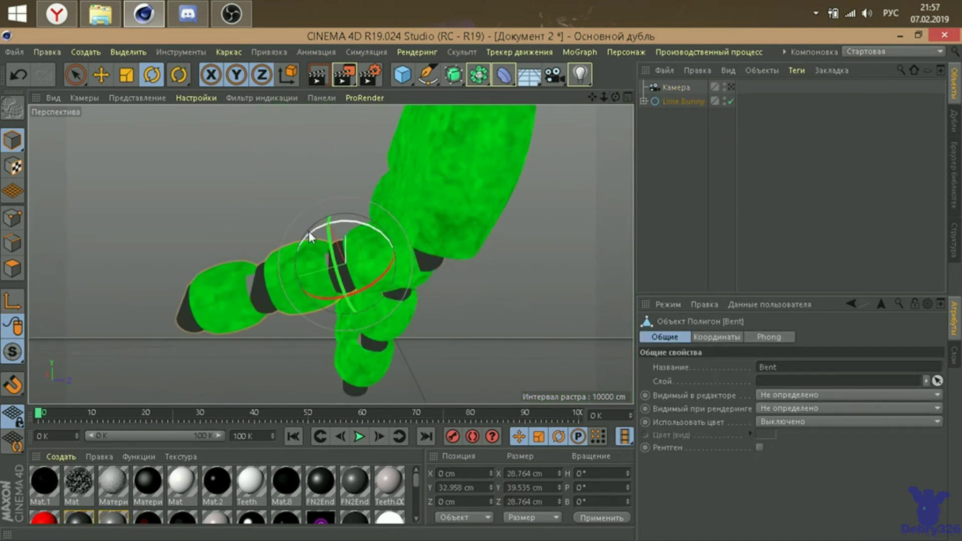
left_click(283, 196)
left_click_drag(283, 197, 350, 185)
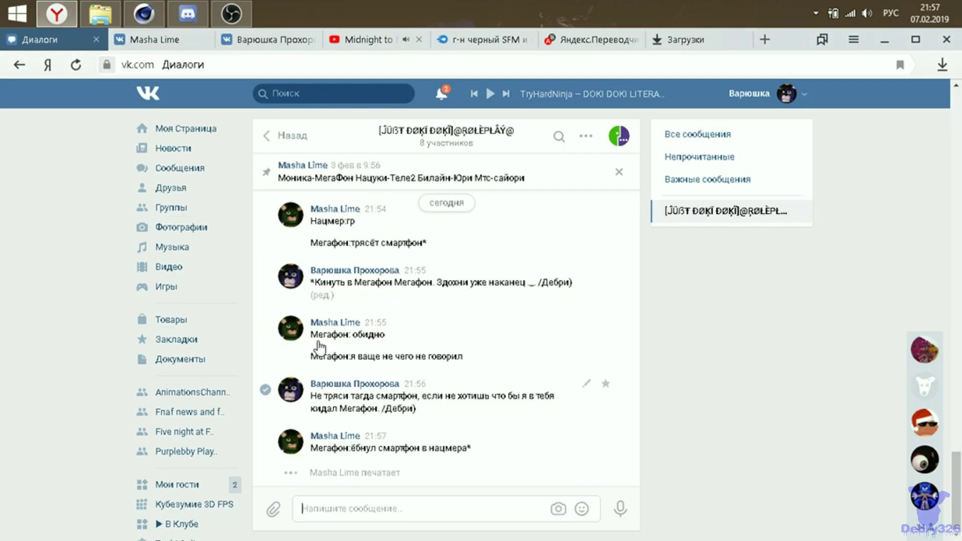
Send the VK replies '*Ну нахер. ._. /Дебри))' and '*Грустный вздох /Шива))'.
type("*Ну нахер. ._. /Дебри)")
key("Return")
type("*")
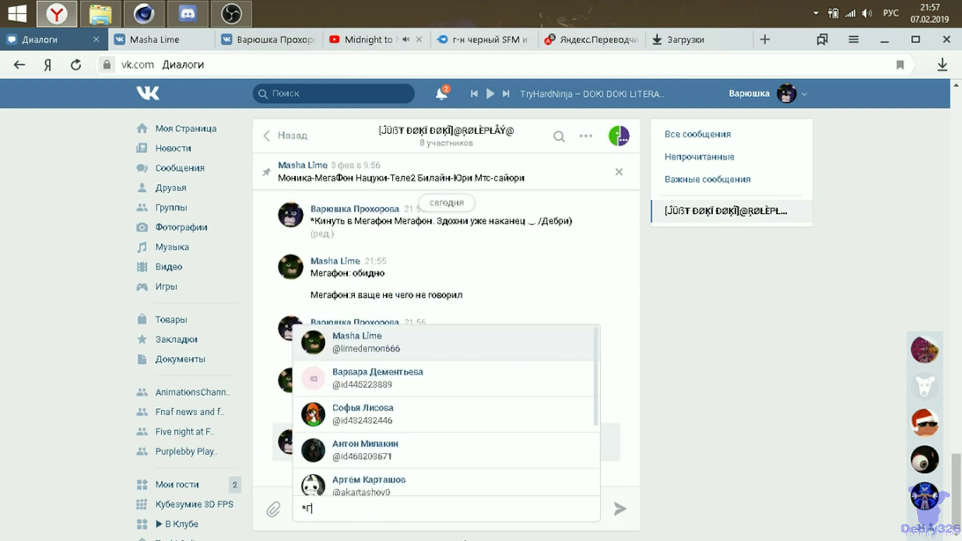
type("Грустный вздох /Шив")
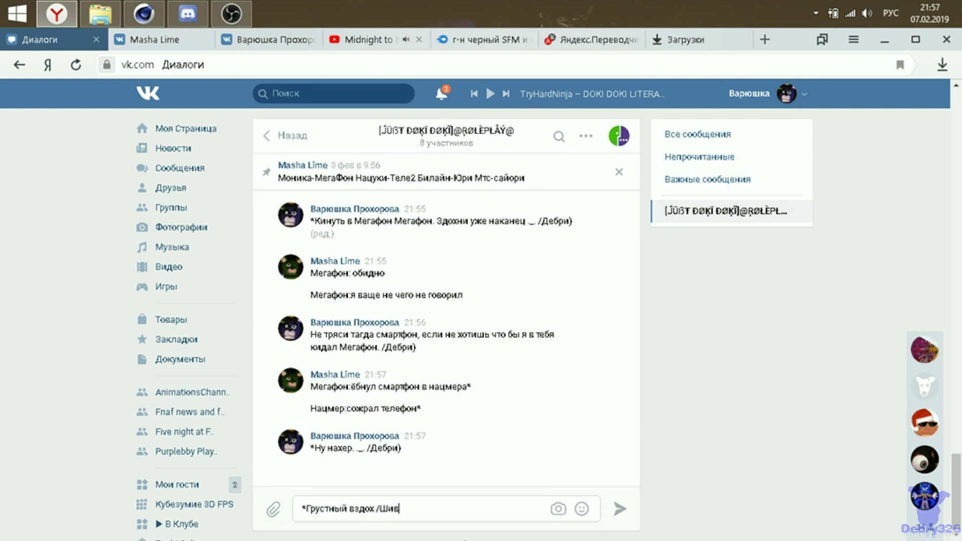
type("а)")
key("Return")
Return to Cinema 4D and select Finger 5 of the bunny's hand.
left_click(144, 13)
left_click(401, 301)
scroll(330, 254, "up", 3)
Curl the lowered hand's finger pieces, selecting Bent, Bent 2 and Finger 3.
left_click_drag(330, 254, 260, 210)
left_click(226, 247)
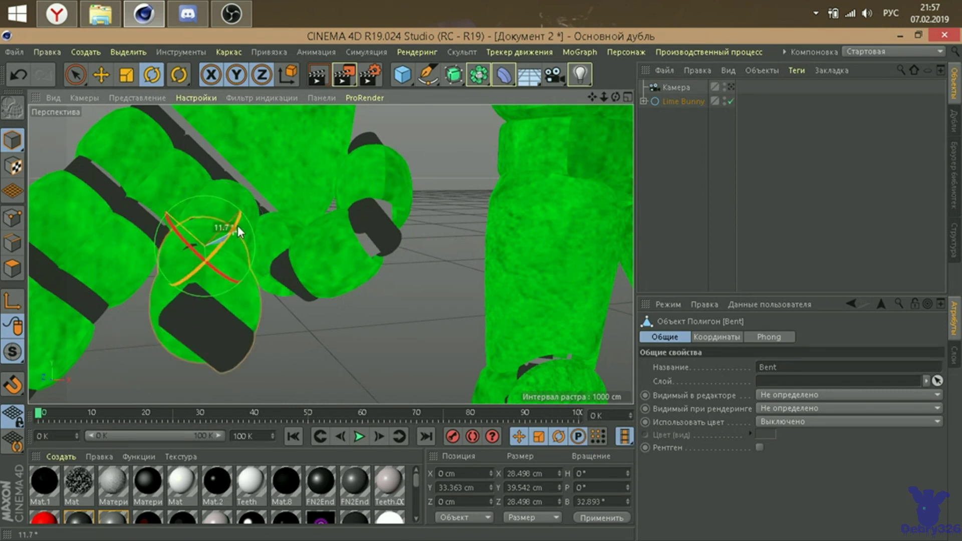
scroll(391, 251, "down", 5)
mouse_move(305, 260)
left_mouse_down("alt")
mouse_move(311, 250)
mouse_move(280, 235)
left_mouse_up("alt")
scroll(331, 254, "up", 5)
left_click(330, 254)
left_click(235, 263)
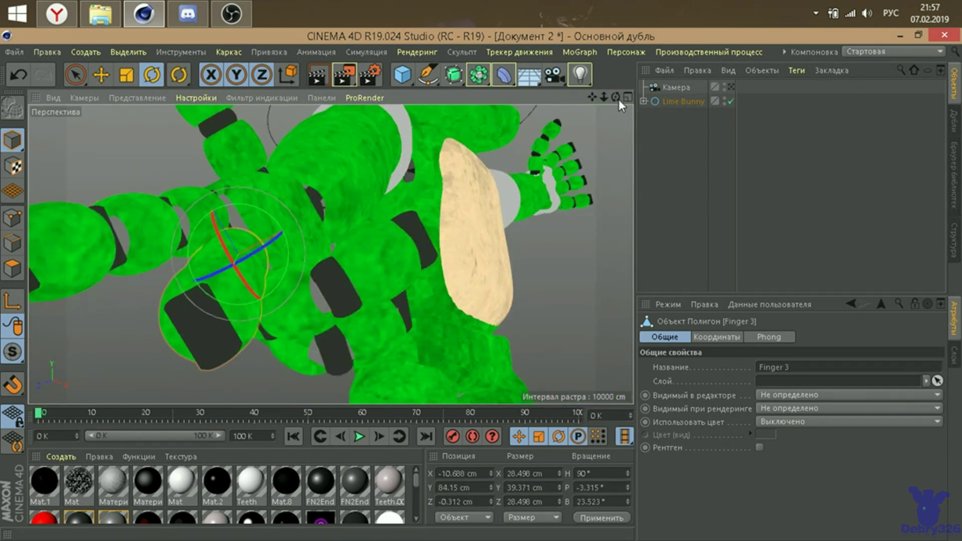
Rotate the Bent 2 finger joint from a closer view, then clear the selection and bring VK forward.
left_click_drag(615, 97, 350, 225)
left_click(128, 249)
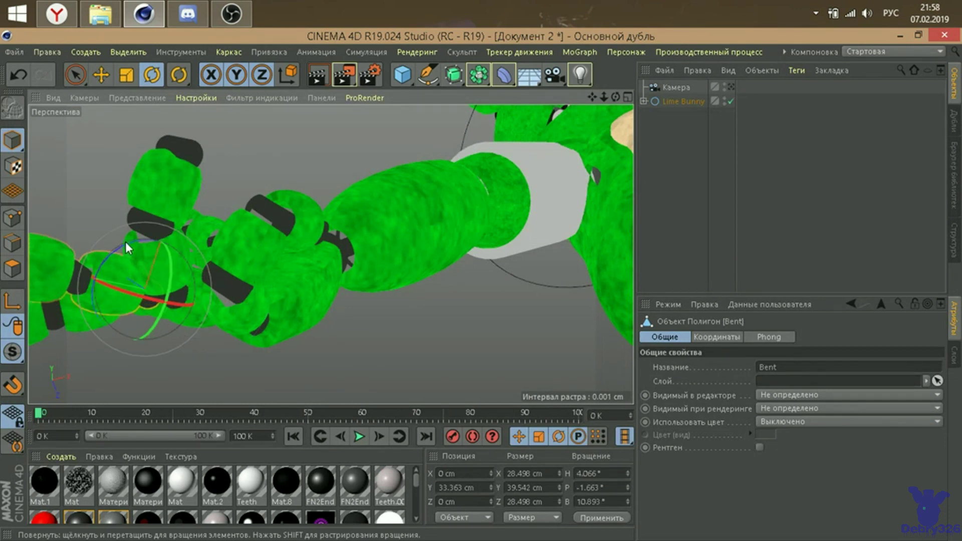
left_click_drag(128, 248, 211, 220, "alt")
scroll(331, 254, "up", 5)
left_click(331, 254)
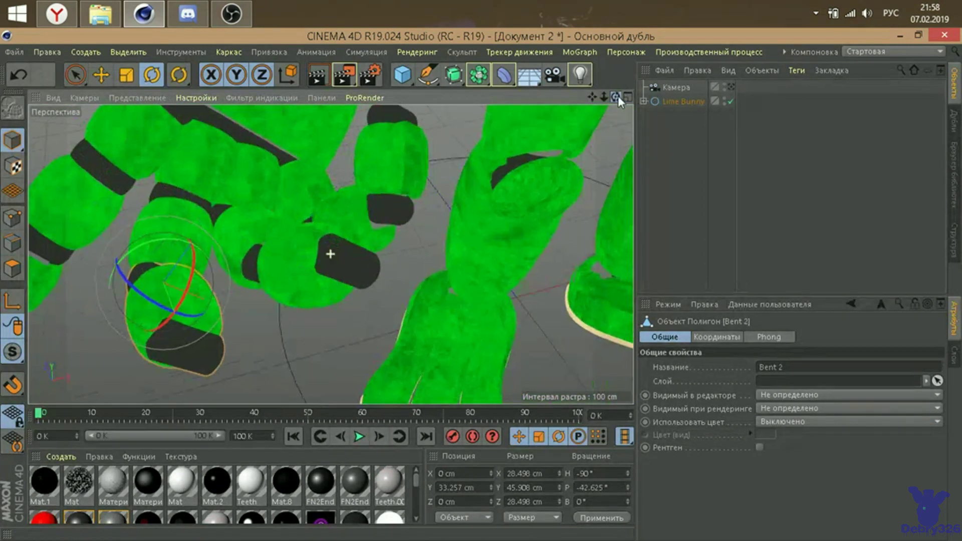
scroll(330, 254, "down", 5)
mouse_move(434, 258)
left_mouse_down()
mouse_move(396, 353)
mouse_move(401, 249)
left_mouse_up()
left_click(396, 243)
scroll(371, 260, "down", 5)
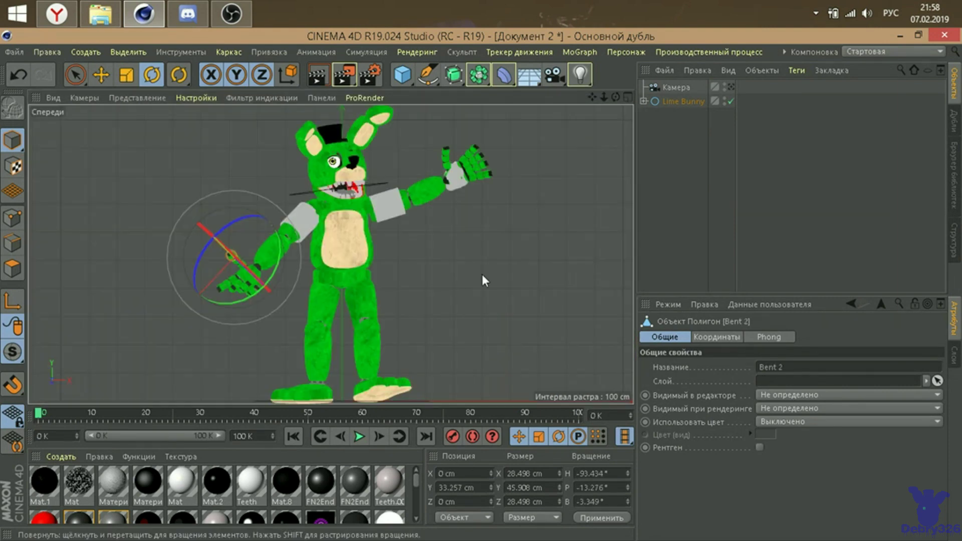
left_click(419, 290)
left_click(62, 7)
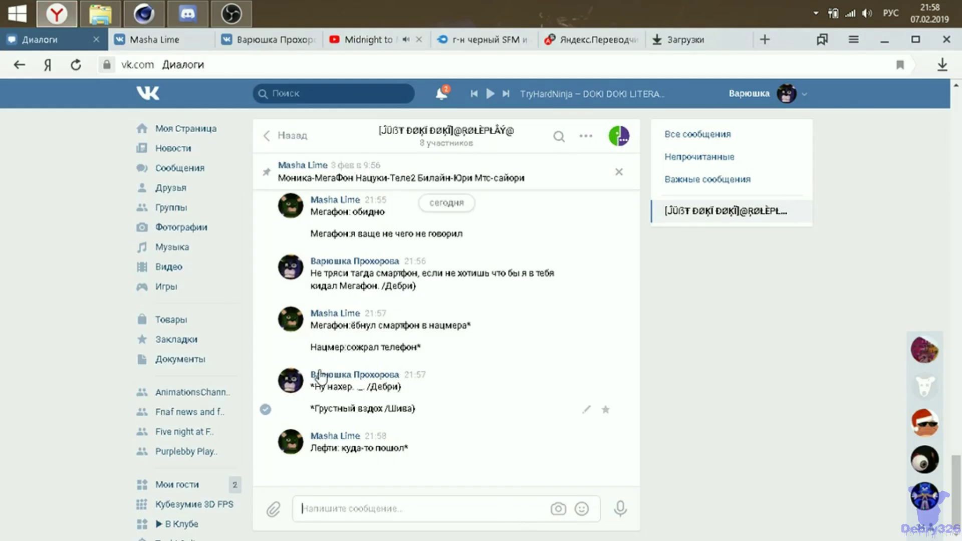
Post the role-play reply '*Жрут пиццу /Фокси + Бонни))' in the VK chat.
key("alt+Tab")
key("alt+Tab")
type("*Жрут пиццу /Фокси + Бонни)")
key("Return")
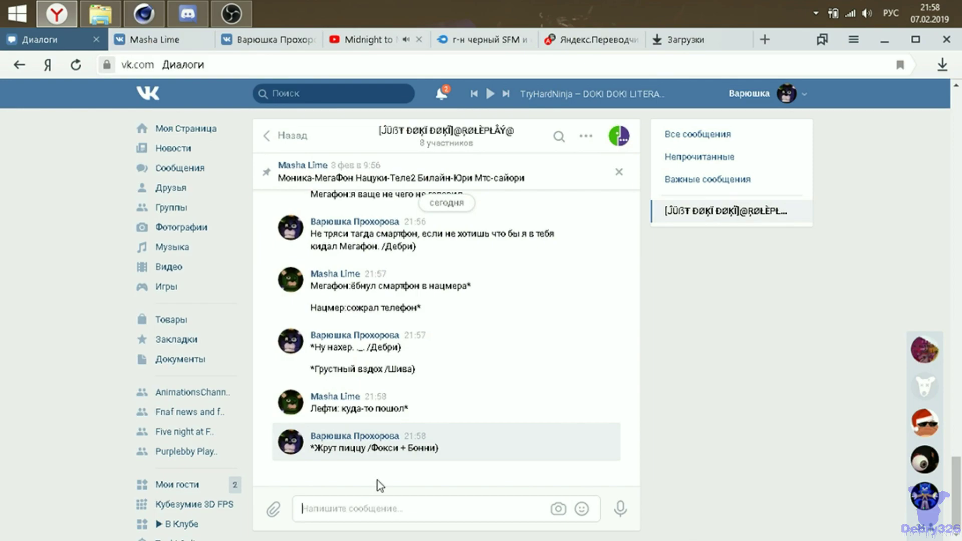
Screenshot the orbited bunny and send it in VK captioned '-Литл спойлер :>'.
left_click(188, 13)
left_click(144, 14)
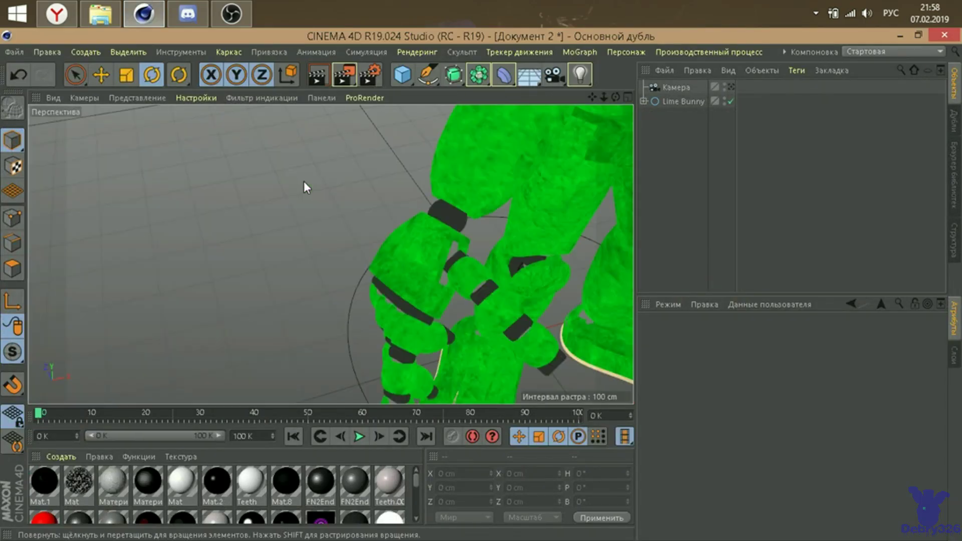
mouse_move(236, 343)
left_mouse_down("alt")
mouse_move(617, 108)
mouse_move(264, 262)
mouse_move(640, 104)
mouse_move(726, 99)
mouse_move(709, 99)
left_mouse_up("alt")
key("ctrl+c")
key("alt+Tab")
key("ctrl+v")
type("-Лит")
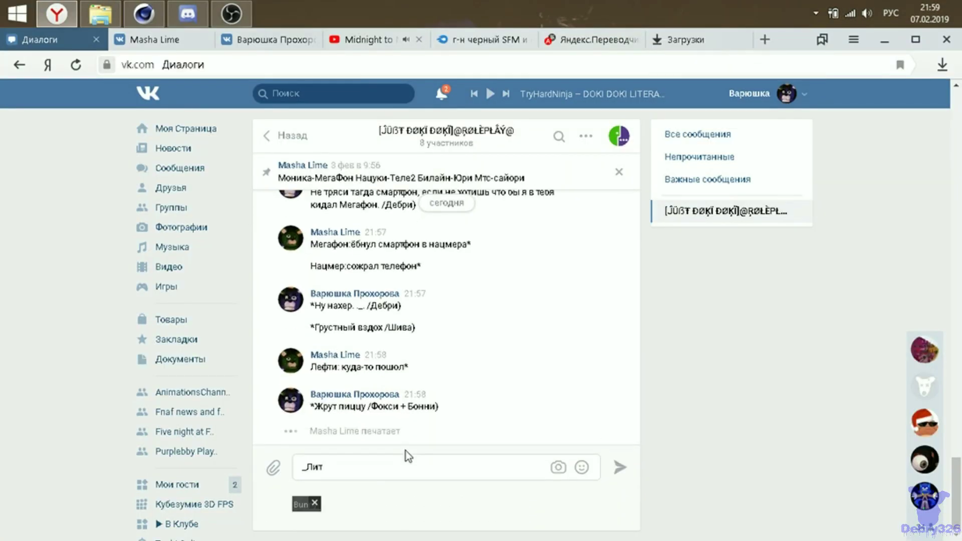
type("л спойлер")
key("super+space")
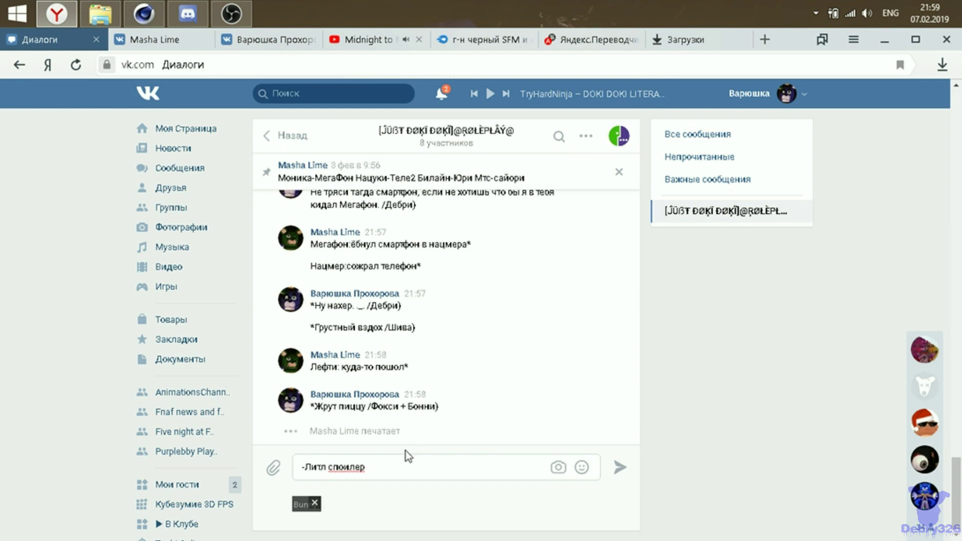
type(":>")
key("Return")
key("alt+Tab")
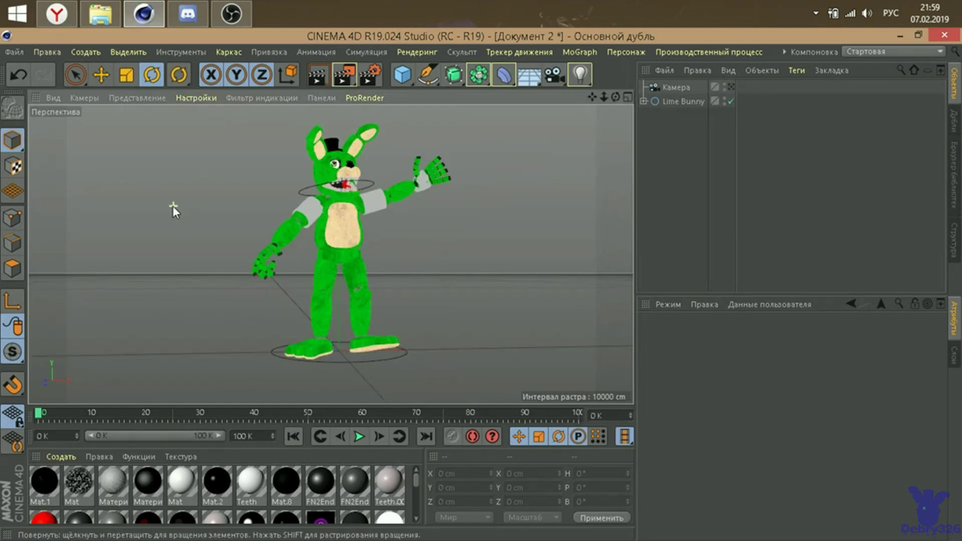
In the maximised front view, rotate the bunny's raised forearm down to horizontal.
middle_click(173, 206)
middle_click(519, 329)
left_click(434, 183)
mouse_move(440, 166)
left_mouse_down()
mouse_move(440, 194)
mouse_move(451, 167)
left_mouse_up()
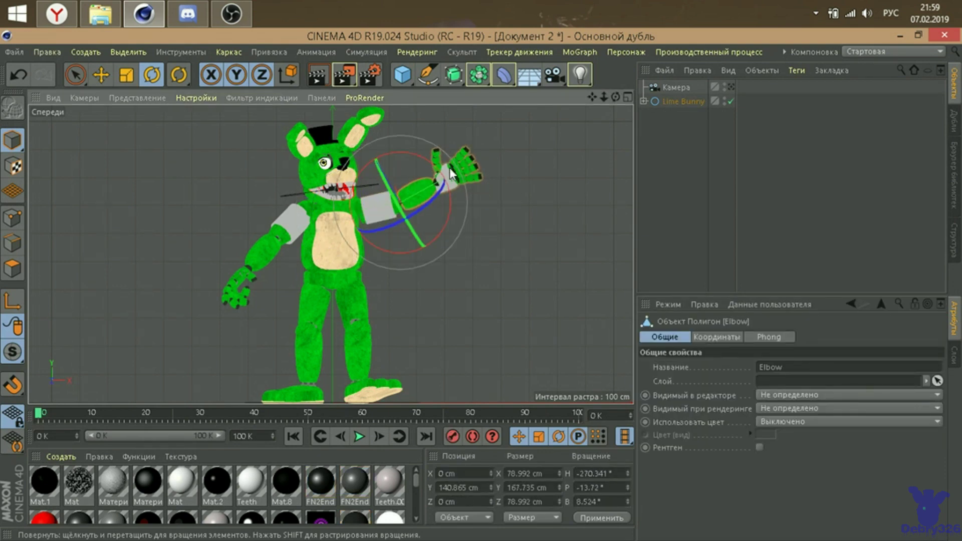
left_click(156, 8)
left_click(156, 7)
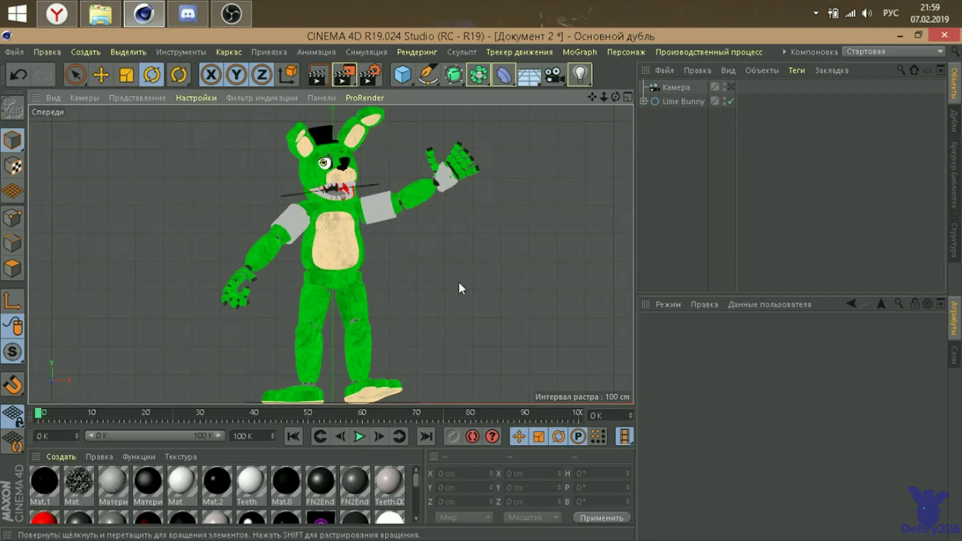
Select the bunny's right ear for posing.
left_click(283, 140)
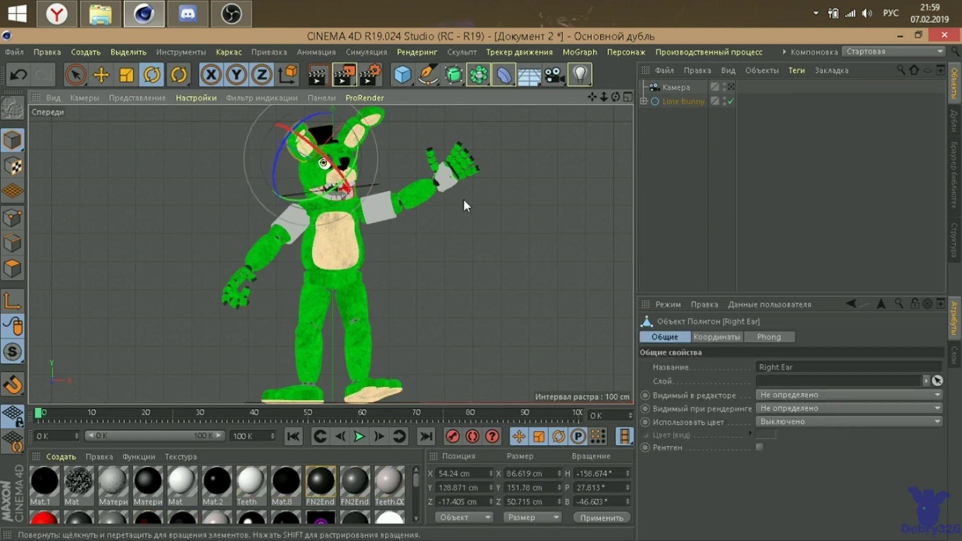
left_click(17, 14)
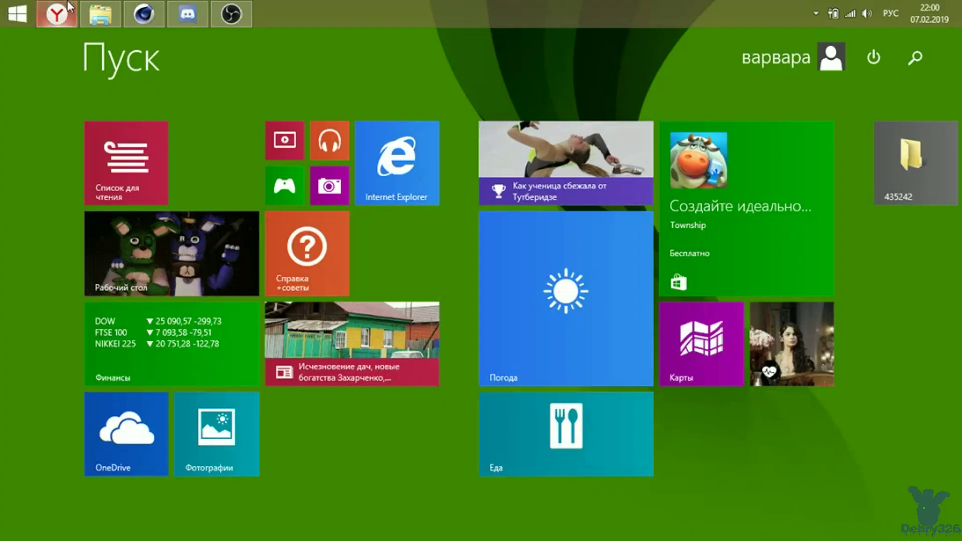
left_click(69, 4)
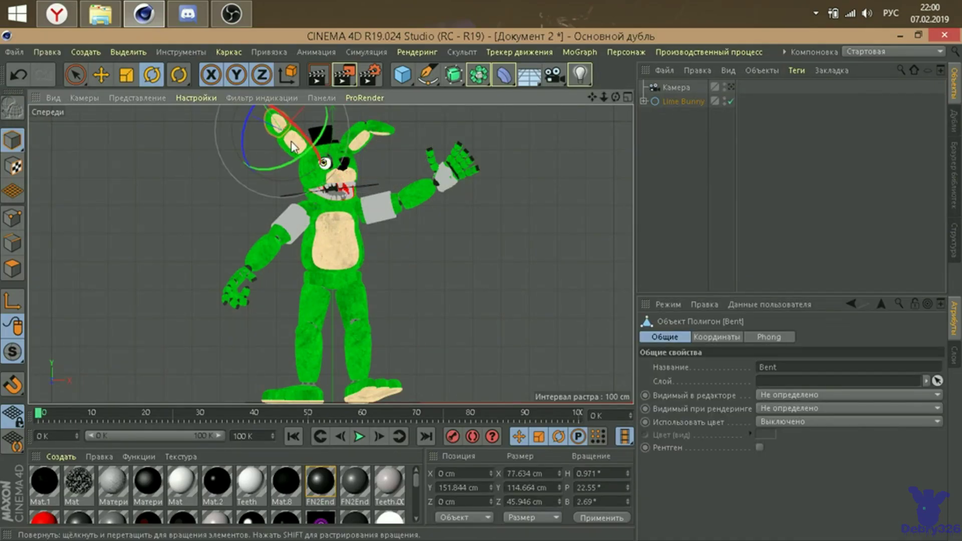
left_click(52, 6)
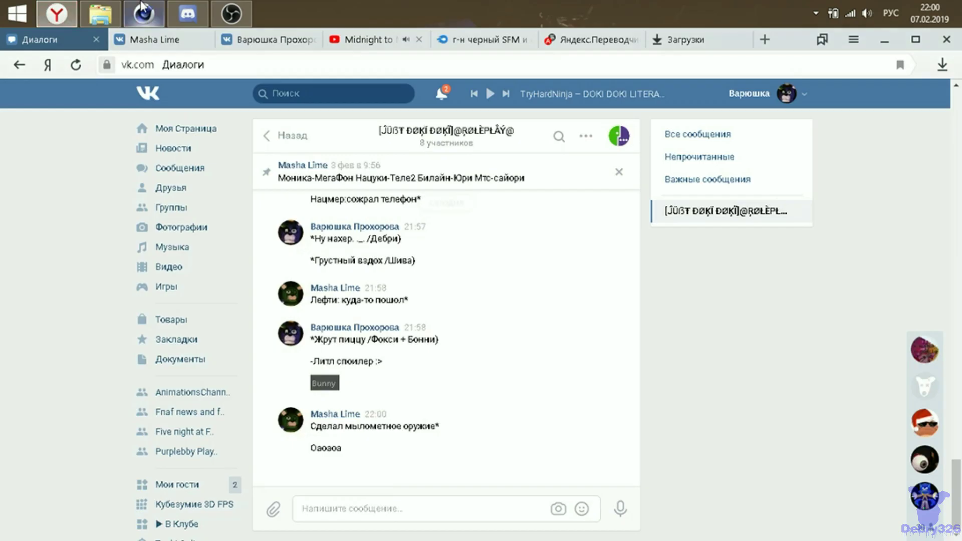
Send the '*Чут' role-play reply in the VK group chat.
type("*Чут")
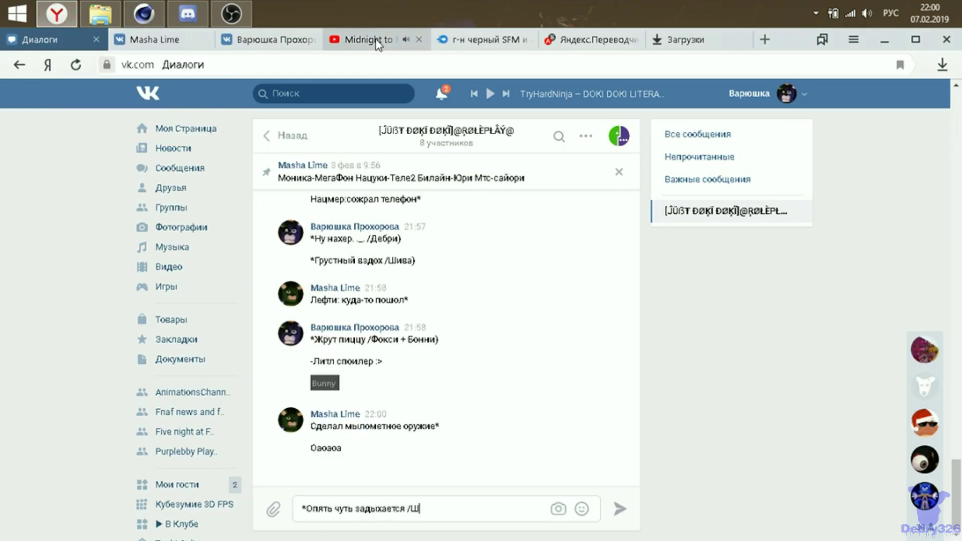
key("Return")
left_click(442, 94)
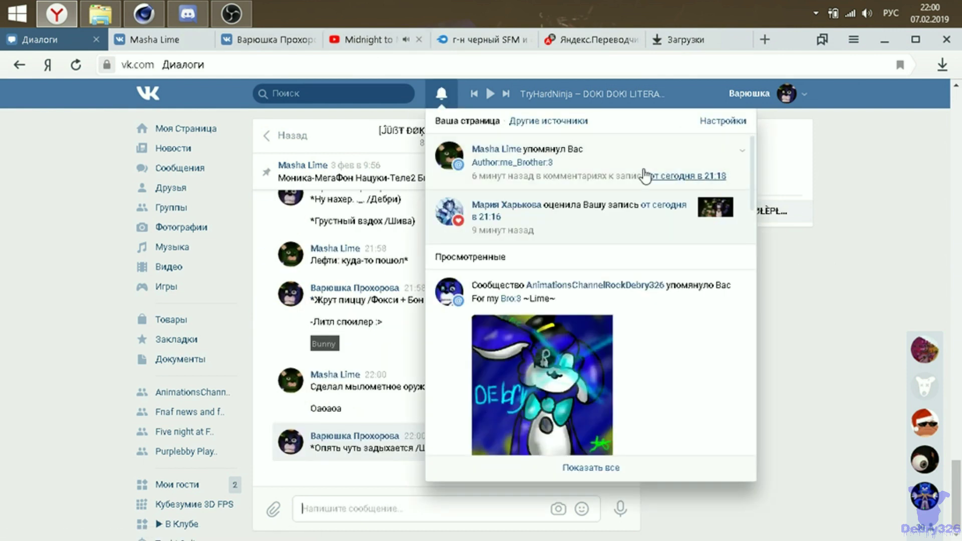
left_click(870, 262)
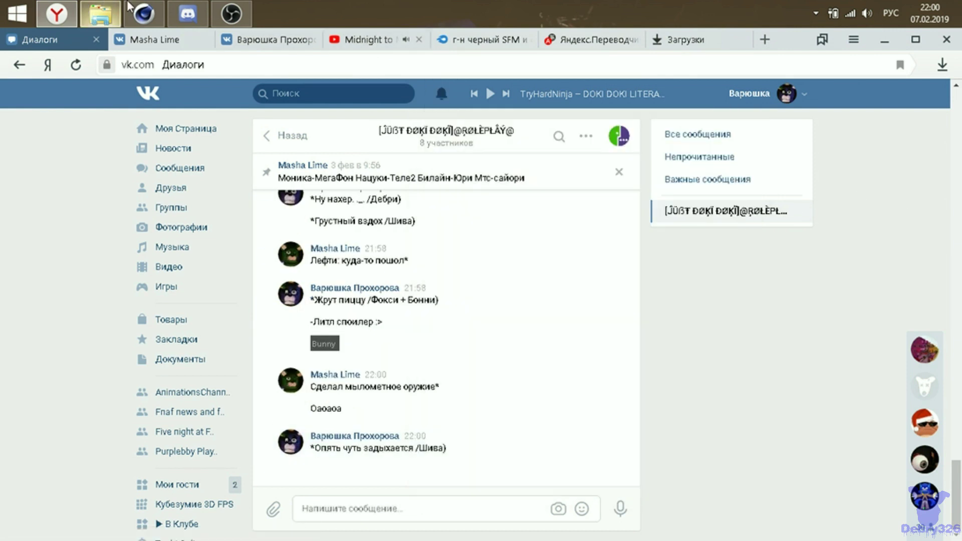
left_click(144, 14)
Rotate the bunny's right arm and hand into a new pose.
left_click(471, 168)
left_click(441, 201)
left_click_drag(466, 165, 453, 175)
left_click(449, 179)
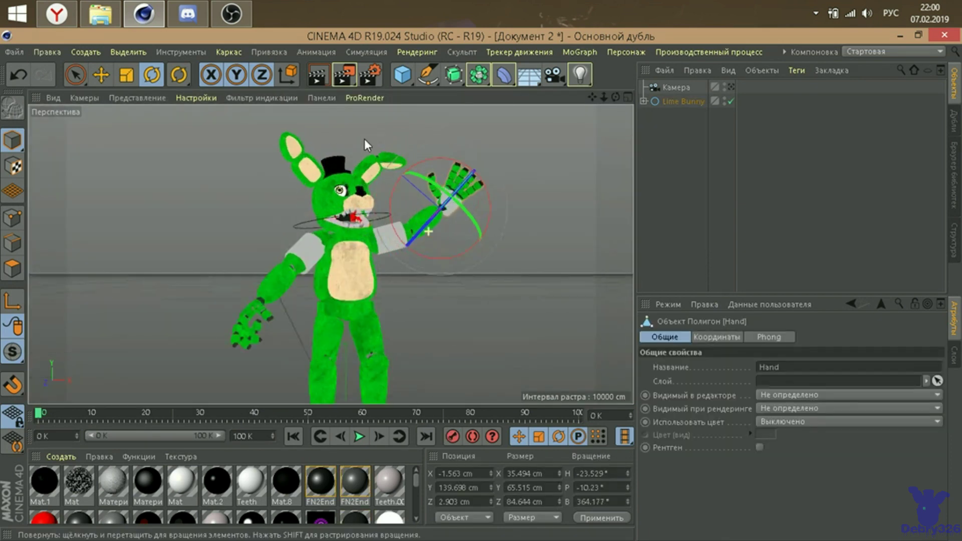
Send the '... /Шива))' reply in the VK group chat.
left_click(45, 23)
type("... /Шива)")
key("Return")
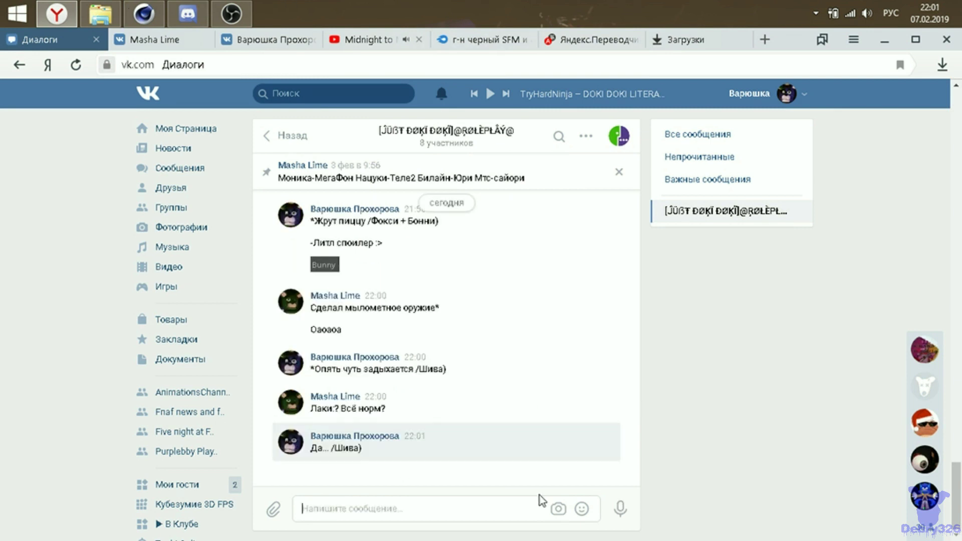
Post the note 'Шива какаято в ролке стала слишком больная,' in VK.
type("Шива какаято в ролке стала слишком")
key("BackSpace")
type("боль")
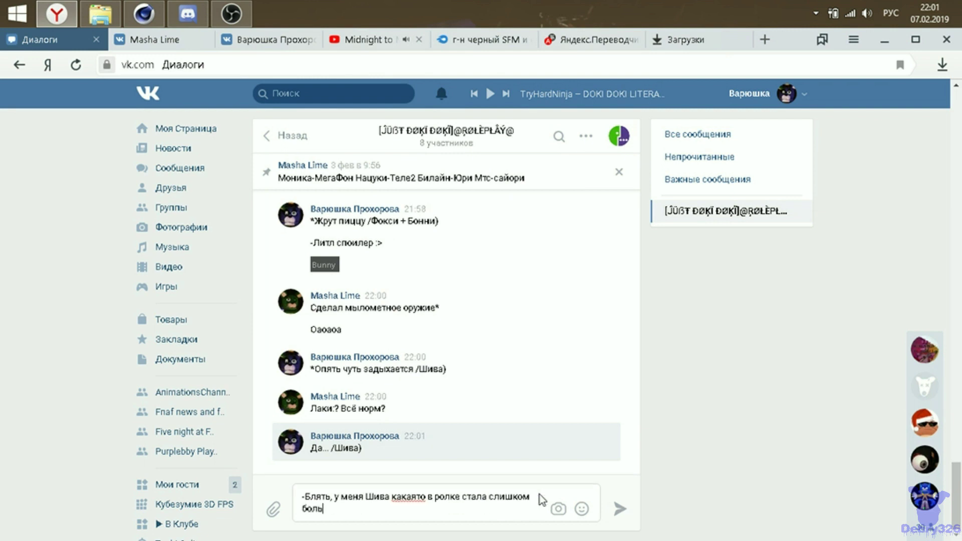
type("ная, скажи ._")
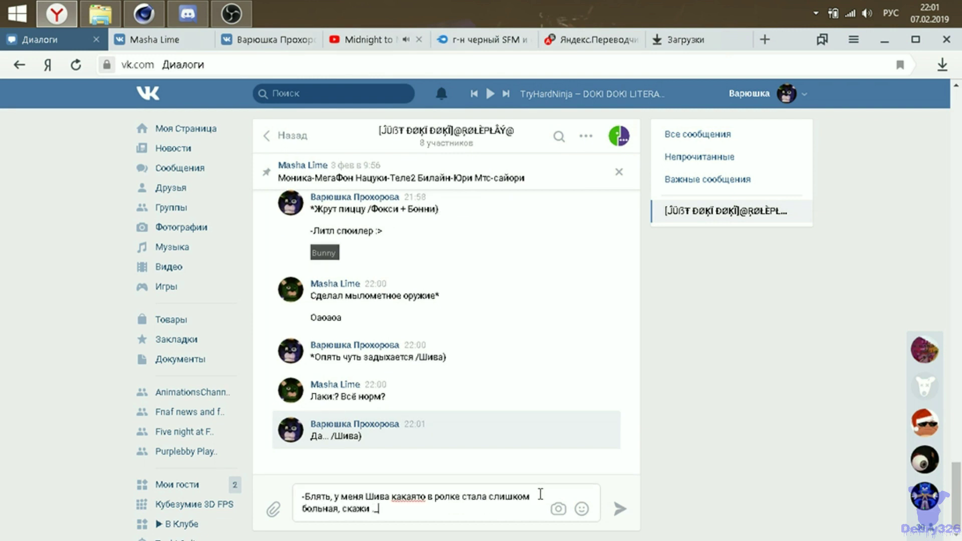
key("Return")
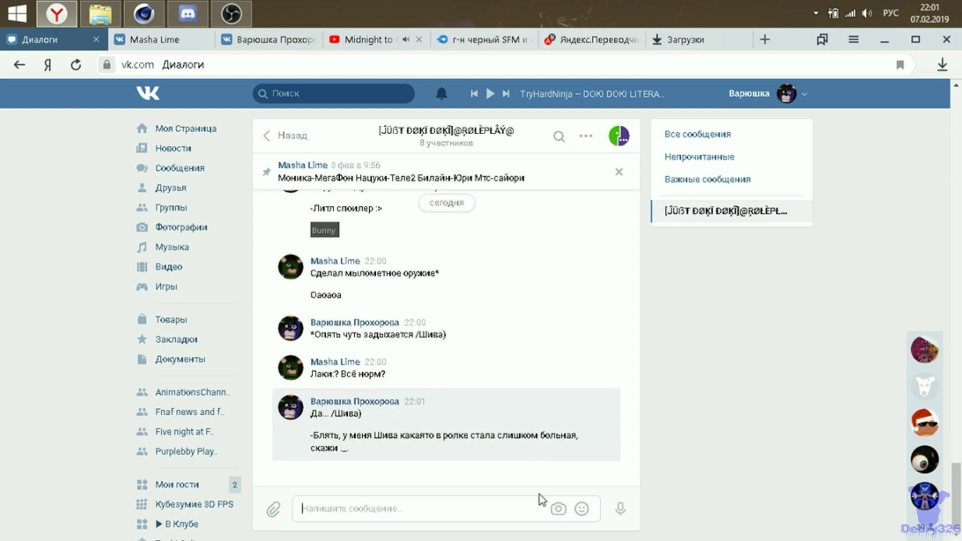
left_click(188, 13)
left_click(144, 14)
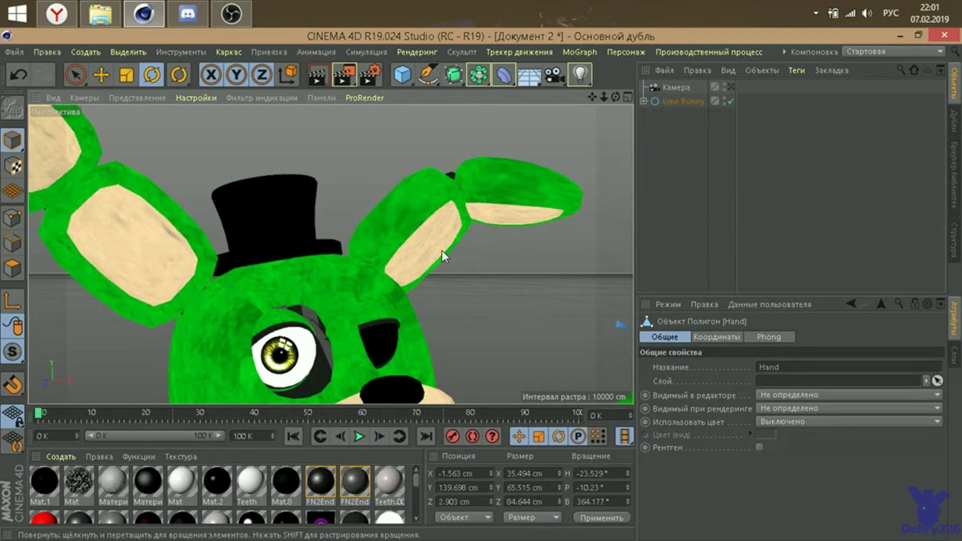
In the single front view, lower the bunny's raised hand so the arm points horizontally.
middle_click(497, 171)
middle_click(451, 264)
left_click(342, 185)
left_click(392, 217)
left_click_drag(431, 155, 453, 188)
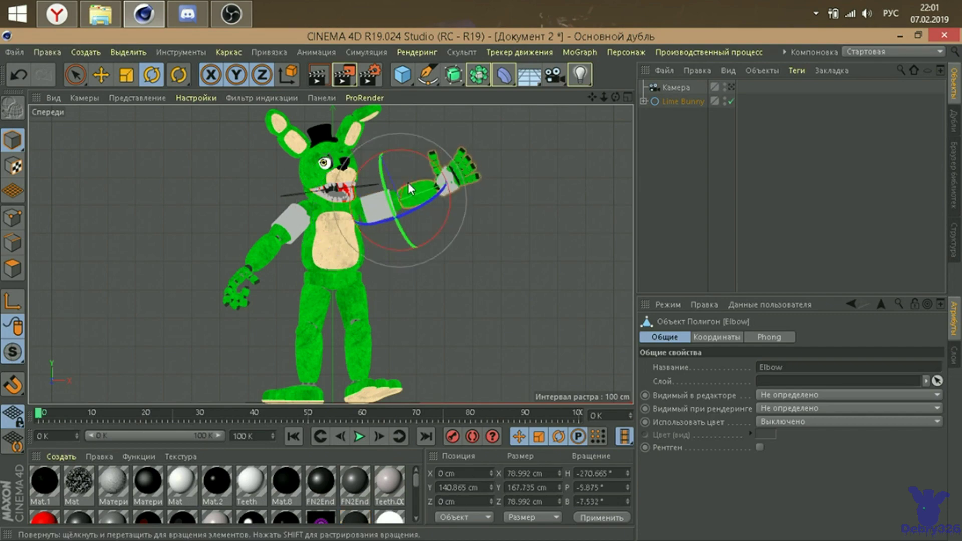
key("alt+Tab")
key("alt+Tab")
key("alt+Tab")
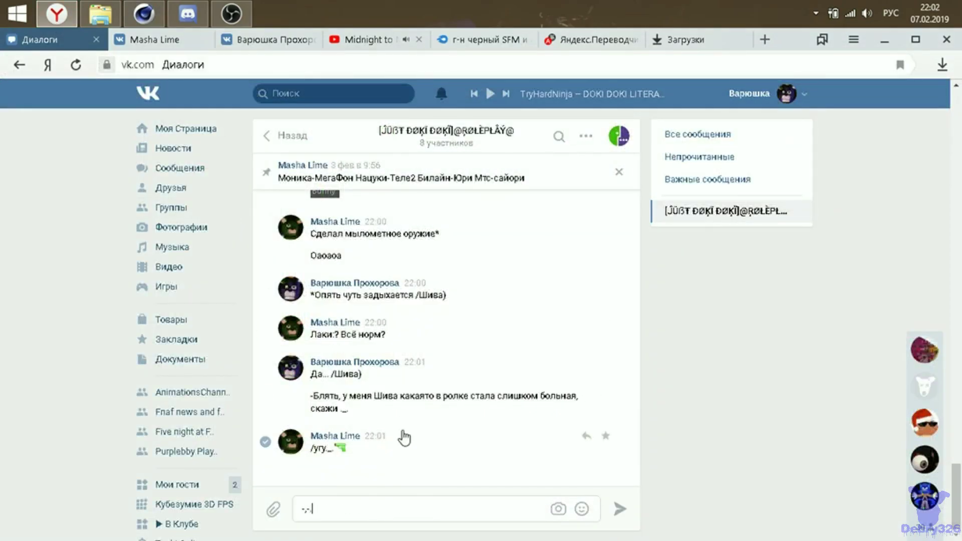
Send three VK replies, including 'жим' and 'СвернутяШива))'.
key("Return")
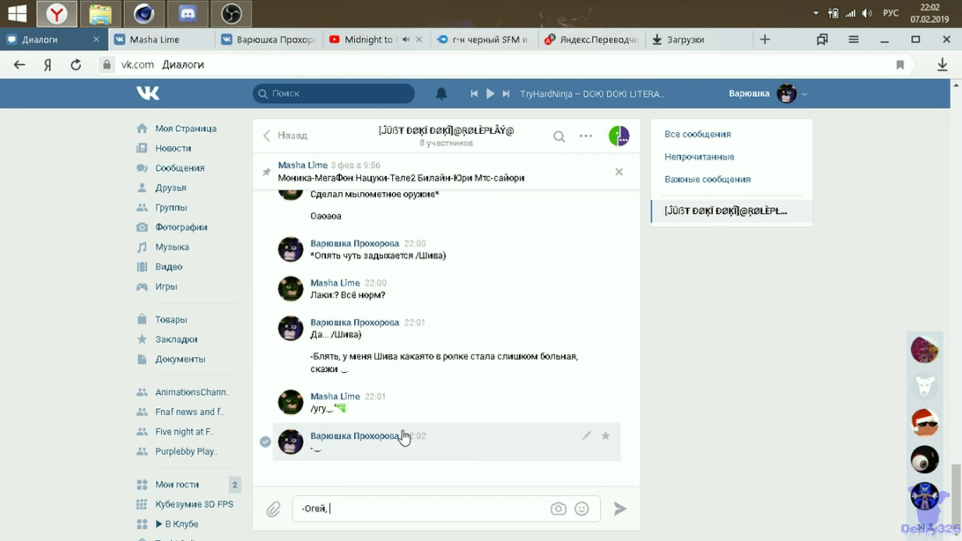
type("жим")
key("Return")
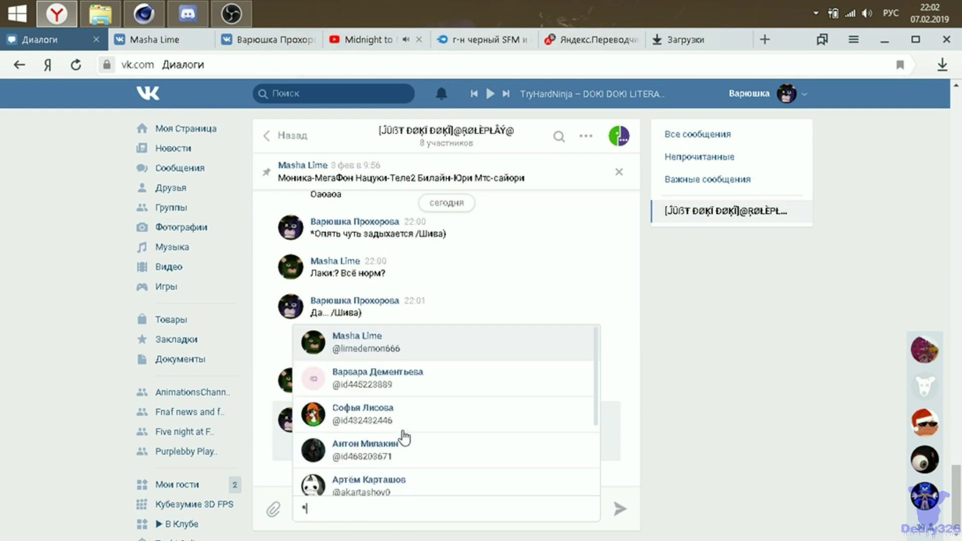
type("Свернутя")
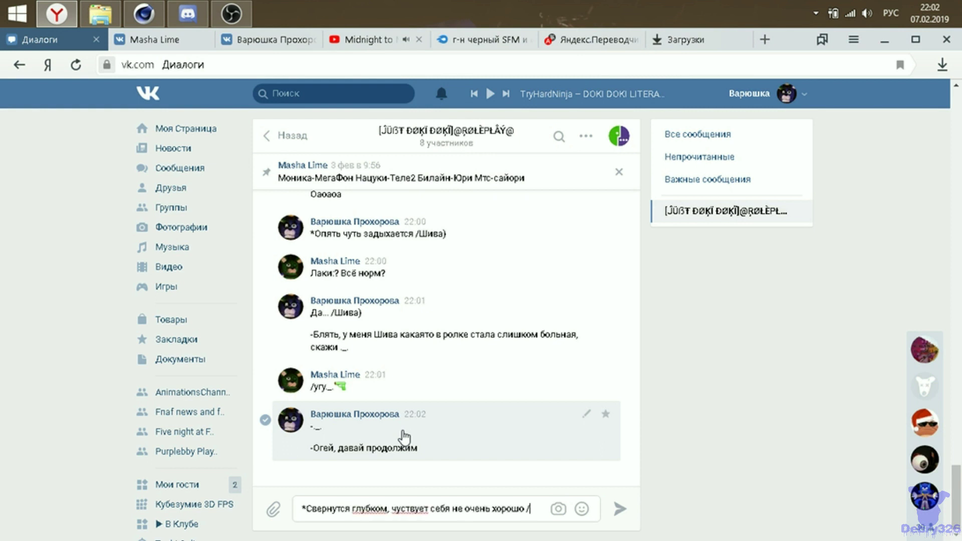
type("Шива)")
key("Return")
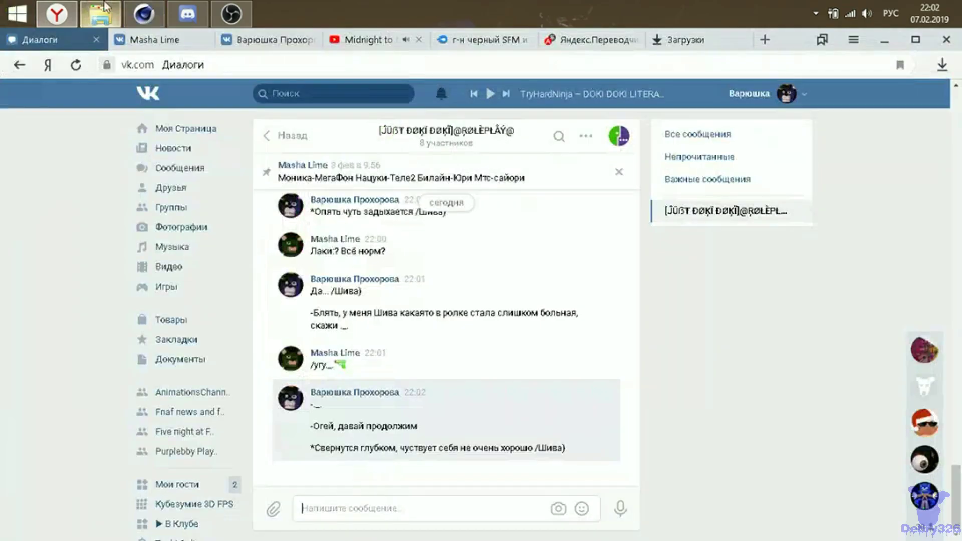
Start the TATTLETAIL SONG video on YouTube and return to the VK chat.
left_click(143, 14)
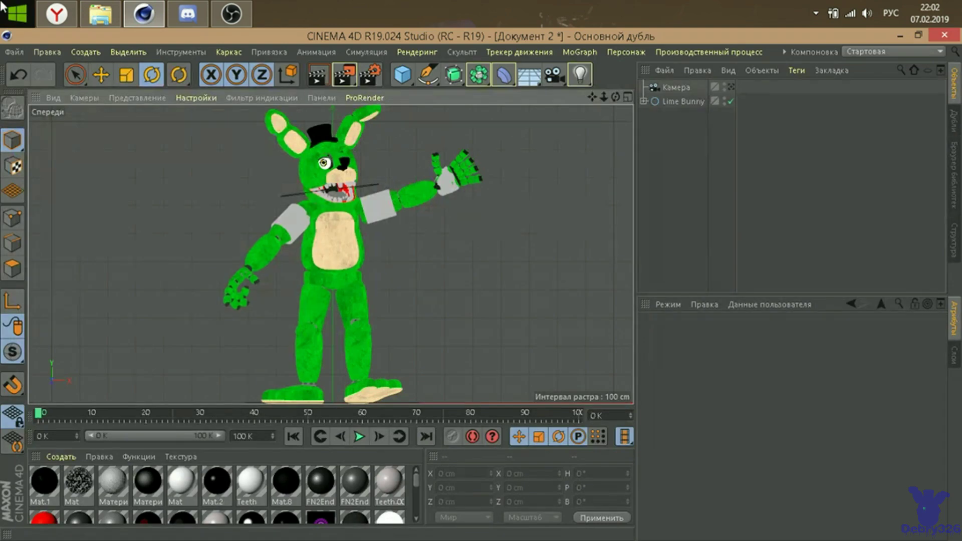
left_click(57, 13)
left_click(368, 39)
scroll(756, 415, "down", 5)
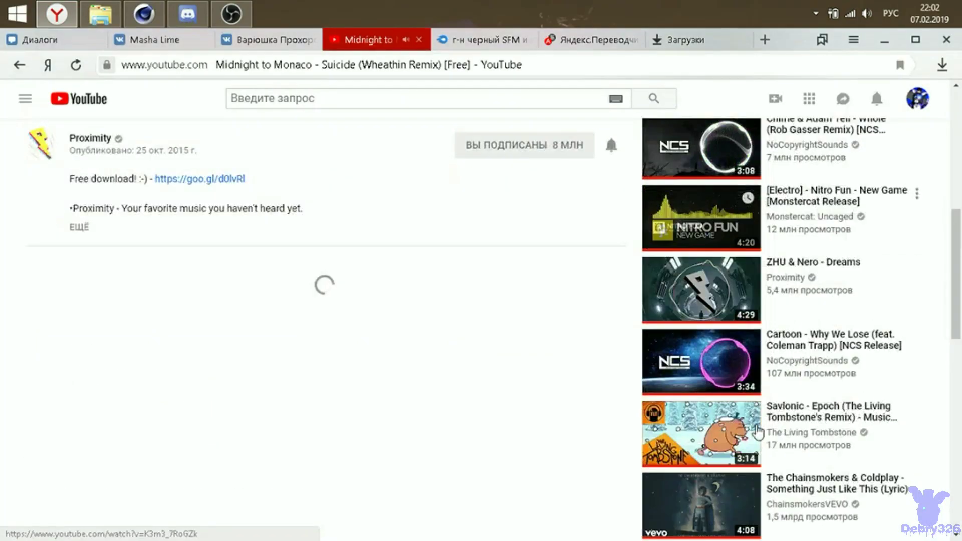
scroll(756, 416, "down", 5)
scroll(756, 416, "down", 3)
scroll(757, 409, "down", 5)
scroll(756, 404, "up", 5)
scroll(726, 371, "up", 3)
scroll(694, 327, "up", 10)
left_click(699, 290)
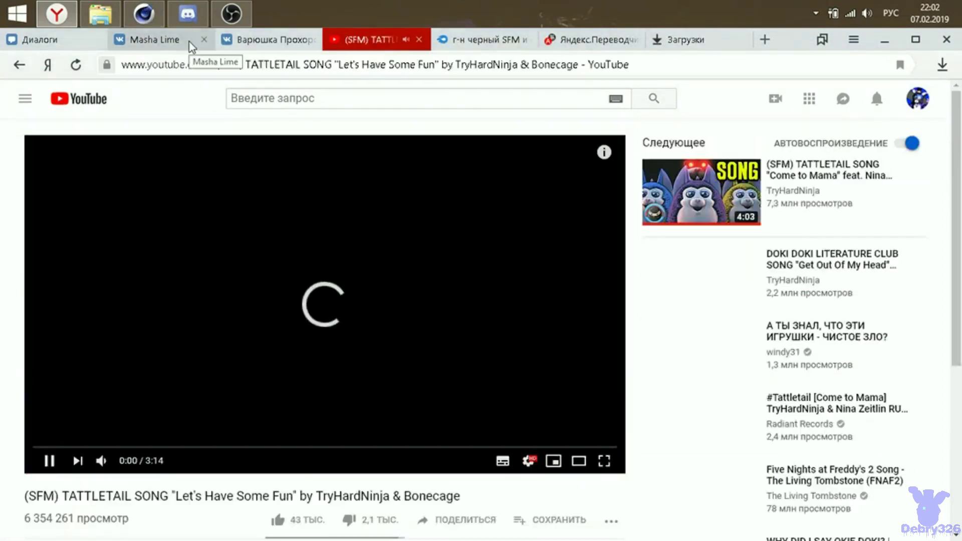
right_click(429, 343)
left_click(48, 39)
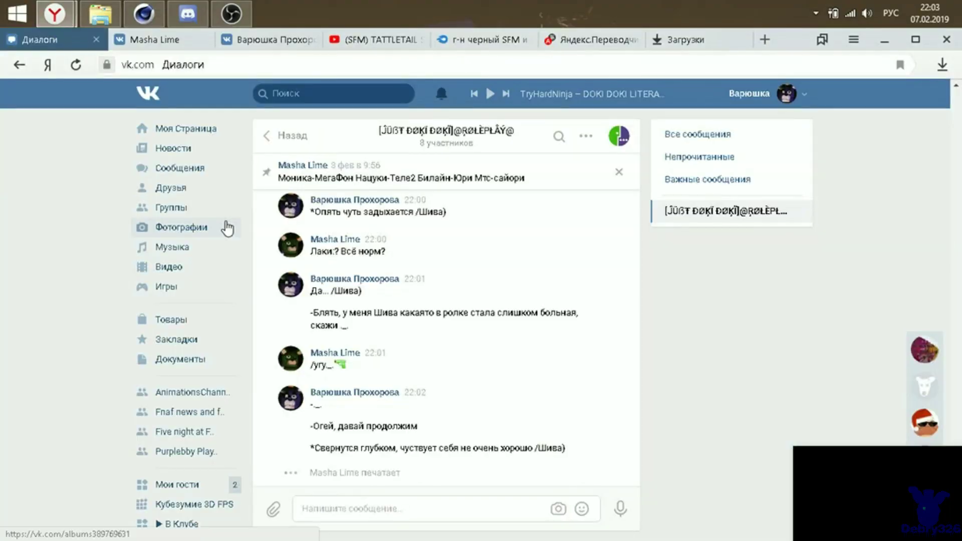
Raise the bunny's hand so its arm points upward in a wave.
left_click(142, 4)
left_click(458, 185)
left_click_drag(414, 181, 390, 140)
left_click(509, 175)
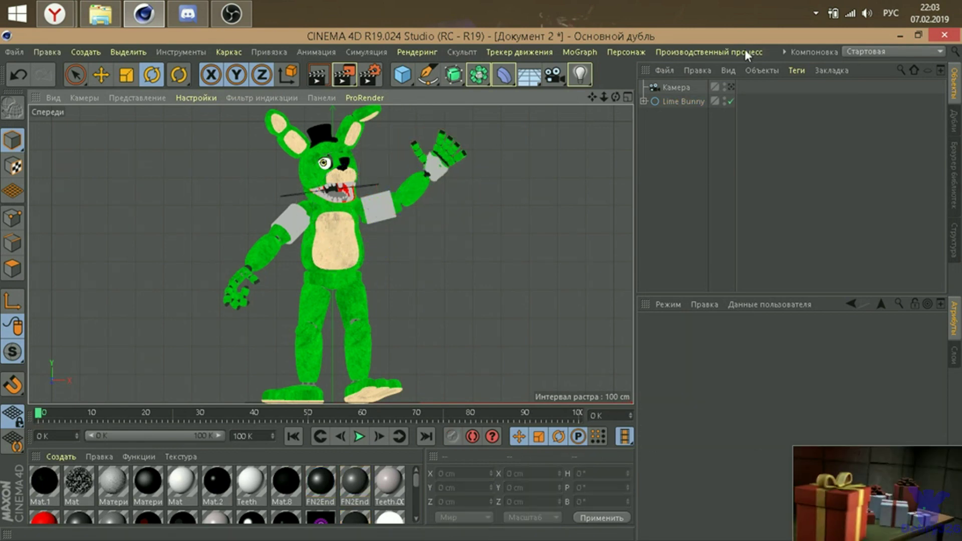
Select the Bent ear piece and tilt the bunny's left ear more upright.
left_click(288, 133)
left_click(451, 250)
left_click(288, 133)
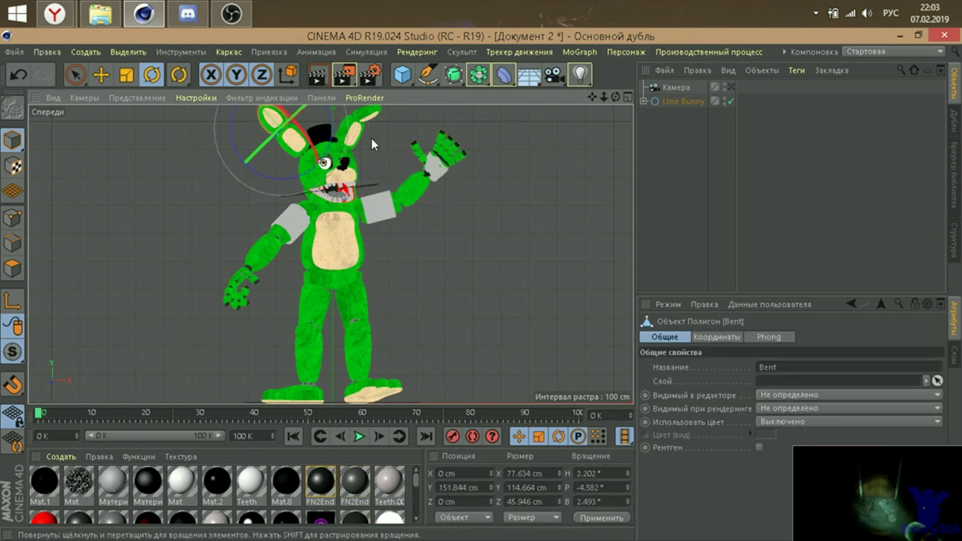
left_click(451, 250)
left_click(276, 120)
left_click_drag(301, 117, 311, 133)
left_click(451, 251)
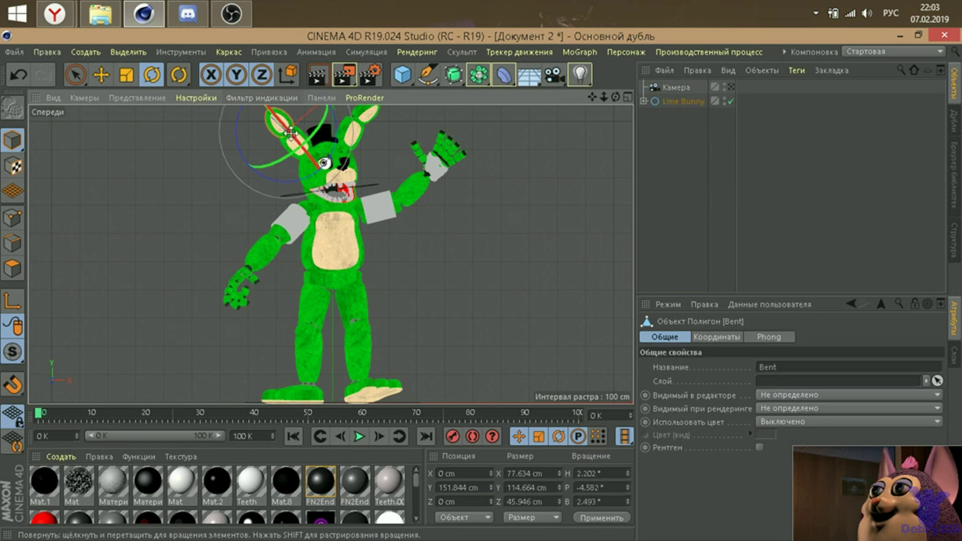
Try selecting head and eyelid parts of the bunny, then clear the selection.
left_click(363, 159)
left_click(350, 130)
left_click(451, 250)
left_click(331, 163)
left_click(451, 250)
left_click(316, 202)
left_click(460, 157)
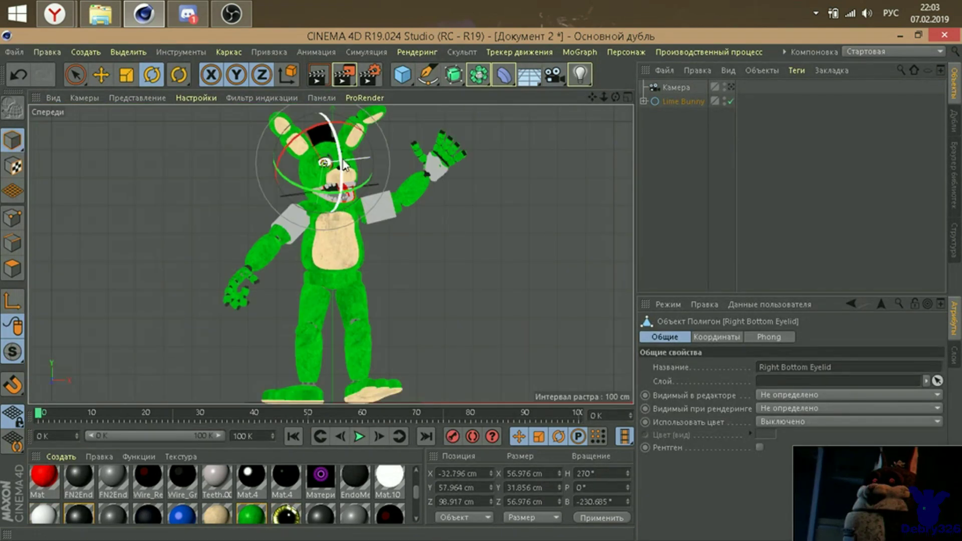
left_click(187, 13)
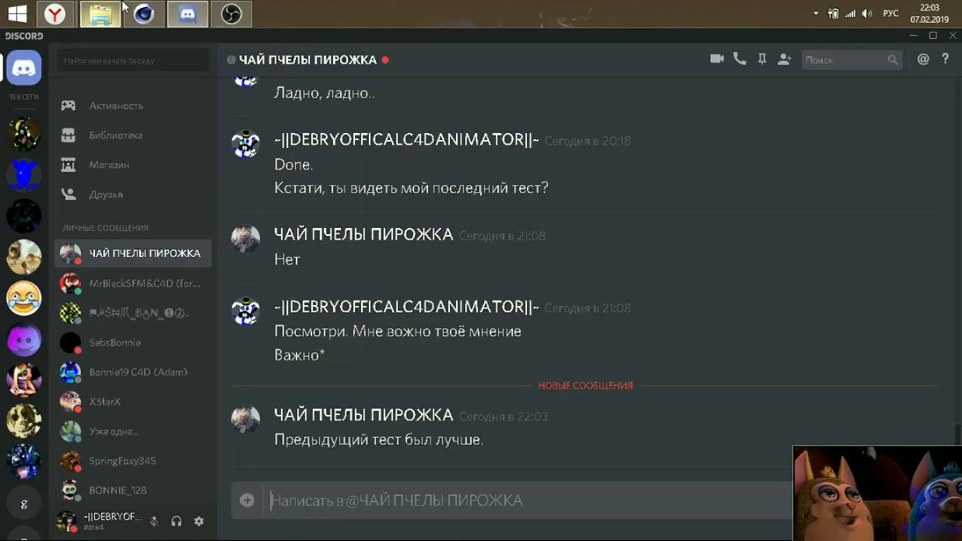
Send the short agreeing reply '-Сагласин' in the Discord direct message.
left_click(135, 12)
key("alt+Tab")
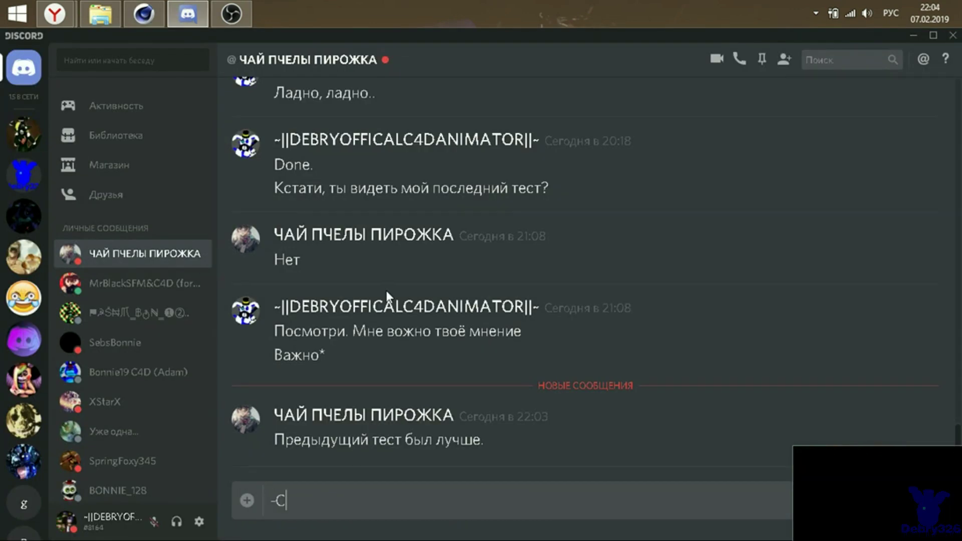
key("Return")
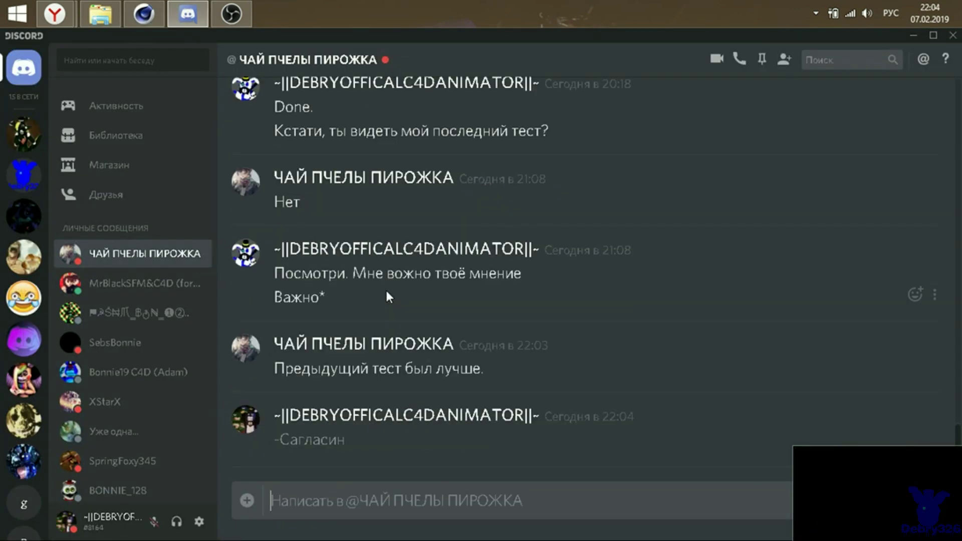
Finish and send 'Хррр... /Шива)' in the VK group chat.
key("alt+Tab")
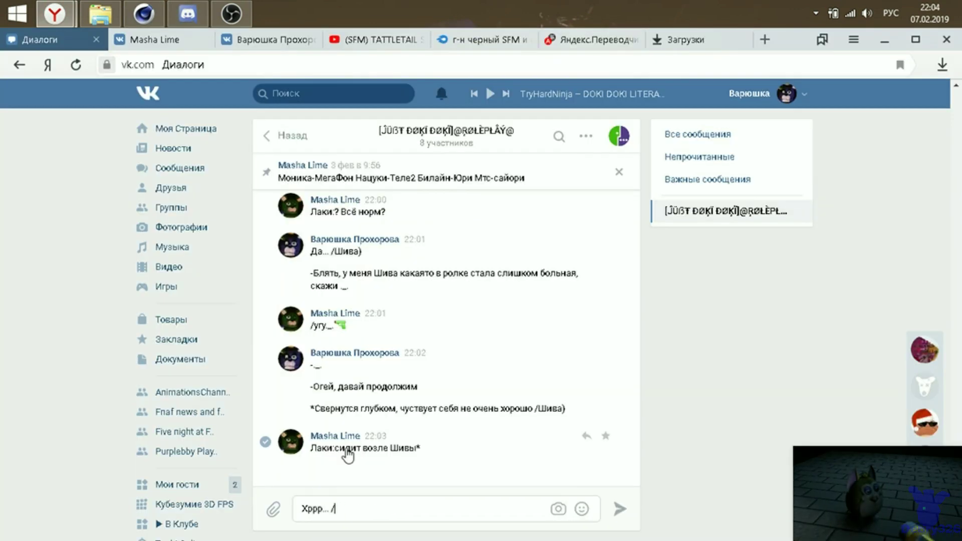
type("Шива)")
key("Return")
left_click(173, 6)
left_click(143, 13)
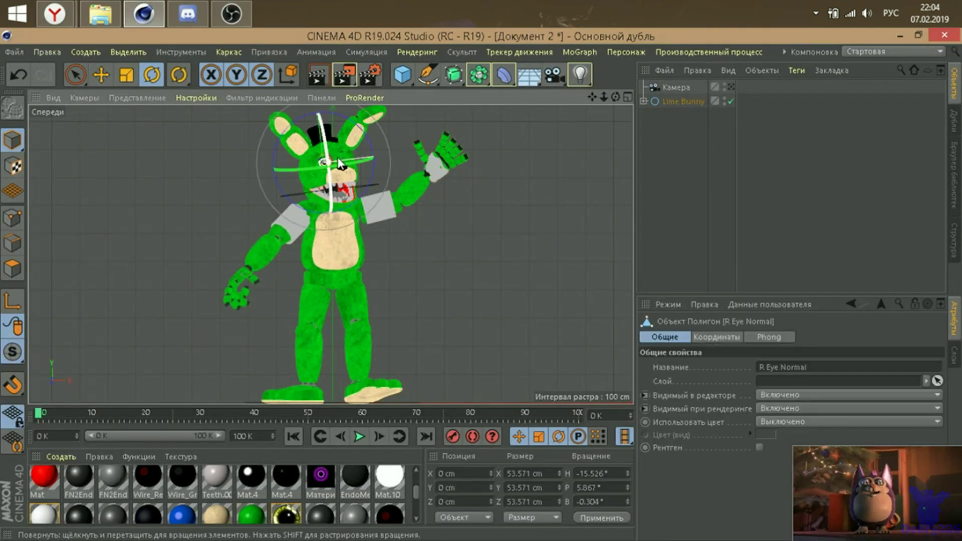
Slightly rotate the bunny's right top eyelid.
left_click_drag(338, 145, 340, 146)
left_click(55, 14)
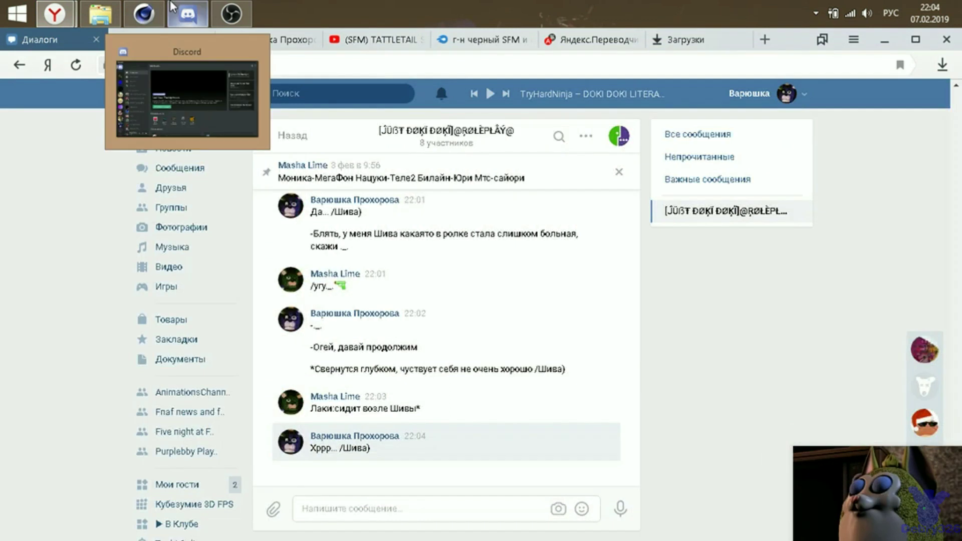
left_click(359, 501)
Send '*Встать, уйти на кровать ))' in VK, then add a MoText object in Cinema 4D.
type("*Встать, уйти на")
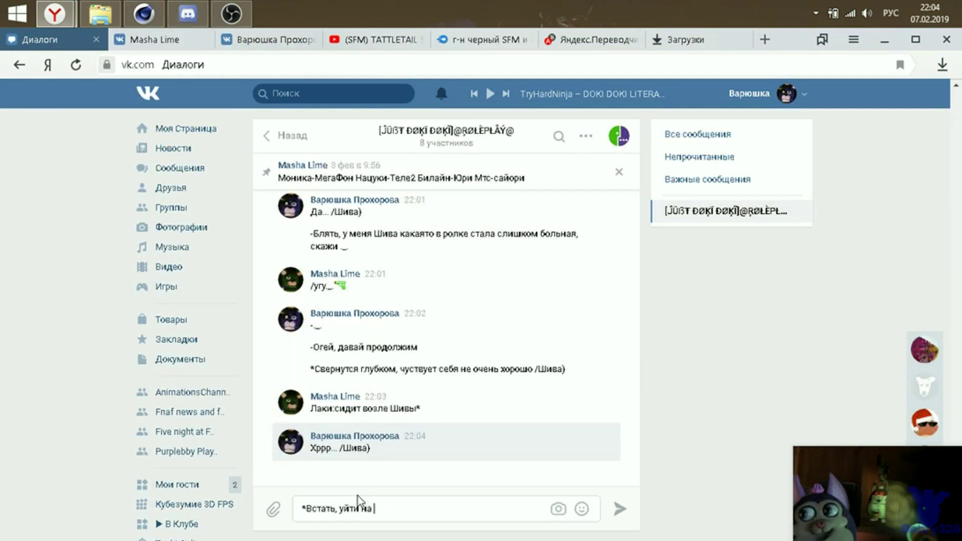
type(" кровать ")
type(")")
key("Return")
key("alt+Tab")
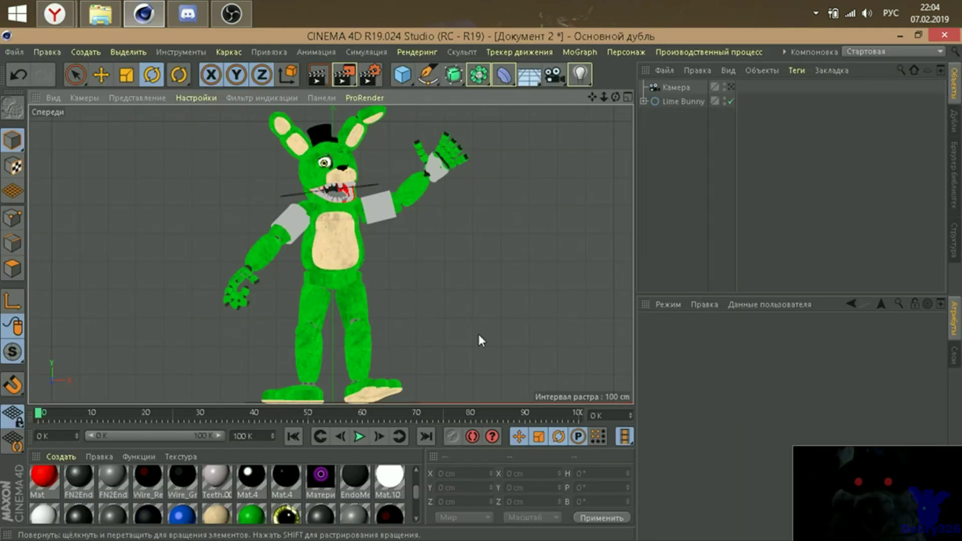
left_click(626, 51)
Enter 'Welcome' as the MoText text and move it up beside the bunny.
left_click(631, 308)
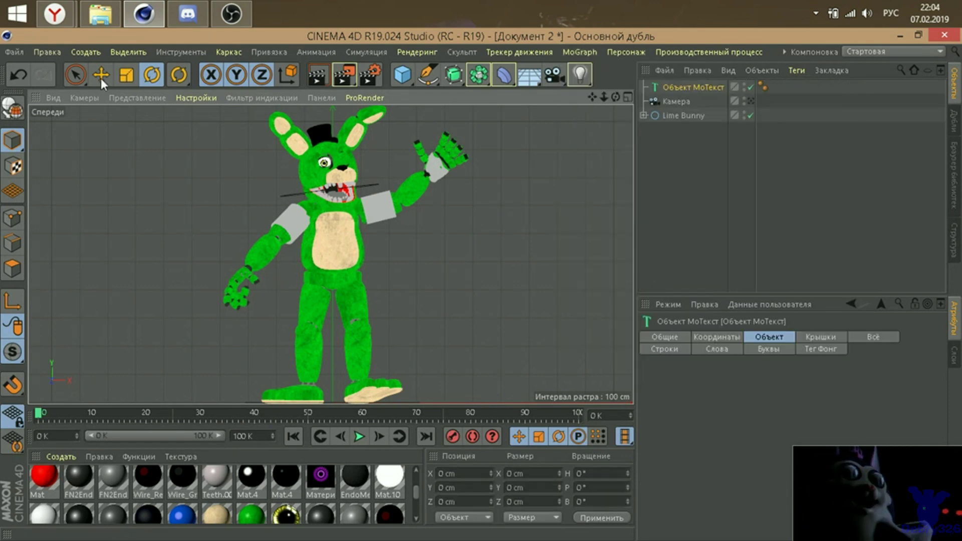
left_click(187, 13)
left_click(145, 10)
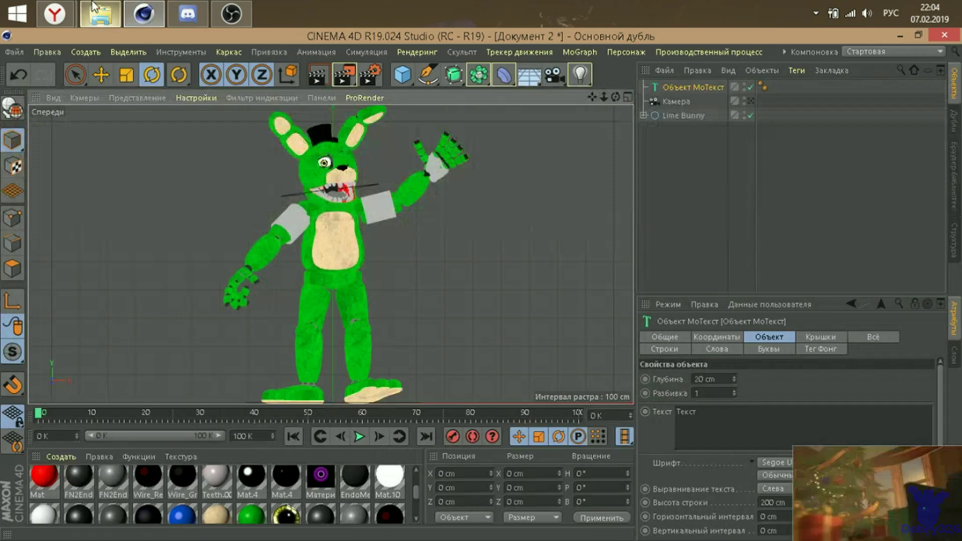
key("alt+shift")
type("Welco")
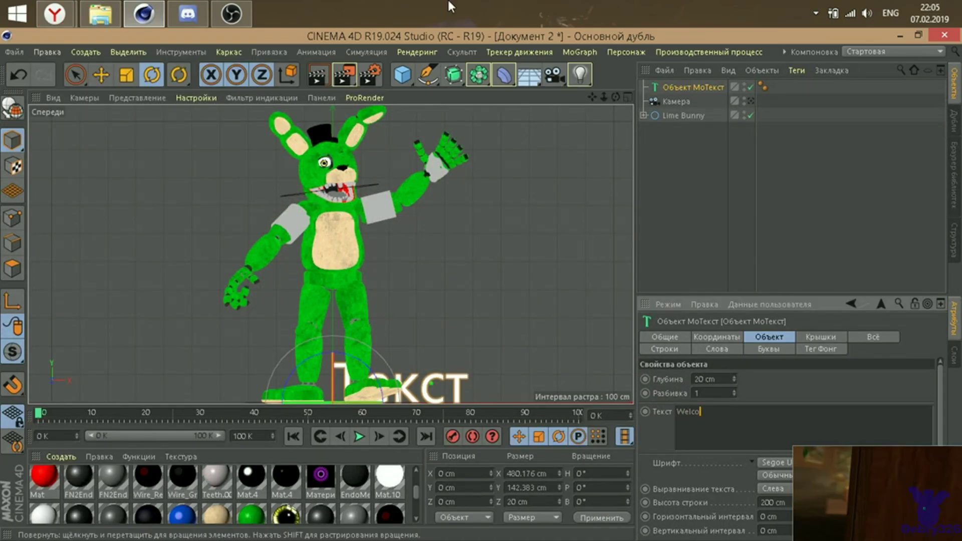
type("m")
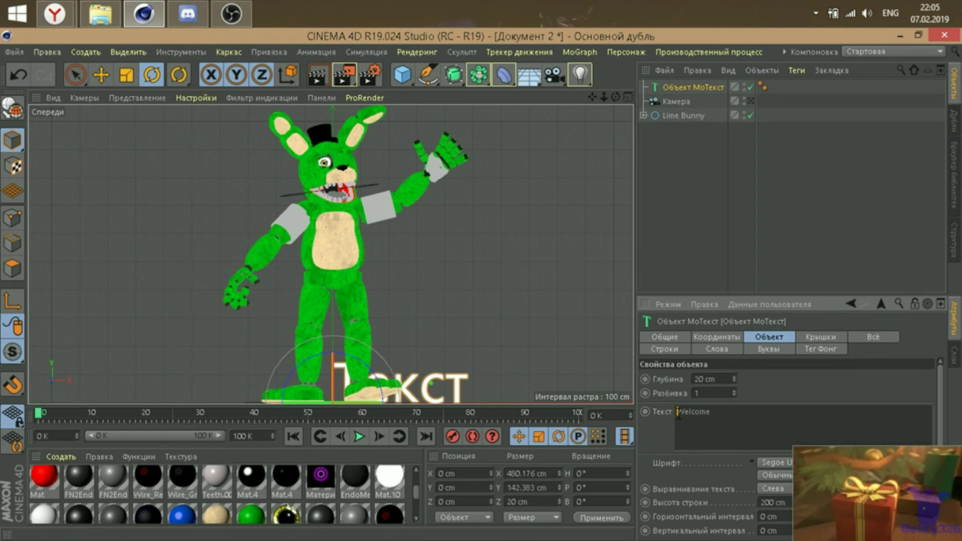
type("e")
left_click_drag(401, 272, 421, 171)
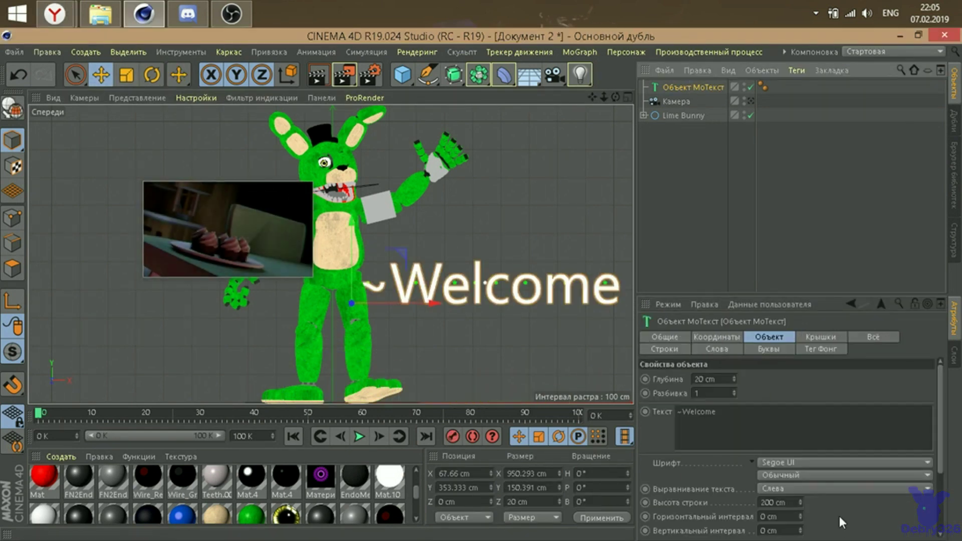
Apply the Plasma Drip BRK font, move the text low in front and shrink it.
left_click(844, 462)
left_click(835, 310)
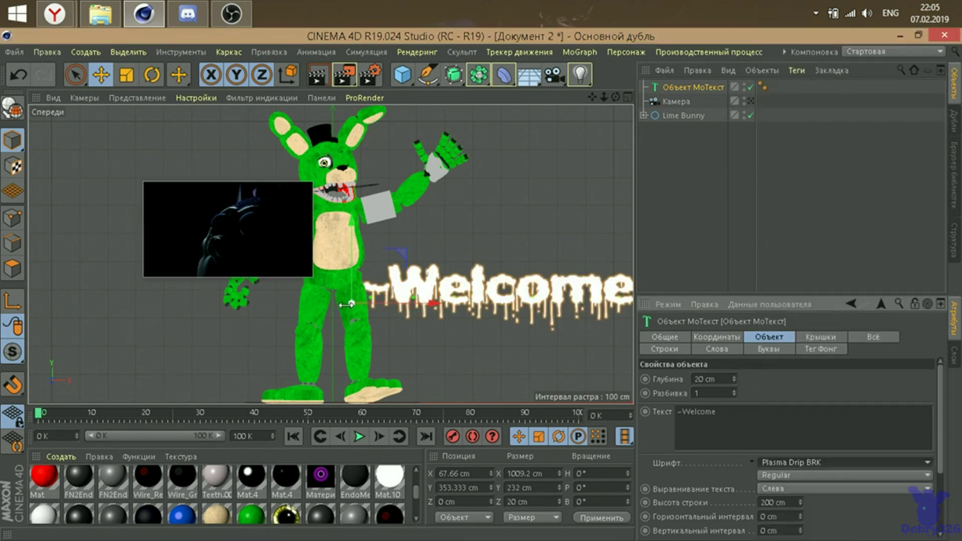
mouse_move(305, 293)
left_mouse_down()
mouse_move(289, 126)
mouse_move(291, 324)
left_mouse_up()
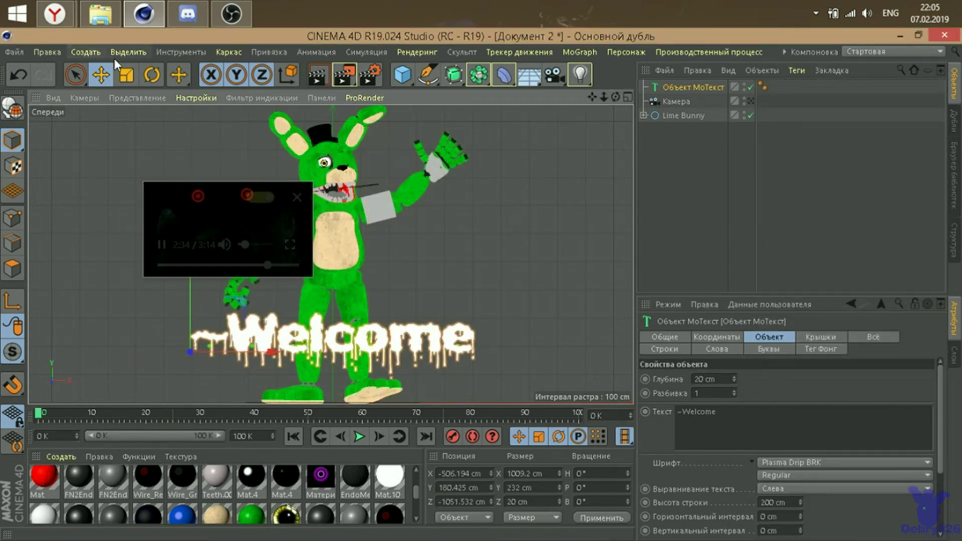
key("t")
left_click_drag(110, 317, 102, 318)
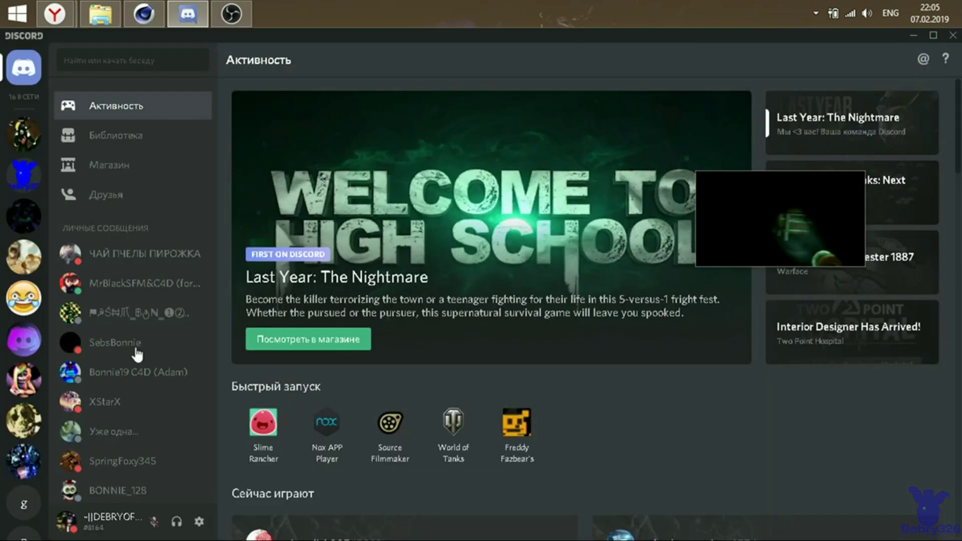
Scroll up the Discord DM to the earlier advice on light colours.
scroll(304, 315, "up", 5)
scroll(310, 301, "up", 5)
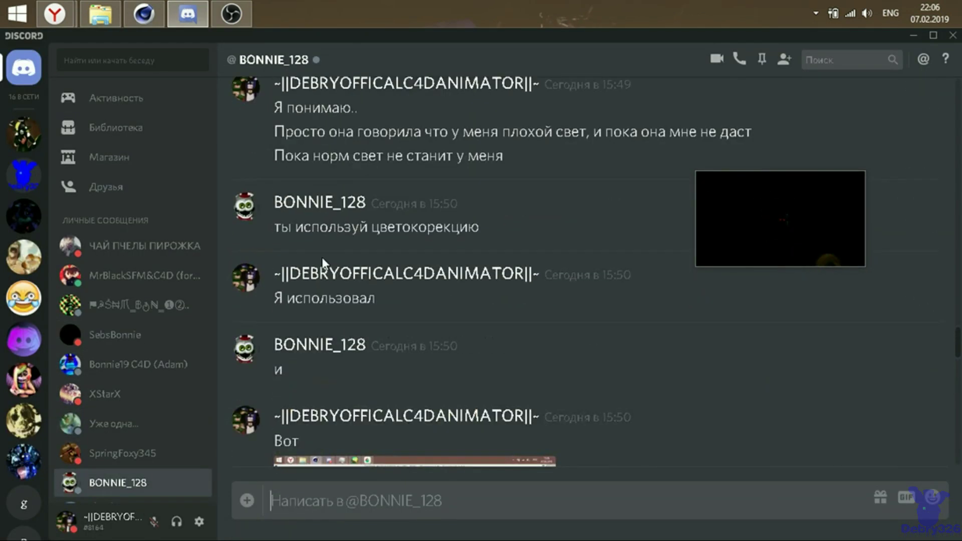
scroll(316, 286, "up", 5)
scroll(323, 260, "up", 5)
scroll(325, 261, "up", 5)
scroll(501, 150, "up", 5)
scroll(563, 254, "up", 1)
scroll(616, 235, "up", 4)
scroll(670, 216, "up", 1)
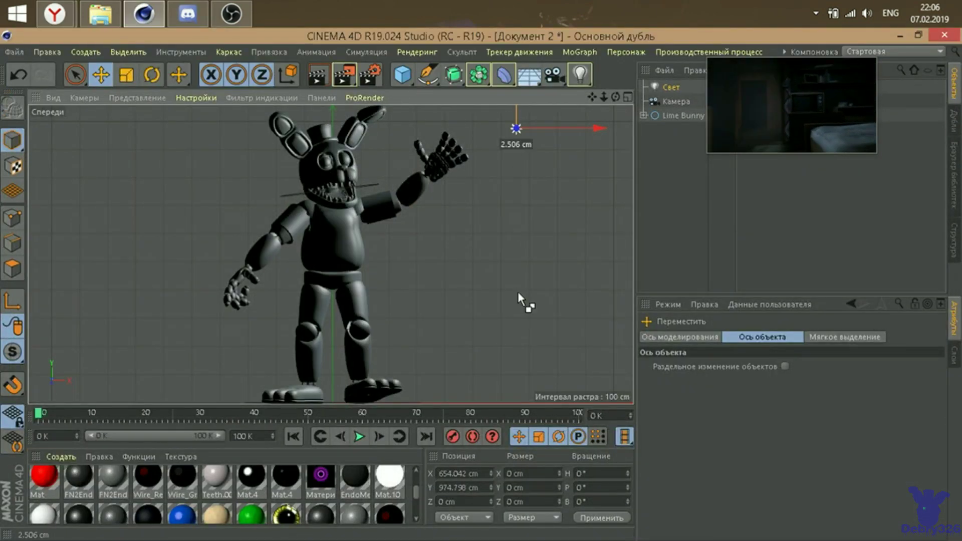
Raise a new light higher around the bunny and check the Discord lighting advice.
mouse_move(516, 129)
left_mouse_down("ctrl")
mouse_move(516, 366)
mouse_move(119, 350)
mouse_move(137, 141)
mouse_move(116, 148)
left_mouse_up("ctrl")
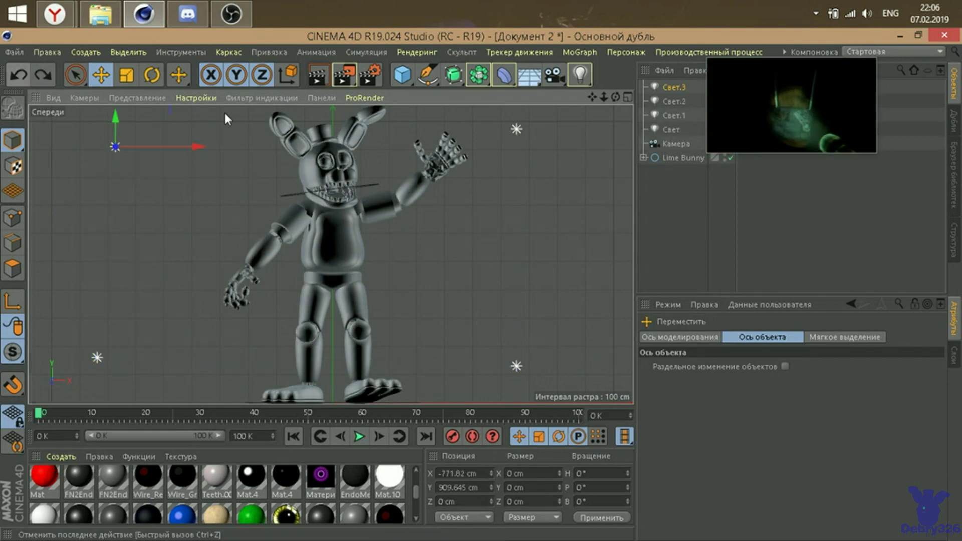
left_click(672, 129, "shift")
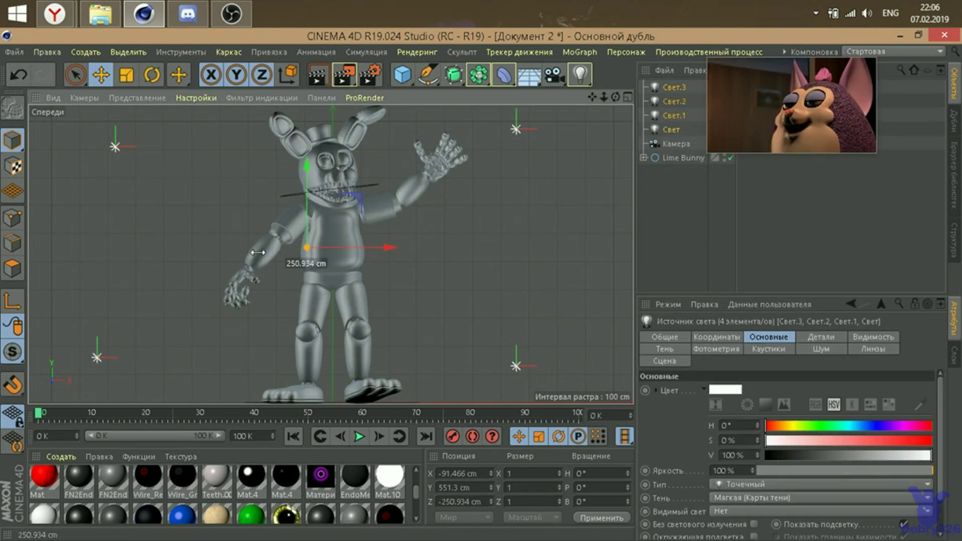
left_click(288, 236)
key("r")
left_click(199, 9)
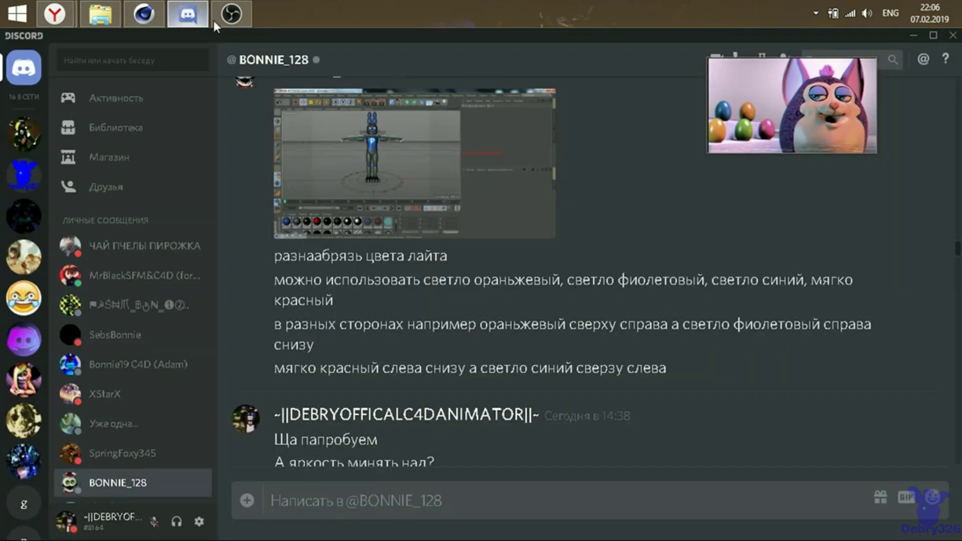
left_click(144, 13)
Tint light Свет.1 purple by raising its saturation, following the Discord advice.
left_click(672, 129)
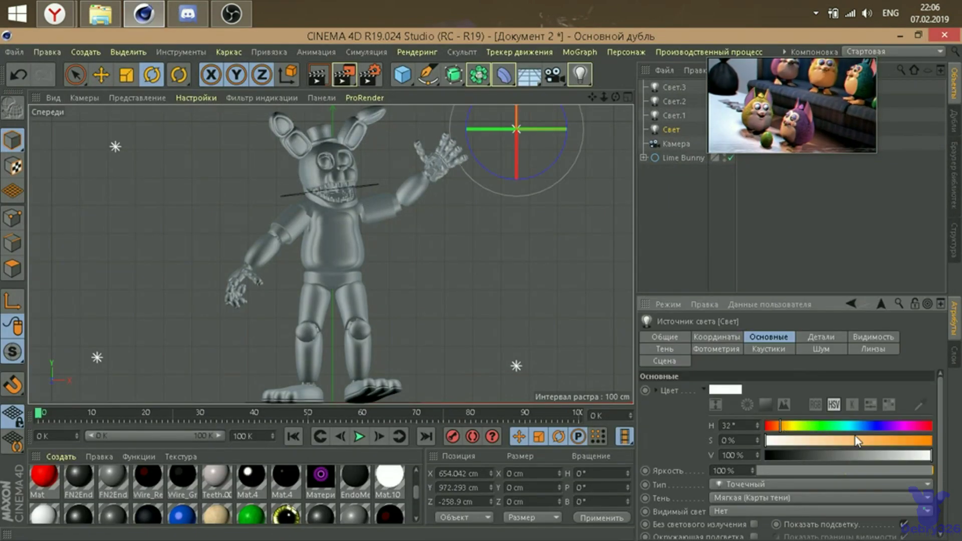
left_click(674, 115)
left_click(187, 13)
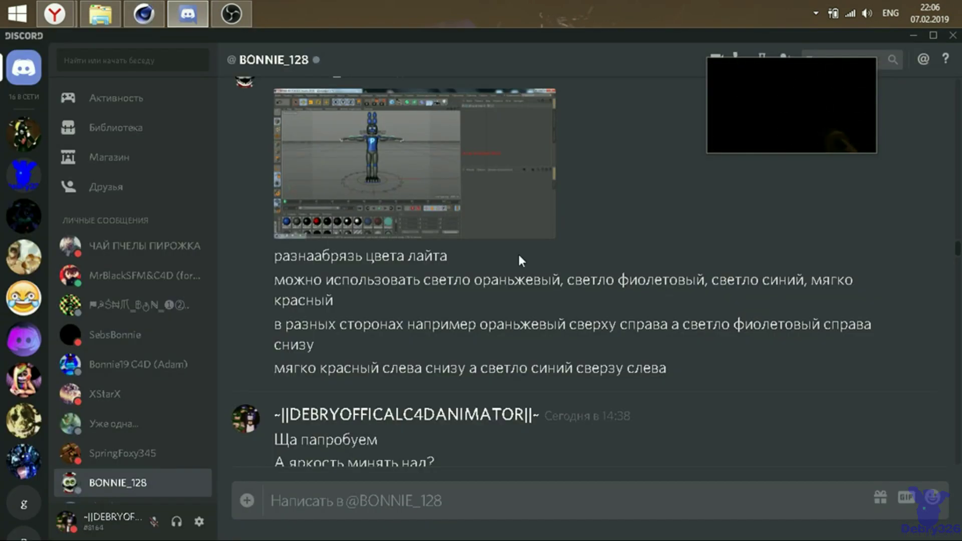
left_click(144, 14)
left_click_drag(879, 440, 855, 440)
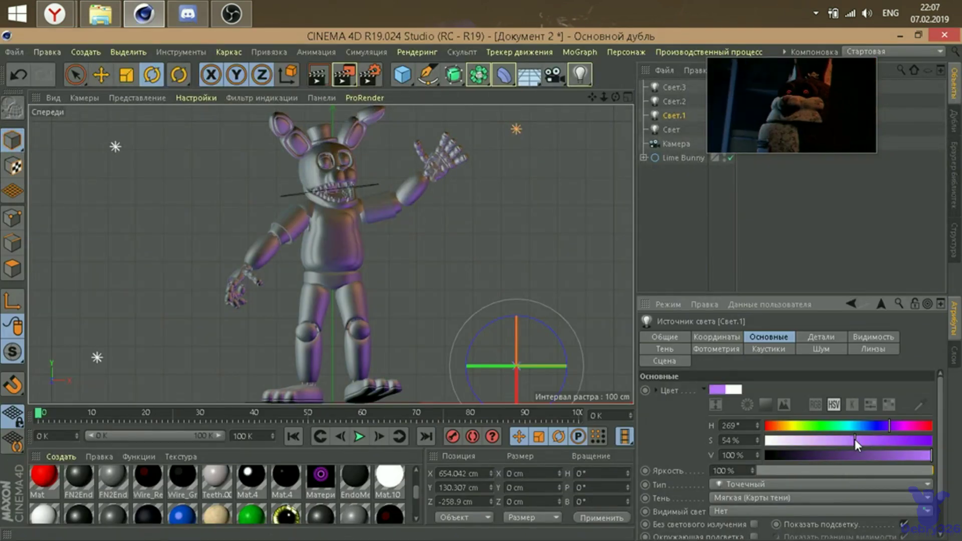
left_click(186, 10)
left_click(144, 14)
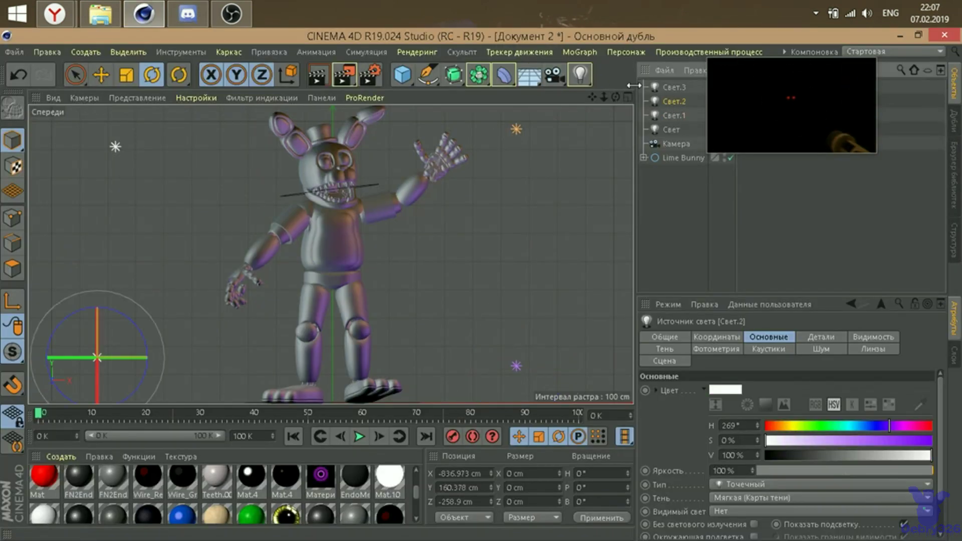
left_click(138, 13)
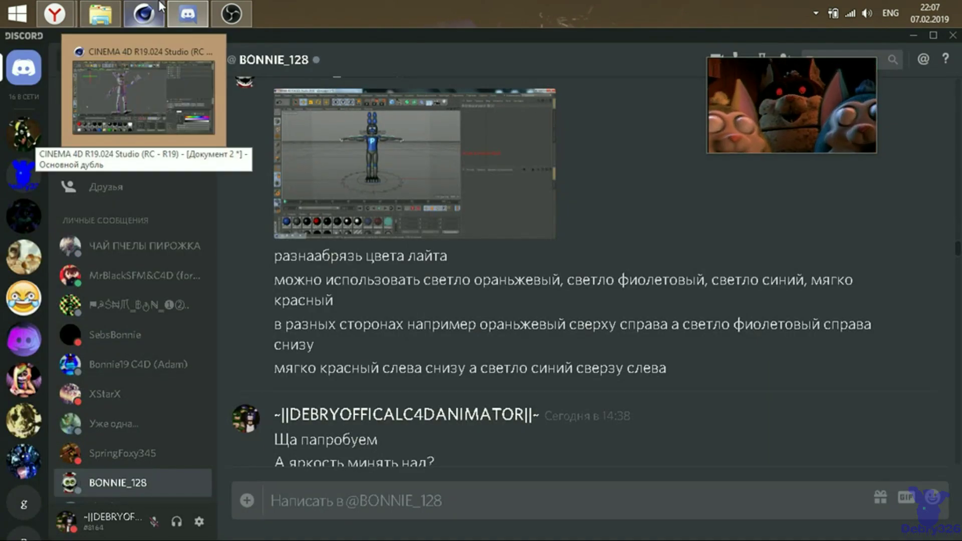
left_click(160, 7)
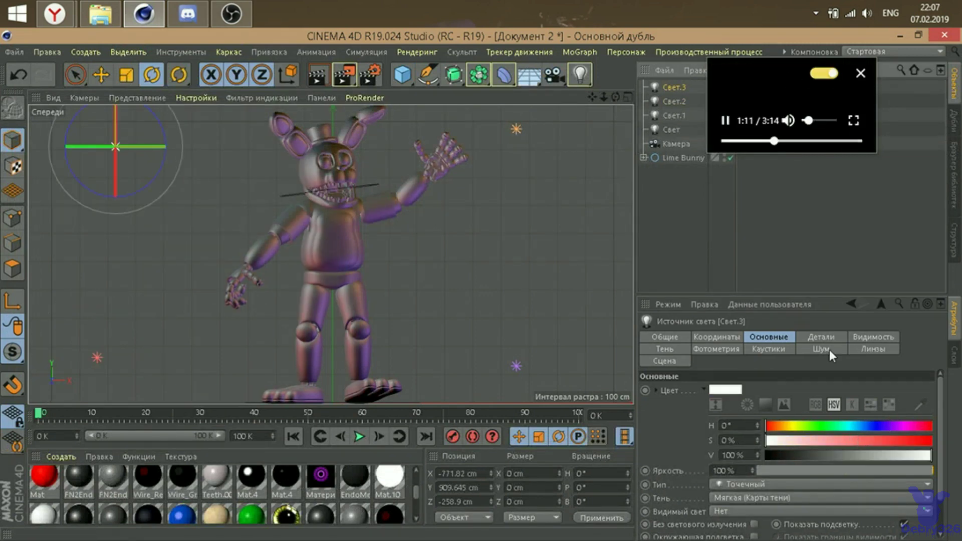
Move one light to the lower-left corner, raise the purple light, and add another light.
key("e")
left_click(537, 308)
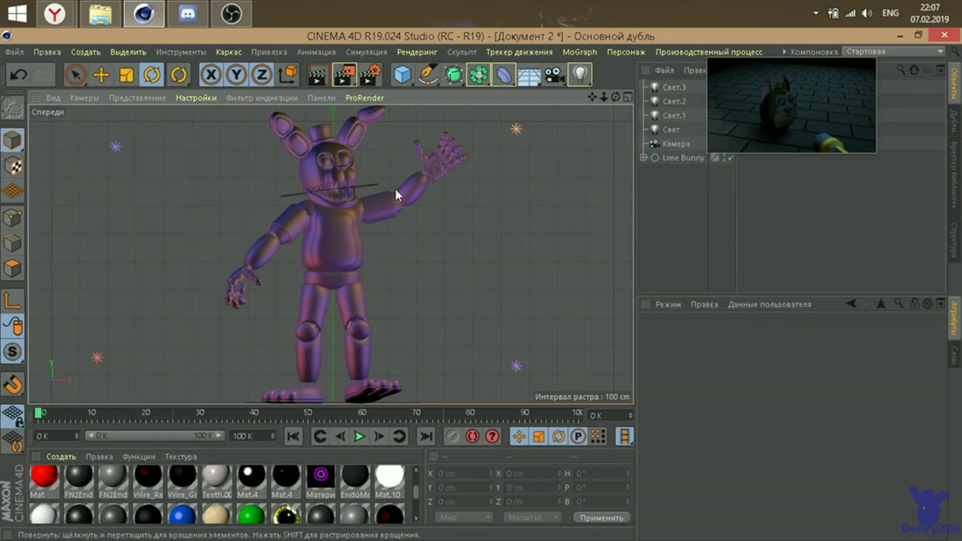
left_click_drag(116, 148, 94, 361)
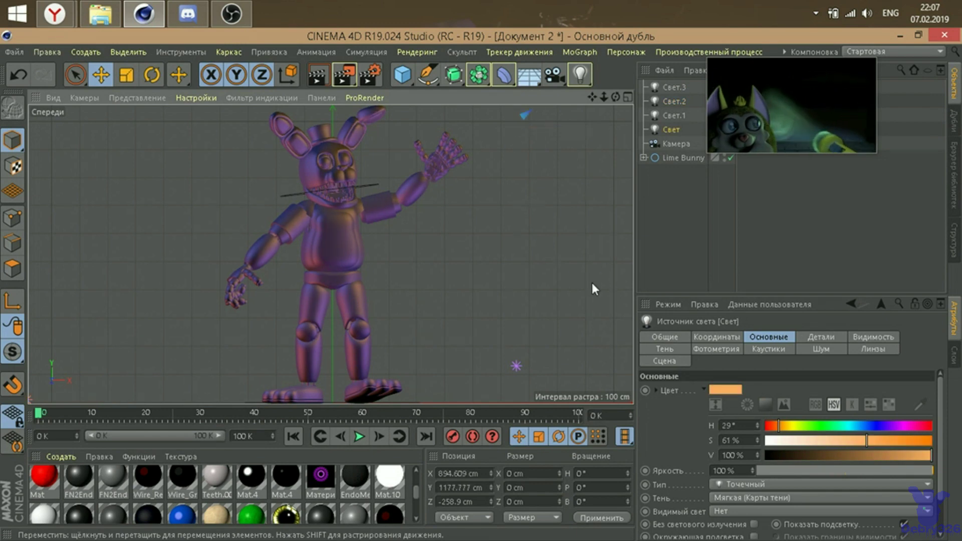
left_click_drag(473, 198, 498, 261)
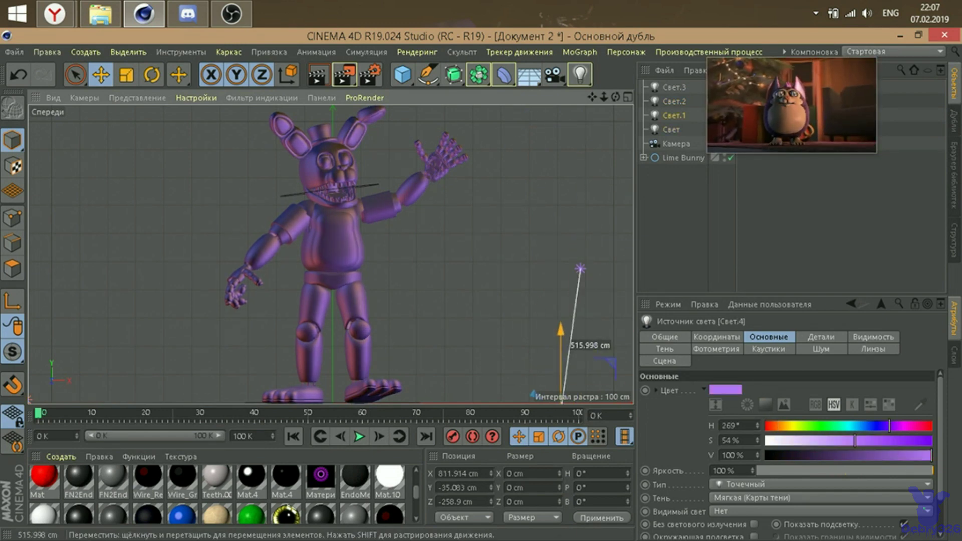
left_click(580, 74)
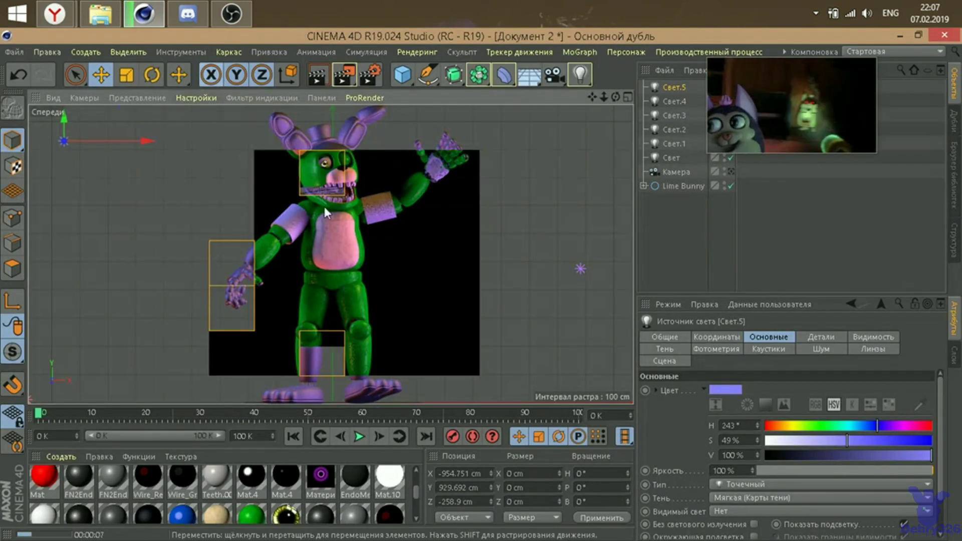
Add a Color Correction post effect in the render settings.
key("ctrl+b")
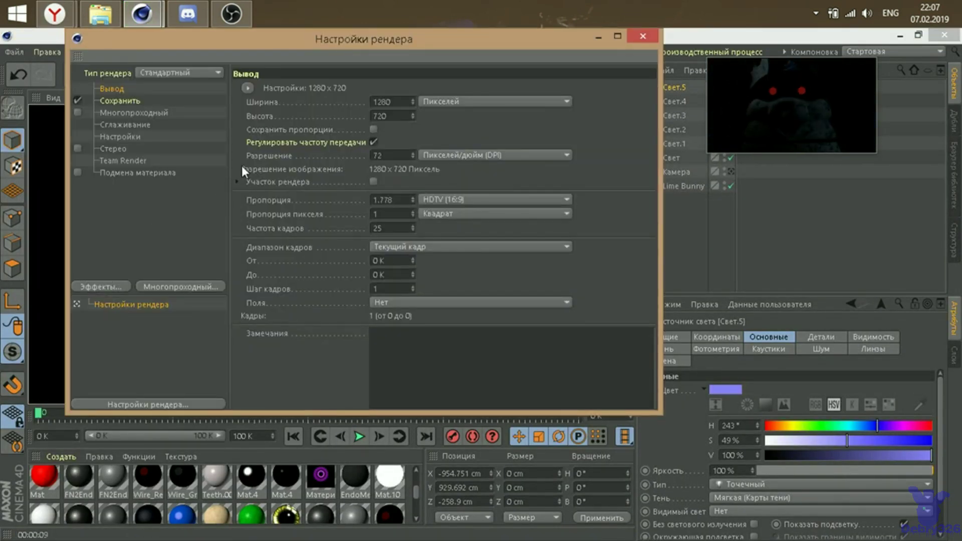
left_click(120, 286)
left_click(170, 332)
left_click(123, 287)
key("Escape")
right_click(212, 260)
key("Escape")
key("Escape")
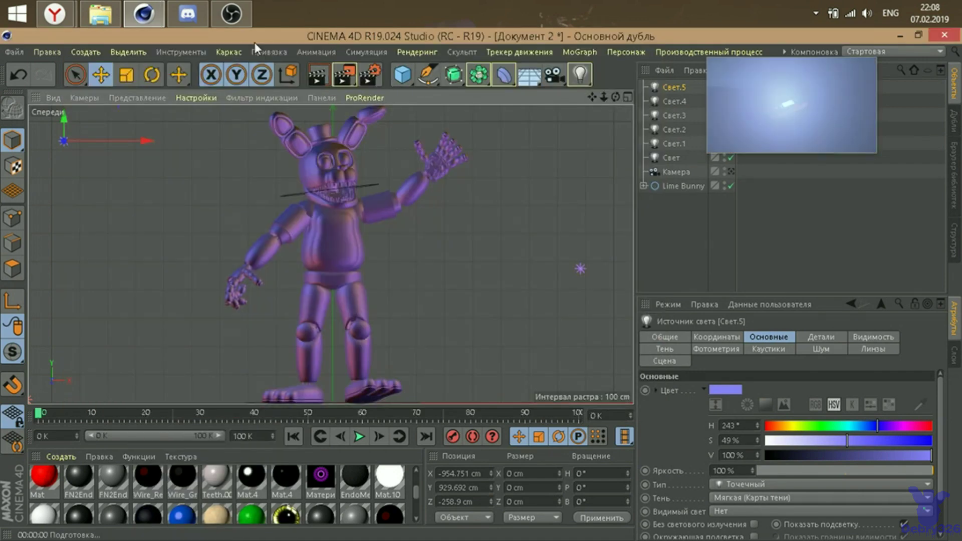
View the shared reference screenshot in the Discord chat.
left_click(189, 11)
left_click(416, 165)
left_click(832, 258)
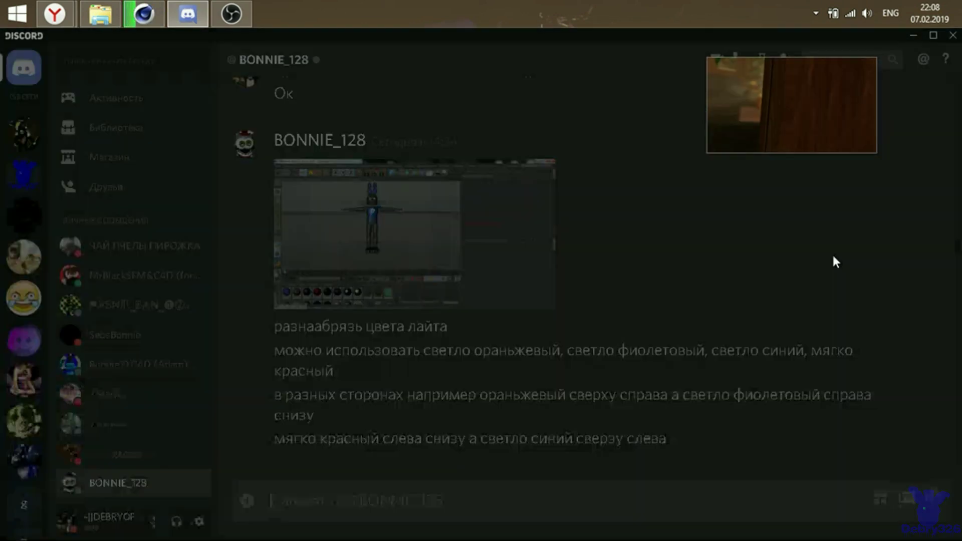
scroll(551, 211, "up", 10)
left_click(137, 3)
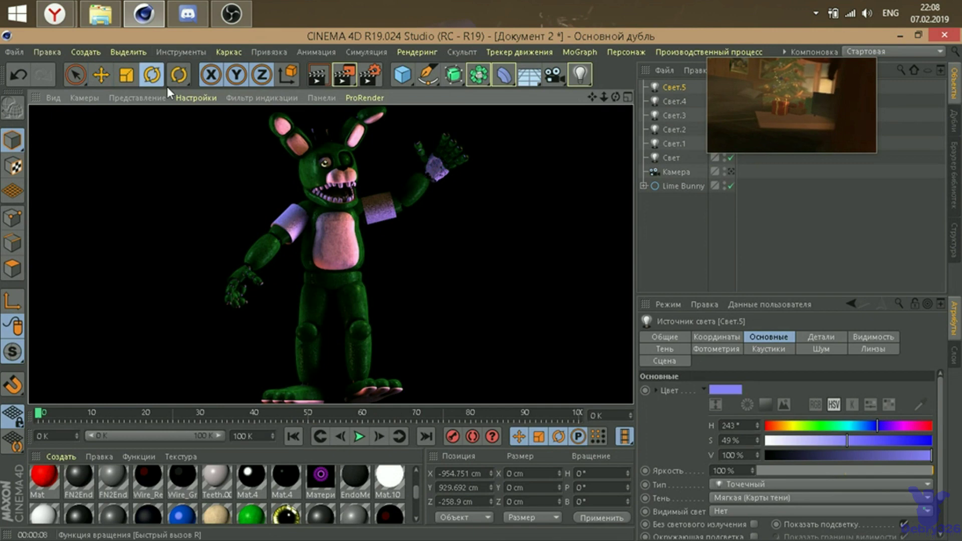
Clear the render preview and frame the whole bunny in the viewport.
left_click(591, 176)
scroll(233, 165, "up", 5)
key("n")
key("a")
scroll(245, 133, "down", 2)
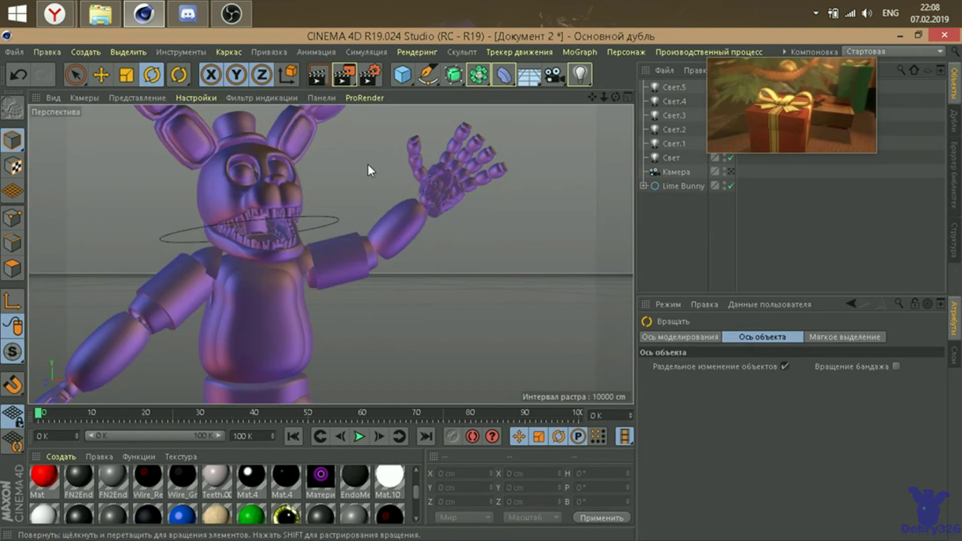
scroll(345, 142, "down", 3)
key("ctrl+z")
left_click_drag(599, 103, 424, 211)
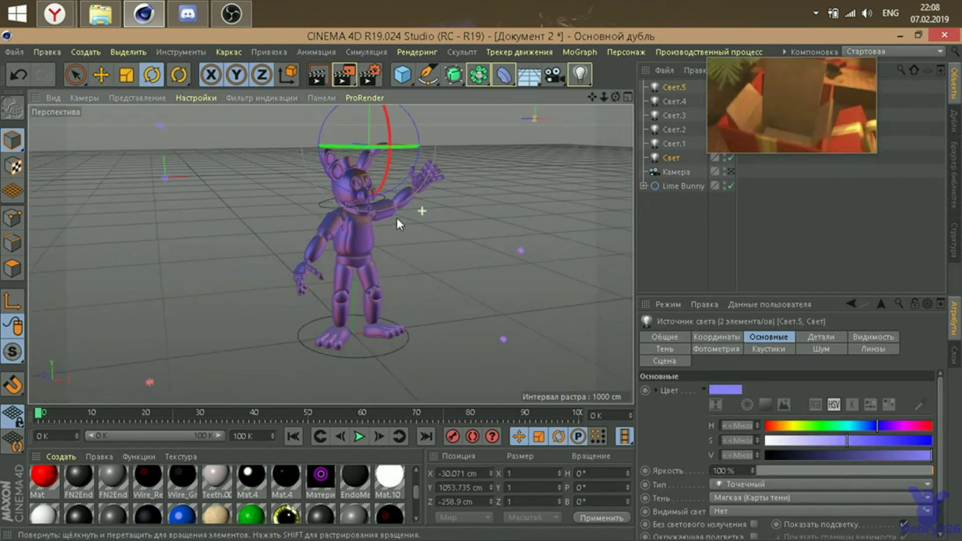
Select all six lights, switch to Front view, and dim them to 68% brightness.
left_click(673, 141, "shift")
key("e")
key("F4")
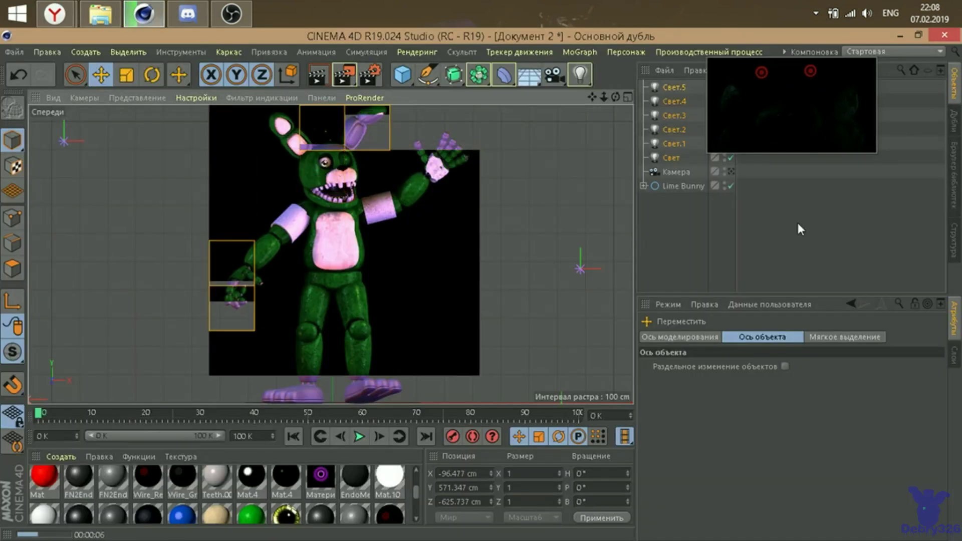
left_click(676, 153)
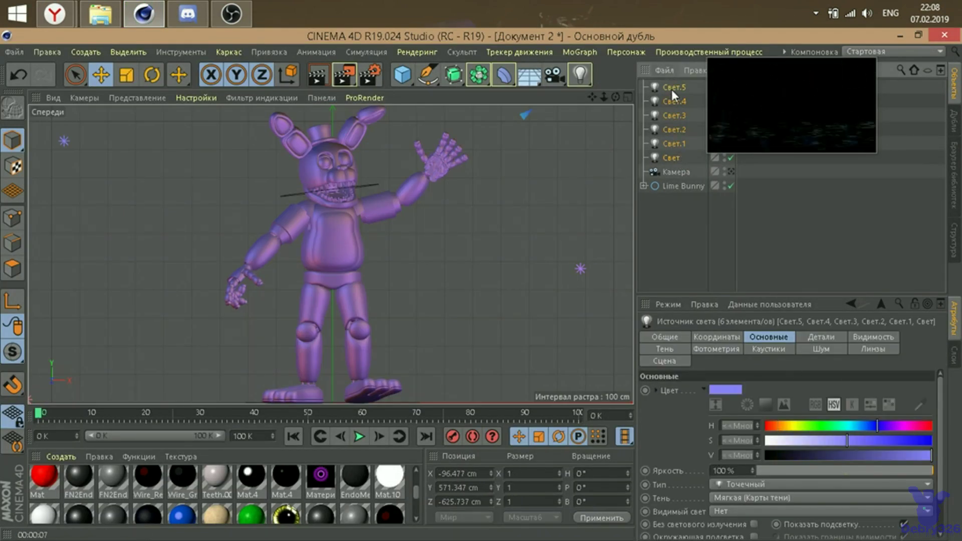
left_click(878, 472)
Open the Color Correction settings and look up the reference screenshot in Discord.
left_click(381, 74)
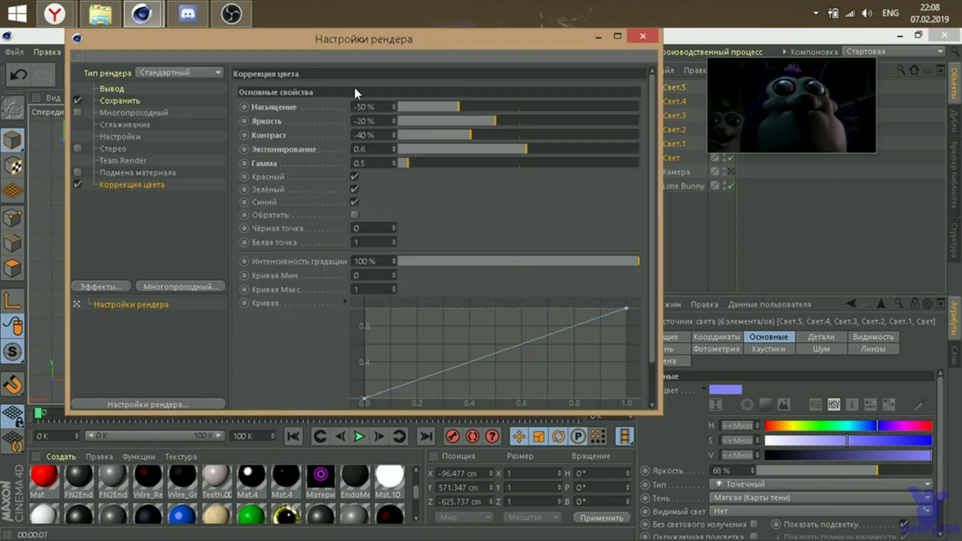
left_click(202, 8)
left_click(118, 482)
scroll(386, 308, "down", 5)
scroll(385, 308, "down", 5)
scroll(388, 271, "down", 3)
left_click(389, 190)
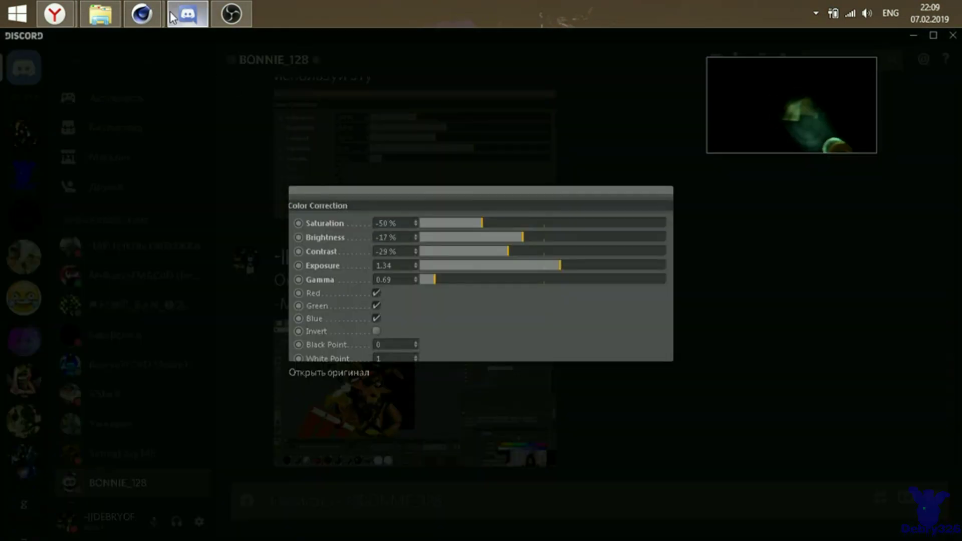
left_click(142, 14)
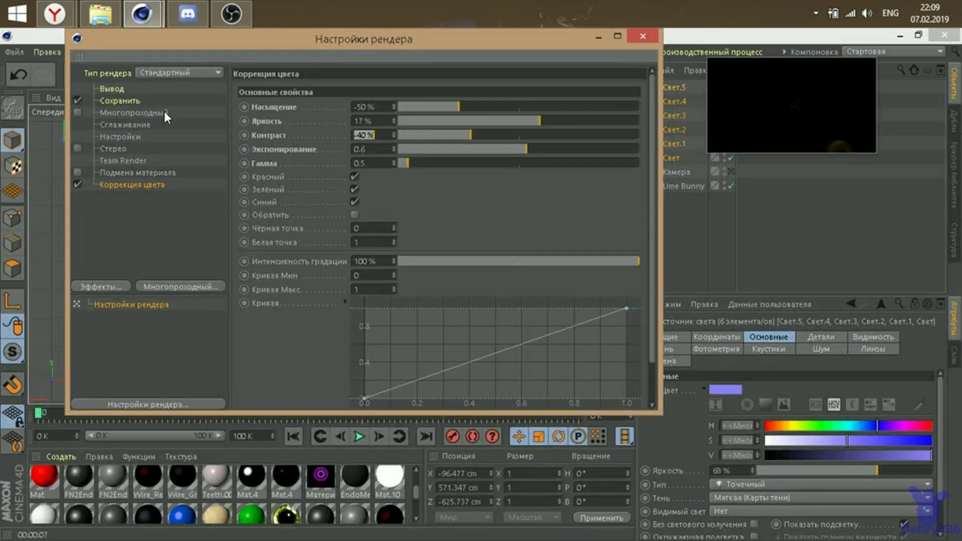
Enter contrast -29%, brightness -17%, exposure 1.34 and gamma 0.69, then close render settings.
type("29")
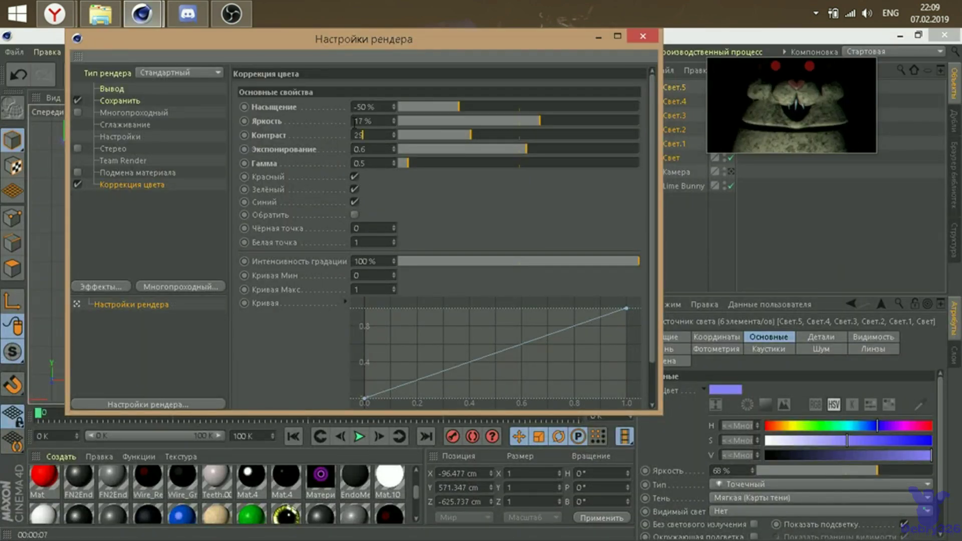
type("-")
key("Tab")
key("Tab")
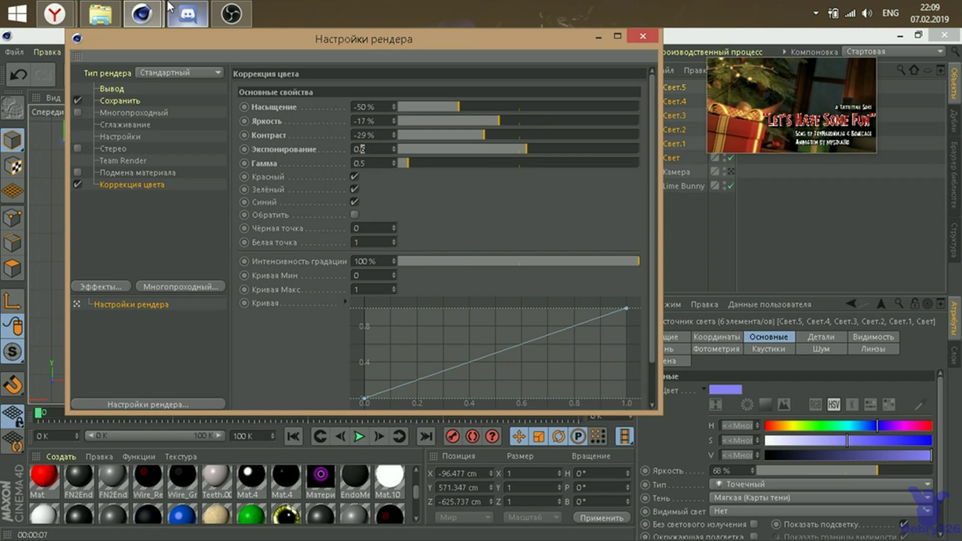
type("1.34")
key("Tab")
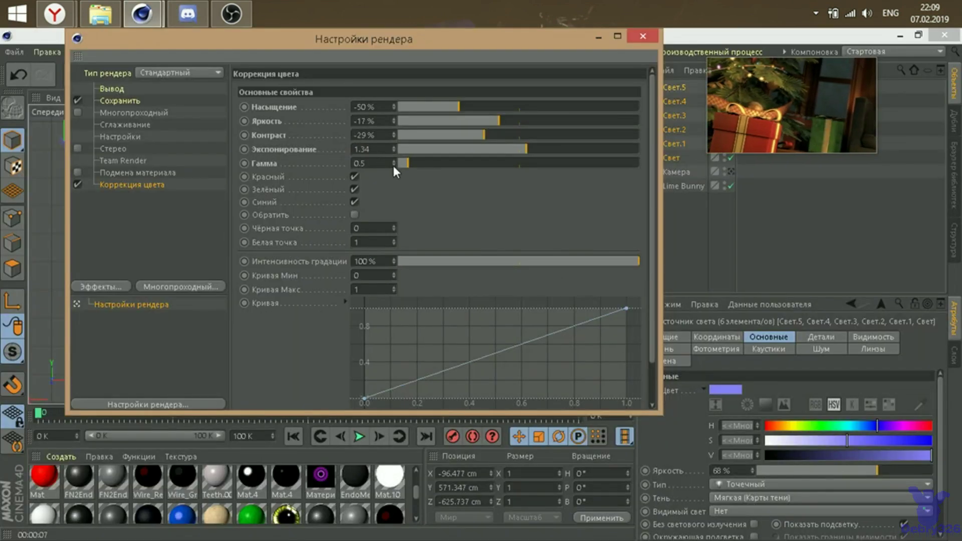
type("0.69")
key("Tab")
left_click(643, 36)
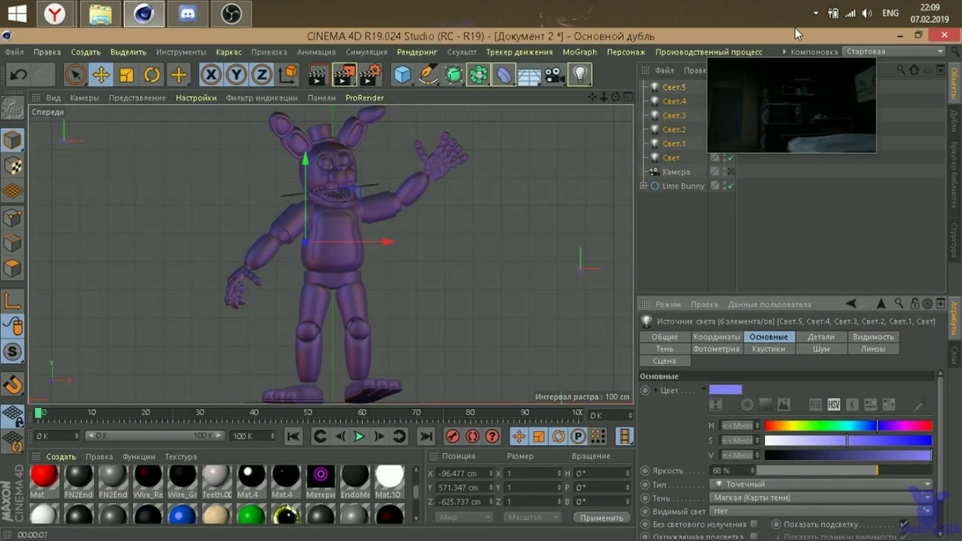
key("alt+Tab")
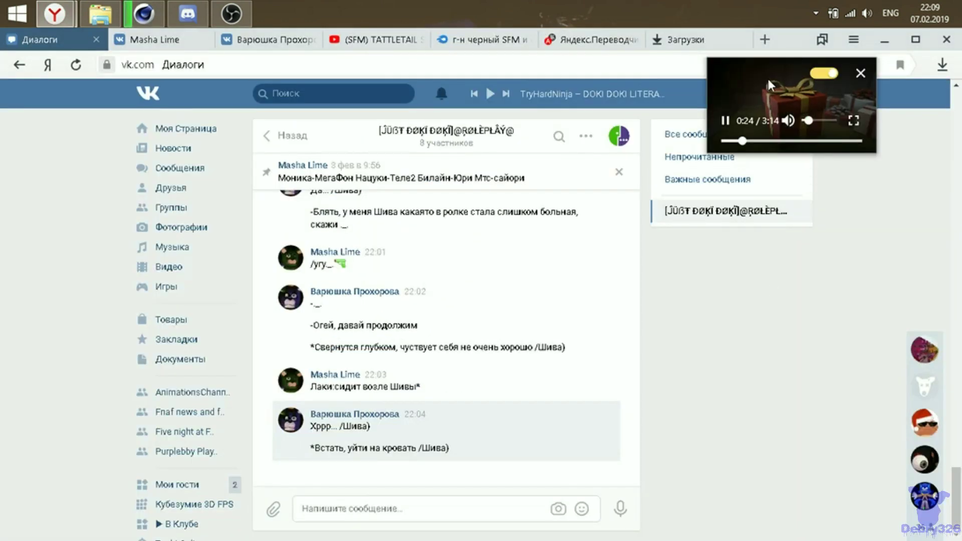
left_click_drag(769, 85, 759, 200)
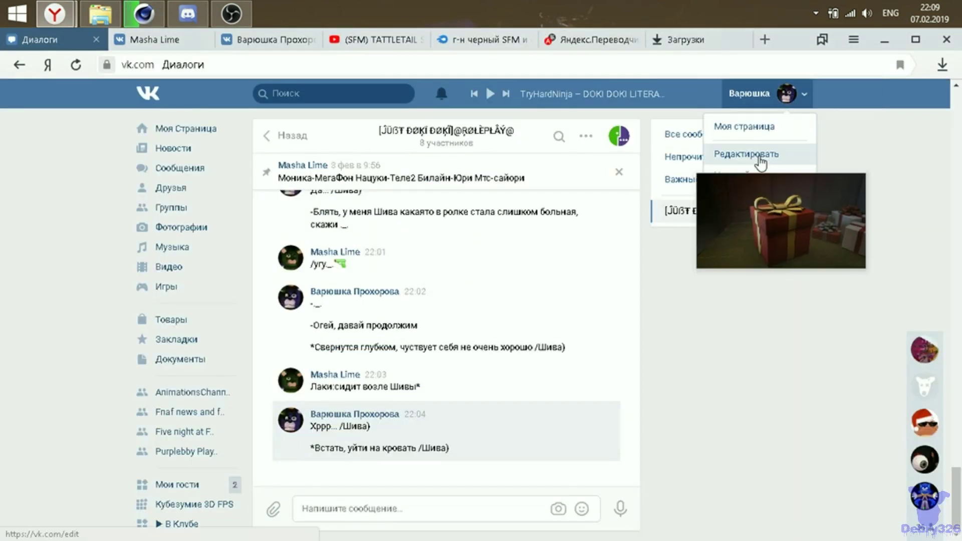
left_click(144, 13)
middle_click(431, 276)
middle_click(133, 139)
left_click(333, 199)
key("n")
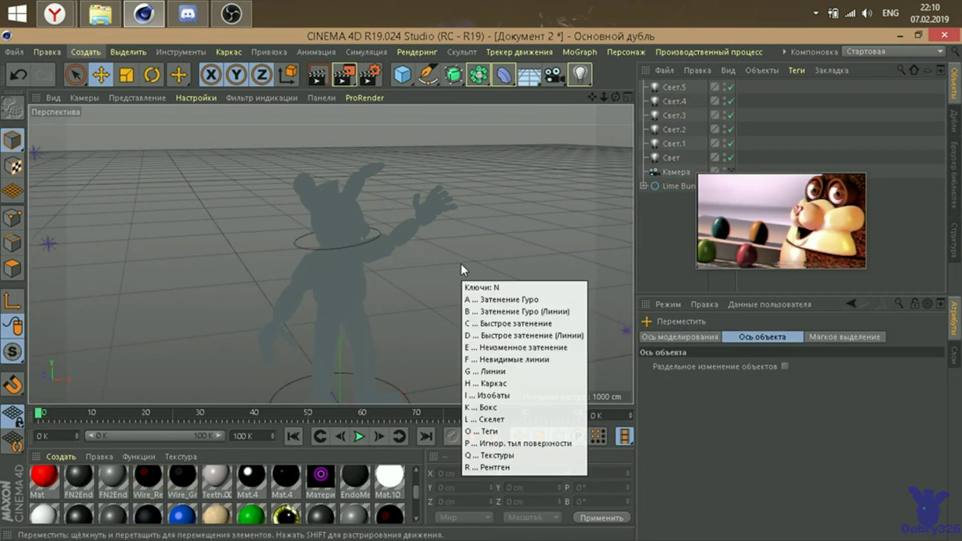
Show the bunny textured in Front view with the Rotate tool active.
key("a")
scroll(221, 203, "up", 2)
scroll(221, 204, "up", 4)
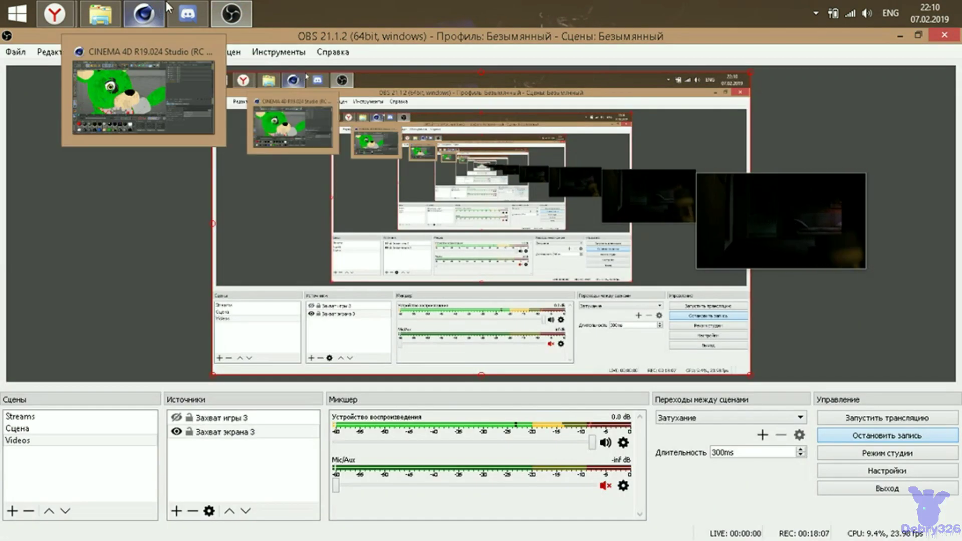
scroll(305, 229, "up", 3)
key("r")
left_click(228, 149)
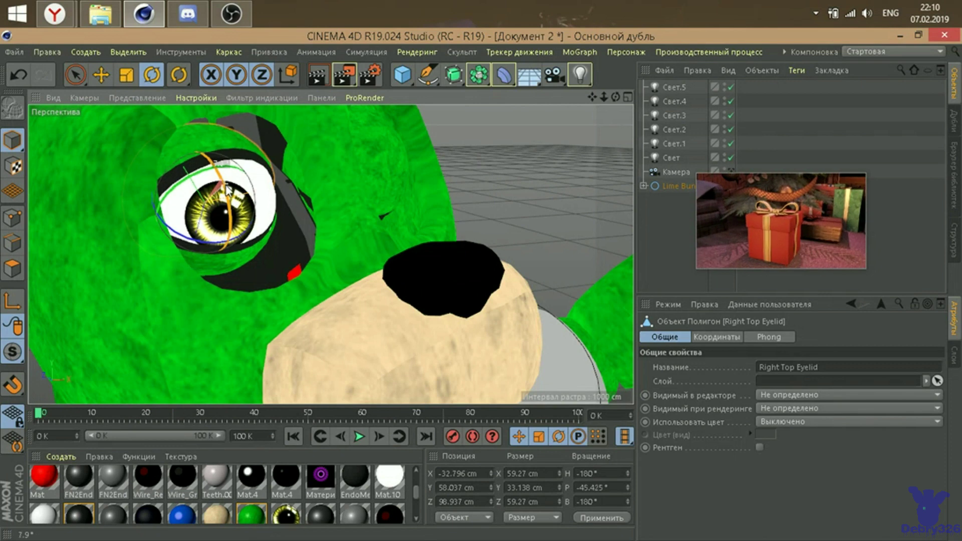
key("F4")
key("n")
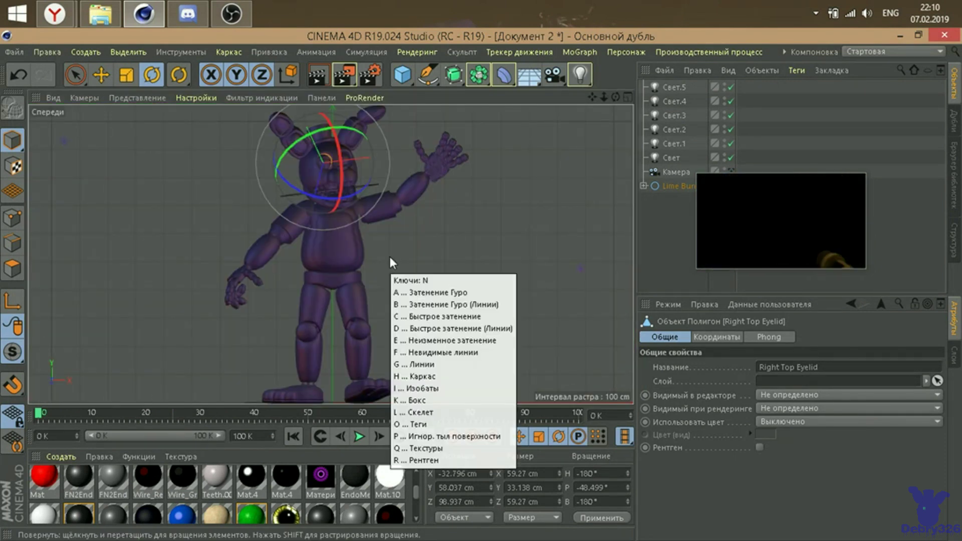
key("a")
key("n")
key("c")
key("n")
key("a")
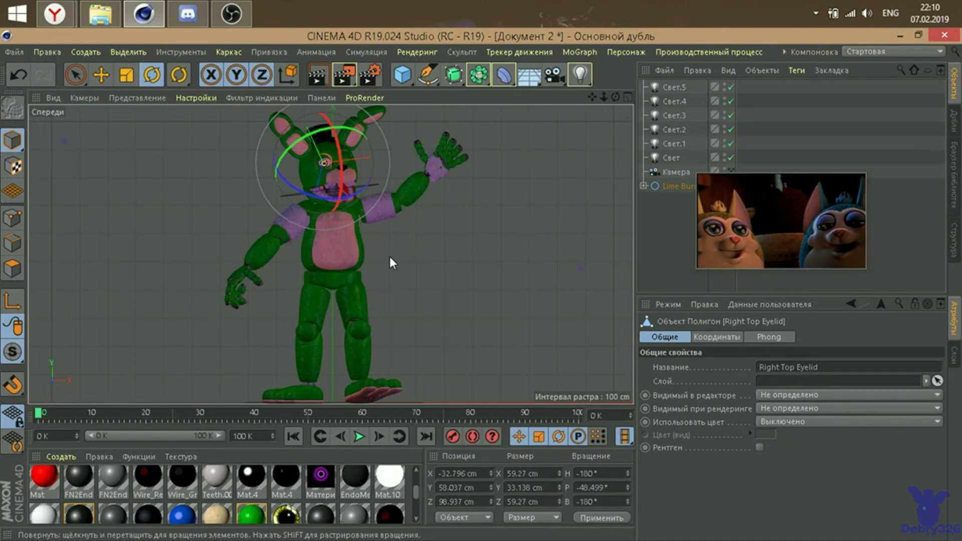
Select the right top eyelid and raised hand, then rotate the forearm at the elbow.
left_click(179, 105)
left_click(326, 163)
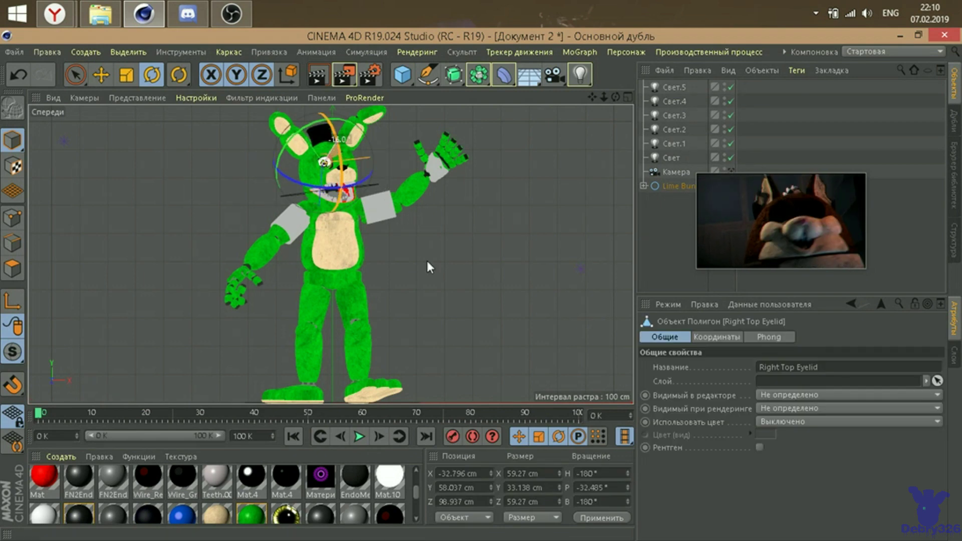
left_click(427, 260)
left_click(467, 153)
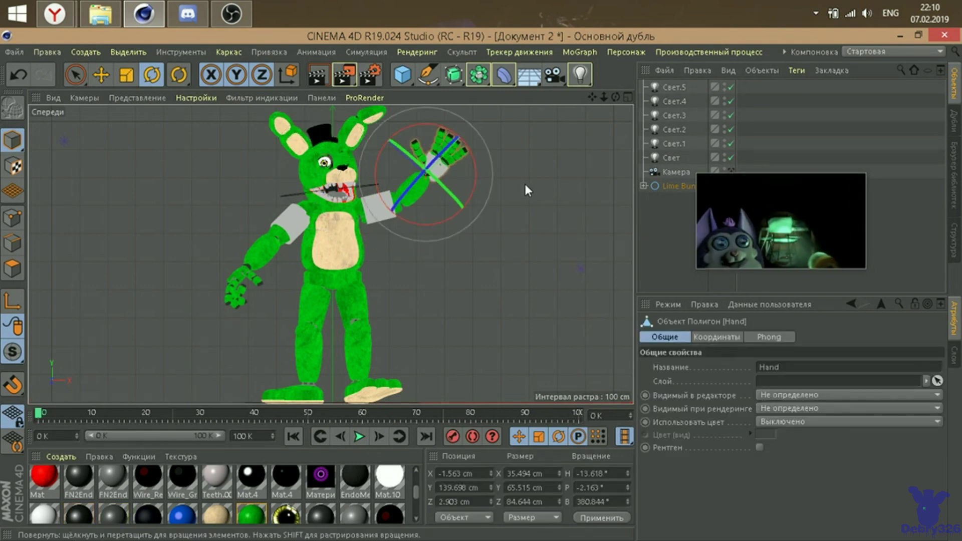
left_click(290, 230)
left_click_drag(287, 223, 229, 279)
Rotate the foot into place below the knee and clear the selection.
left_click(363, 363)
left_click(369, 396)
left_click_drag(407, 340, 374, 344)
left_click(350, 210)
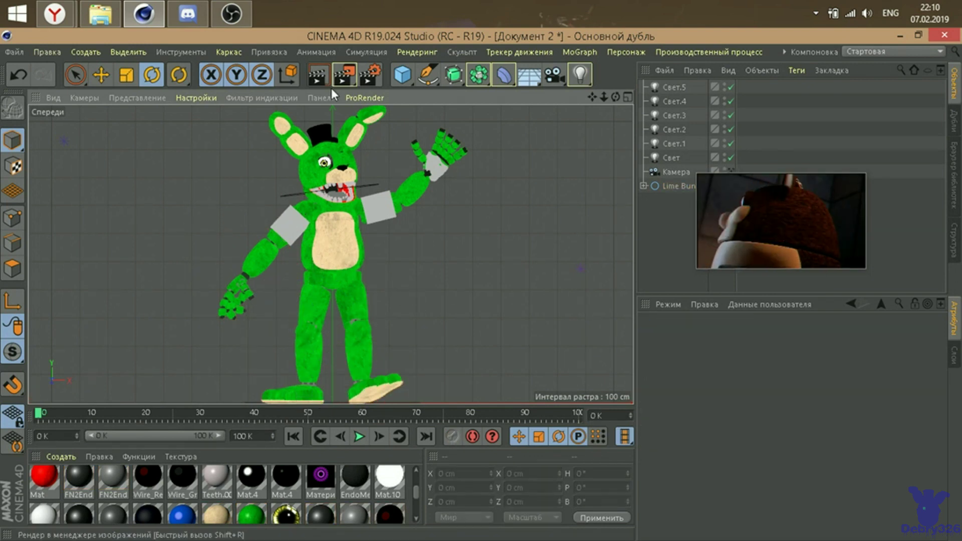
left_click(188, 13)
Dim all six lights to 39% and run a Ctrl+R viewport test render.
key("Escape")
left_click(144, 13)
left_click(316, 75)
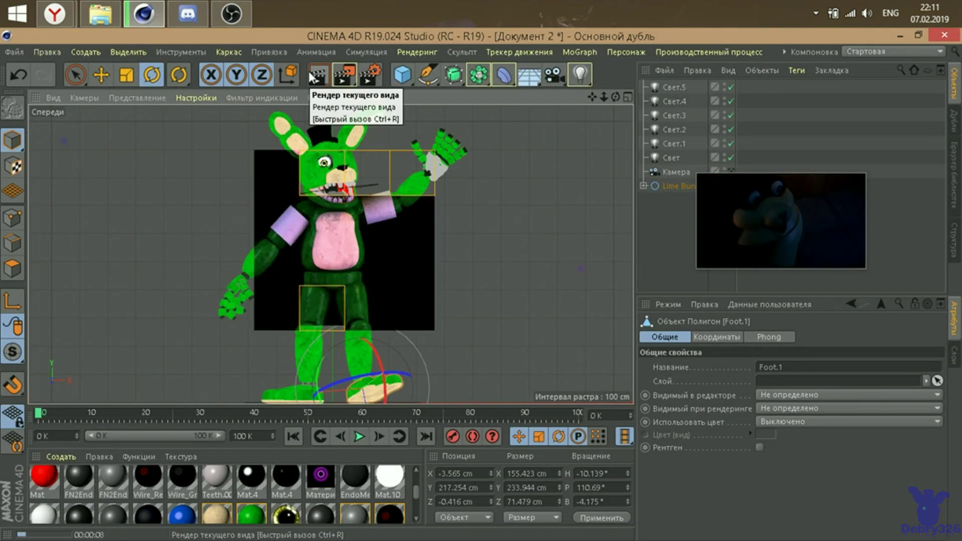
left_click(686, 156)
left_click(667, 88, "shift")
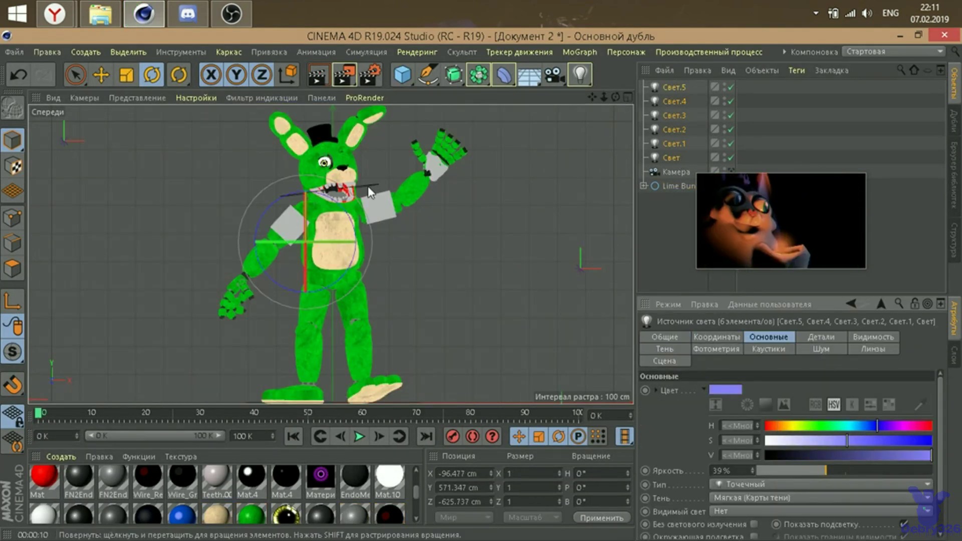
key("ctrl+r")
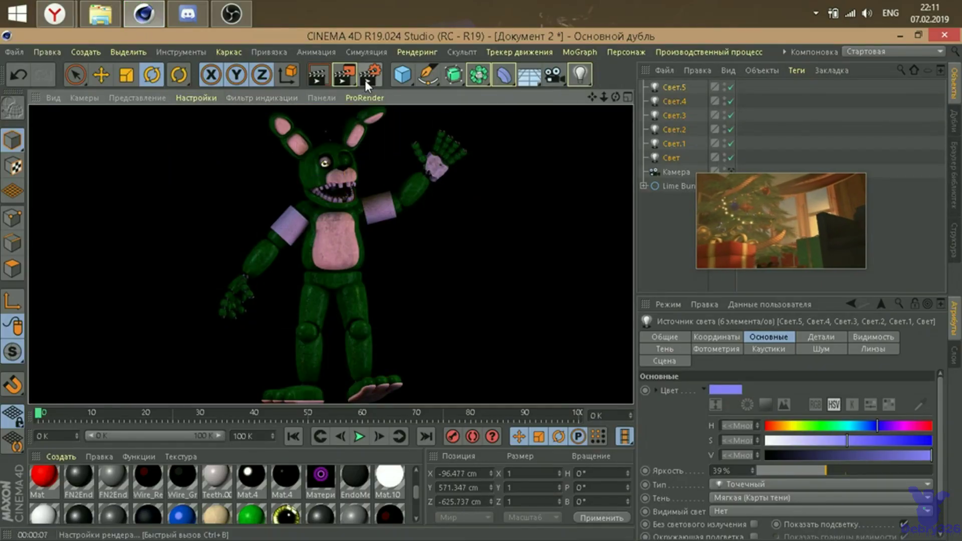
left_click(361, 76)
Restore colour correction to brightness -20%, contrast -40%, exposure 0.6 and gamma 0.5.
right_click(132, 210)
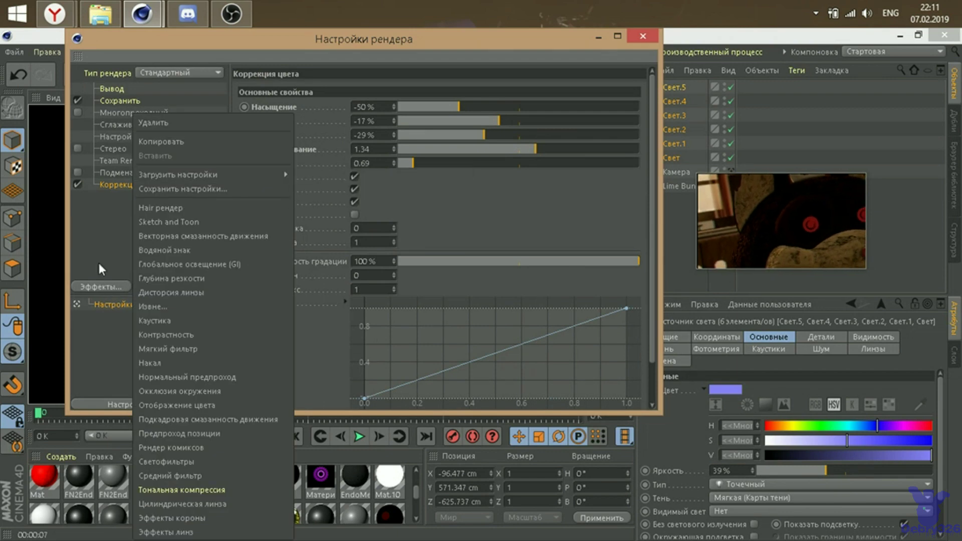
left_click(284, 187)
key("Escape")
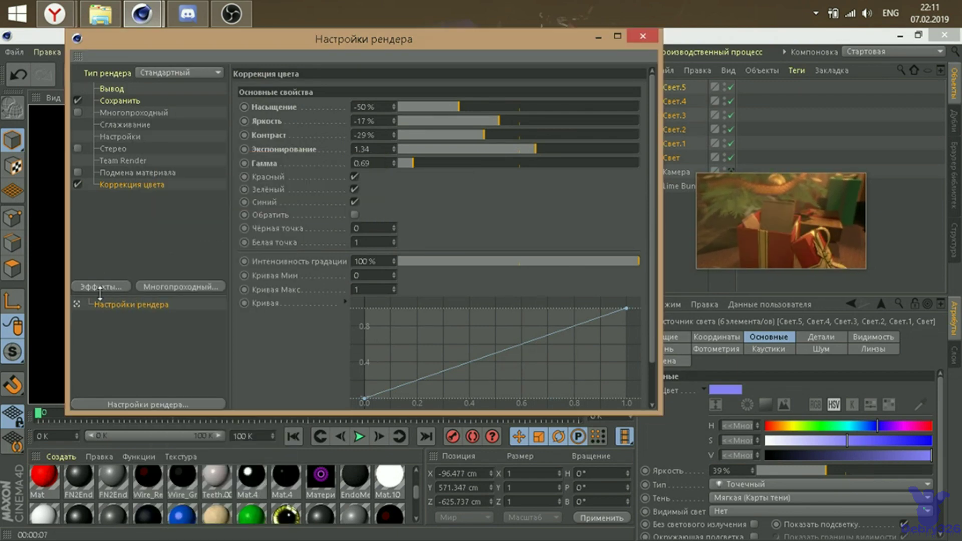
left_click(100, 288)
left_click(351, 188)
left_click(100, 288)
left_click(351, 173)
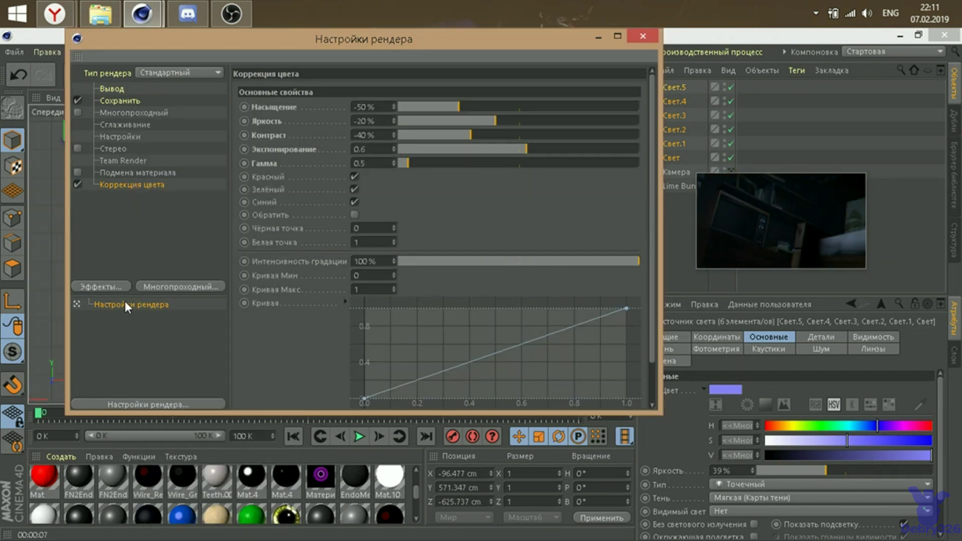
left_click(643, 36)
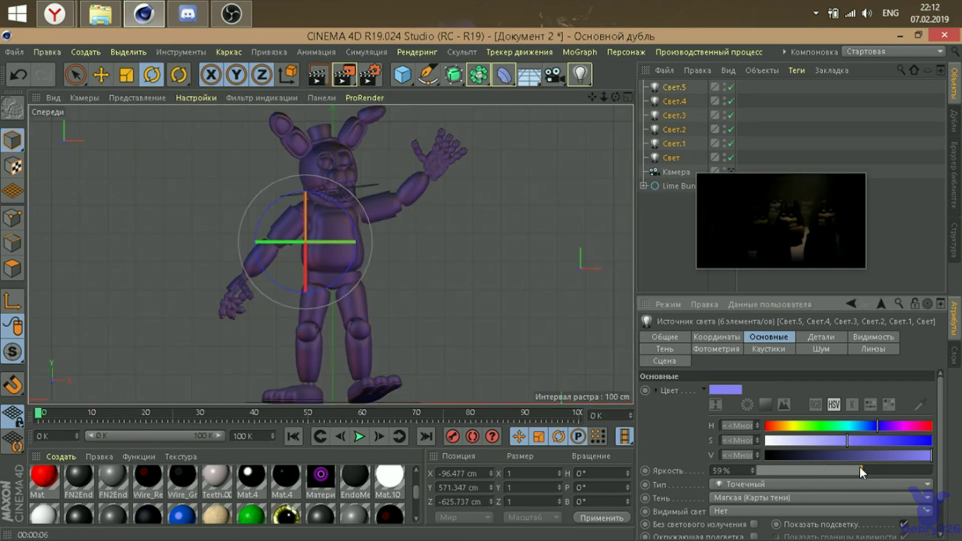
Browse profile photos in the browser, then raise the light brightness from 59% to 79%.
left_click(55, 14)
left_click(532, 433)
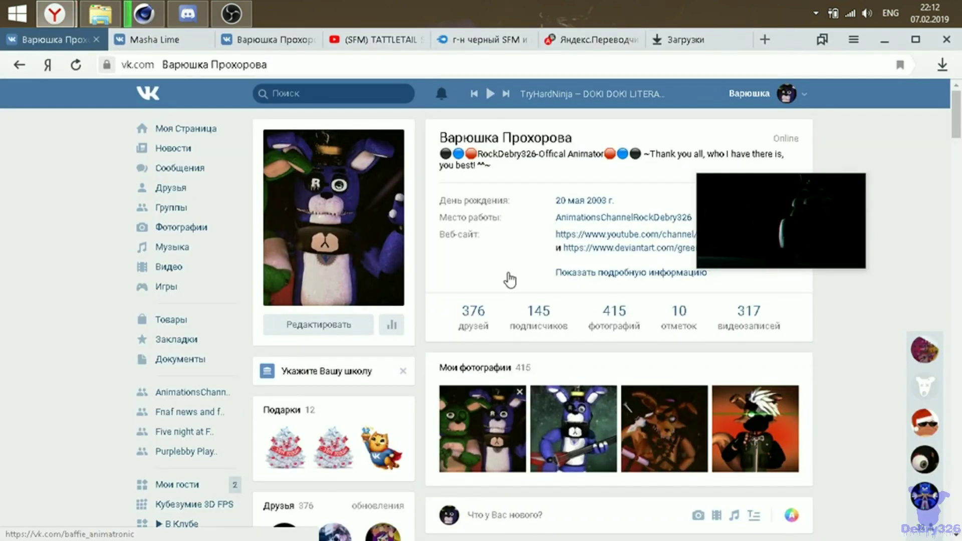
left_click(541, 265)
left_click(575, 281)
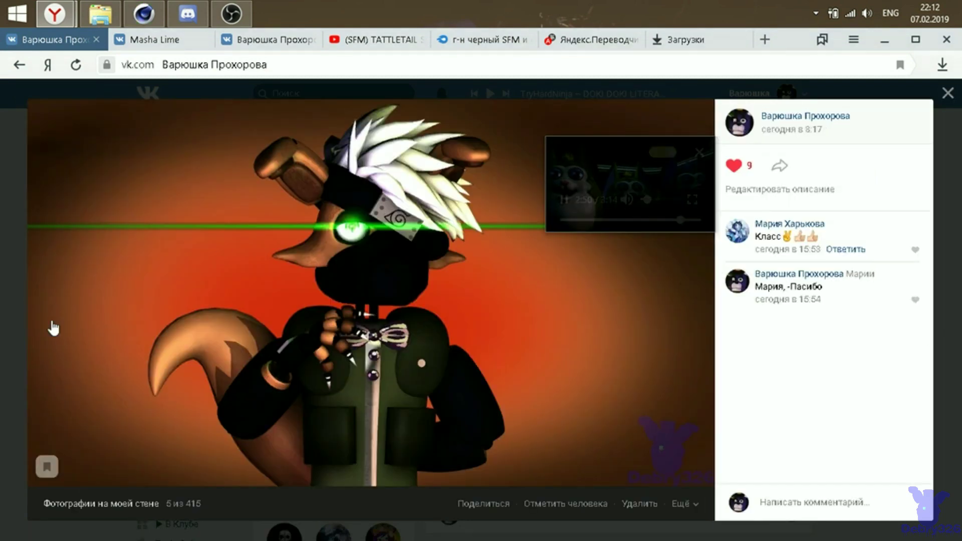
left_click(40, 281)
key("alt+Tab")
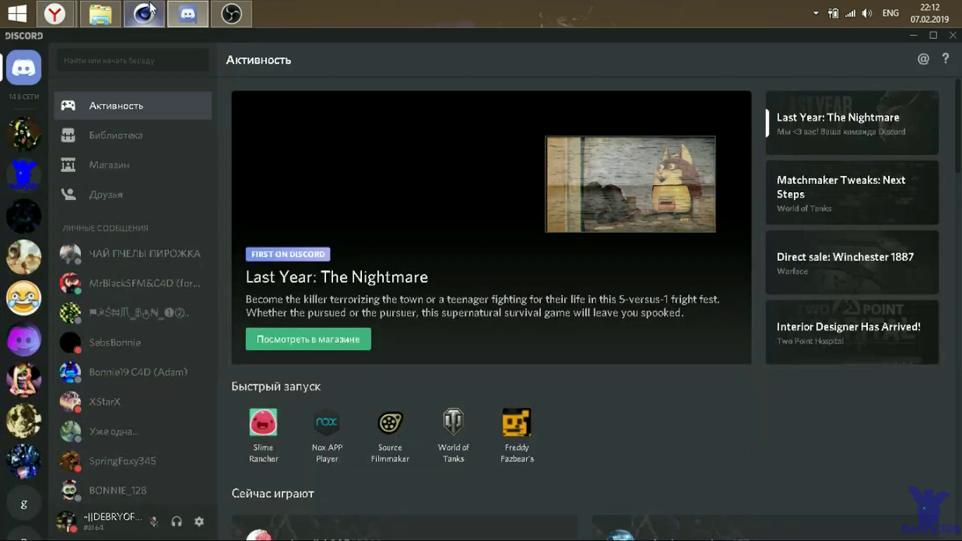
left_click_drag(690, 292, 897, 482)
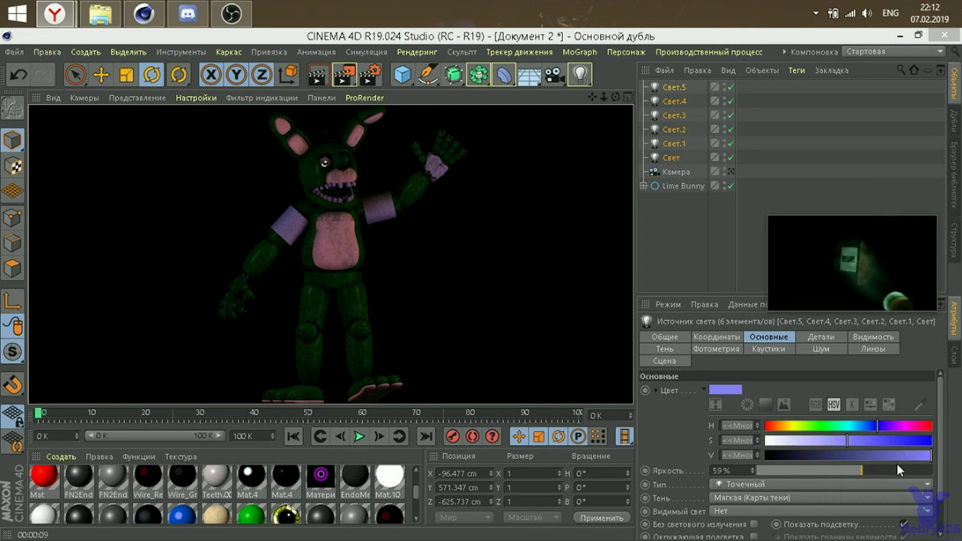
left_click(897, 471)
Play the DOKI DOKI LITERATURE CLUB video in a pop-out window, then render to Picture Viewer.
mouse_move(53, 14)
left_click(104, 76)
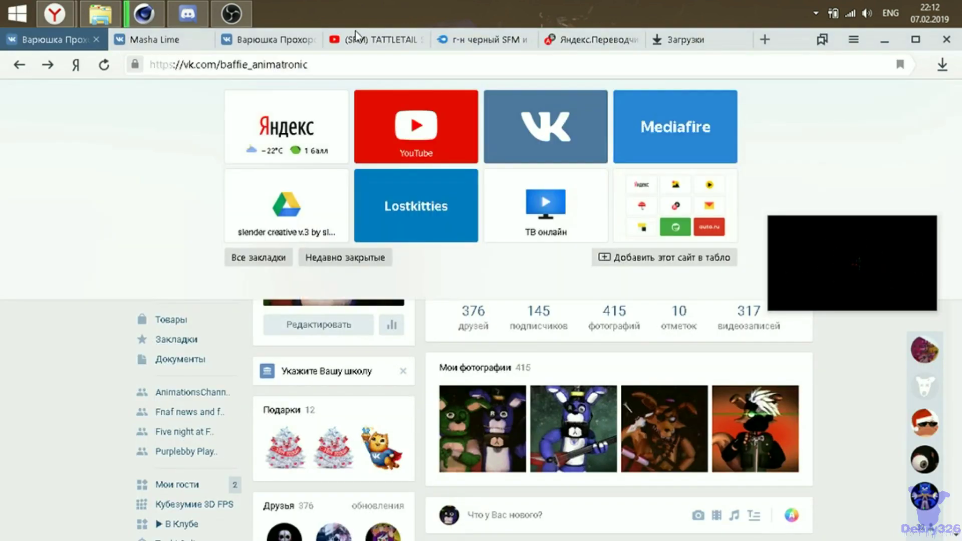
left_click(360, 40)
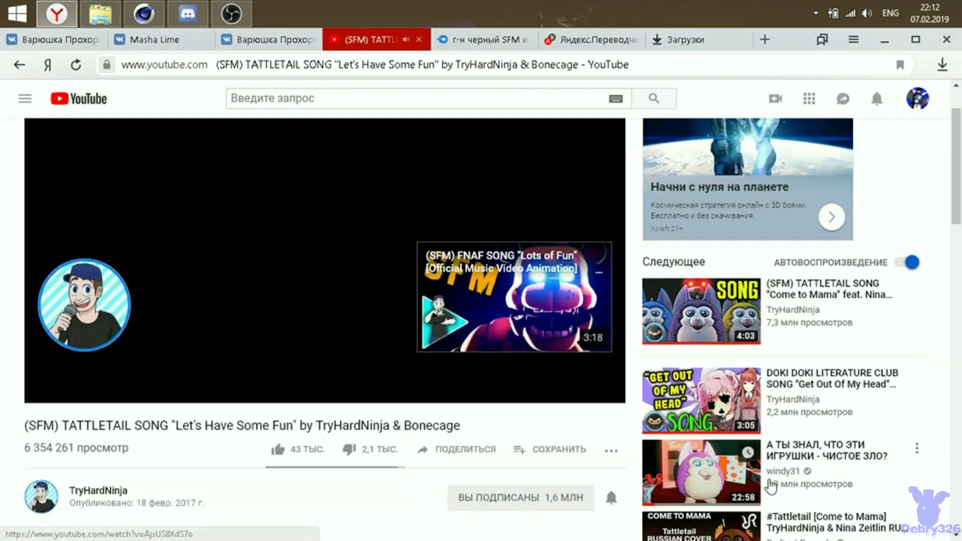
left_click(767, 386)
left_click(323, 152)
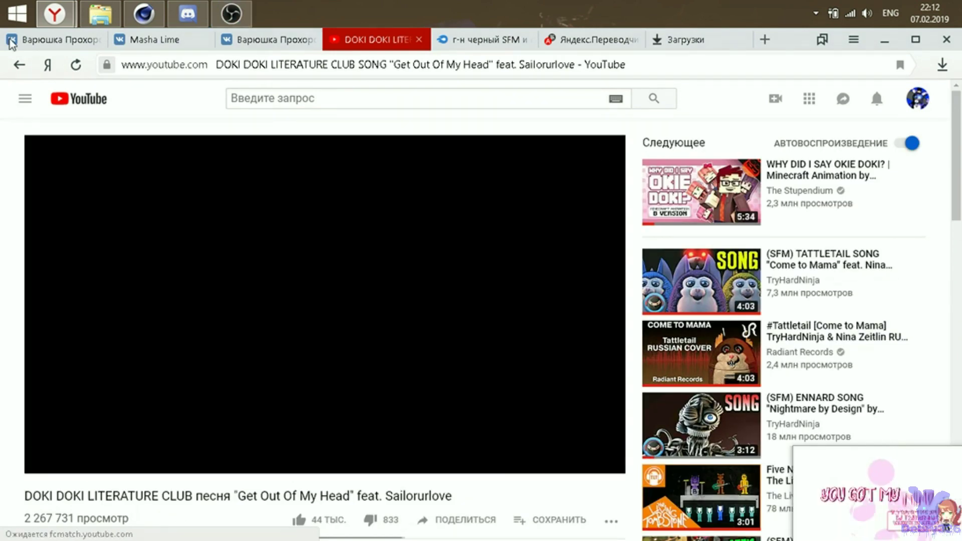
left_click(144, 14)
left_click(343, 77)
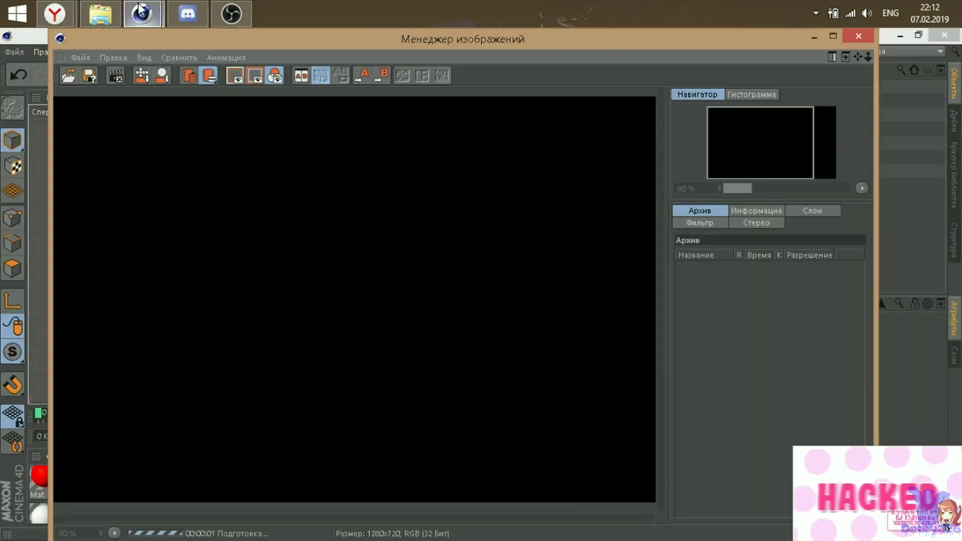
Launch MediBang Paint Pro, close its cloud window, and bring up the bunny render's save settings.
left_click(100, 13)
left_click(850, 291)
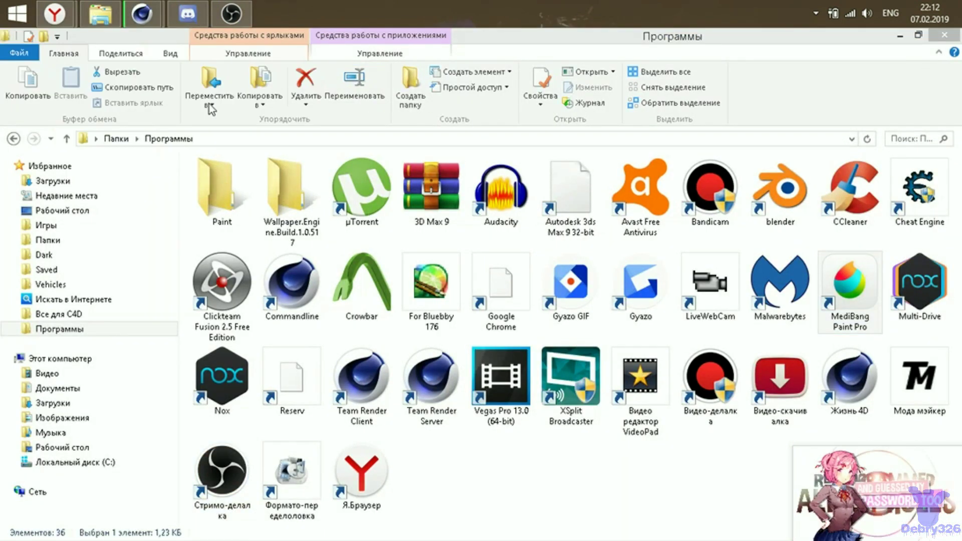
left_click(249, 92)
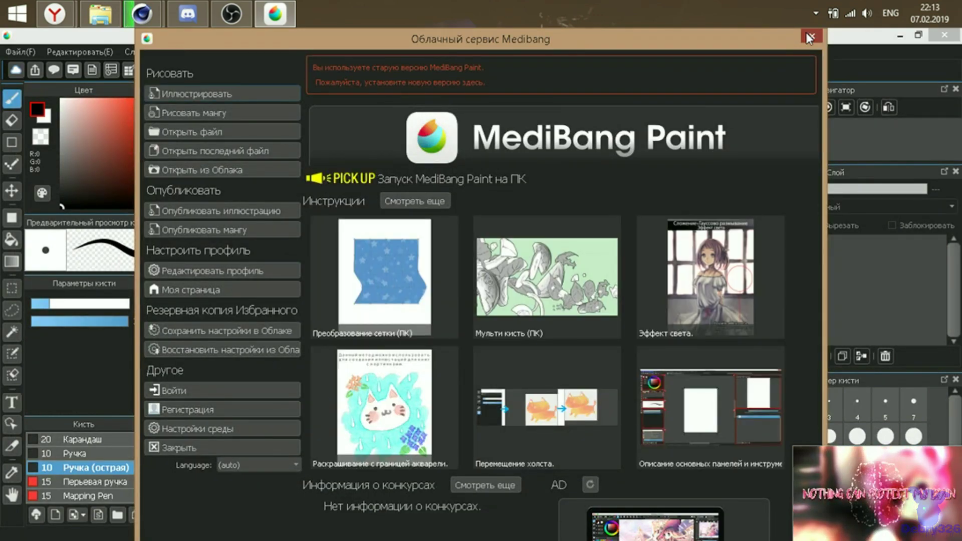
left_click(808, 34)
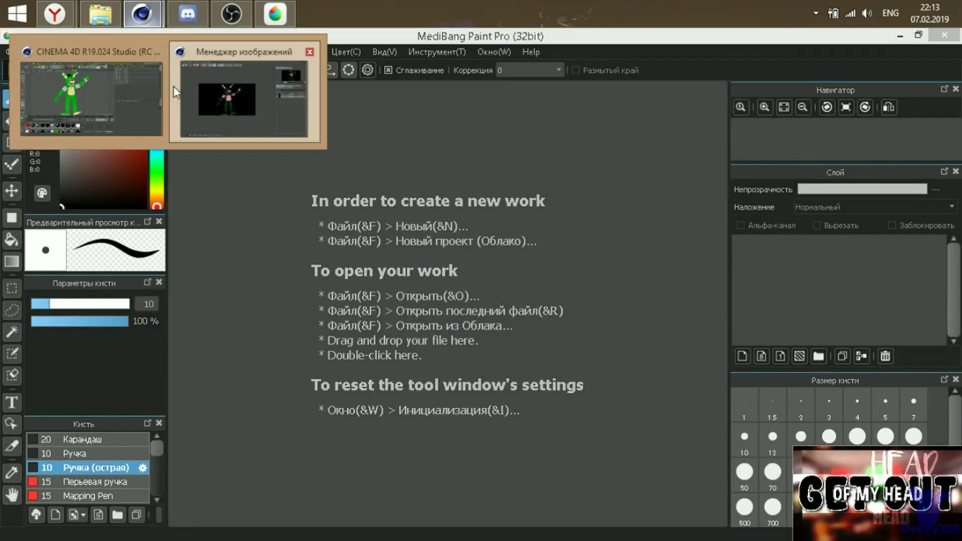
left_click(180, 88)
left_click(90, 78)
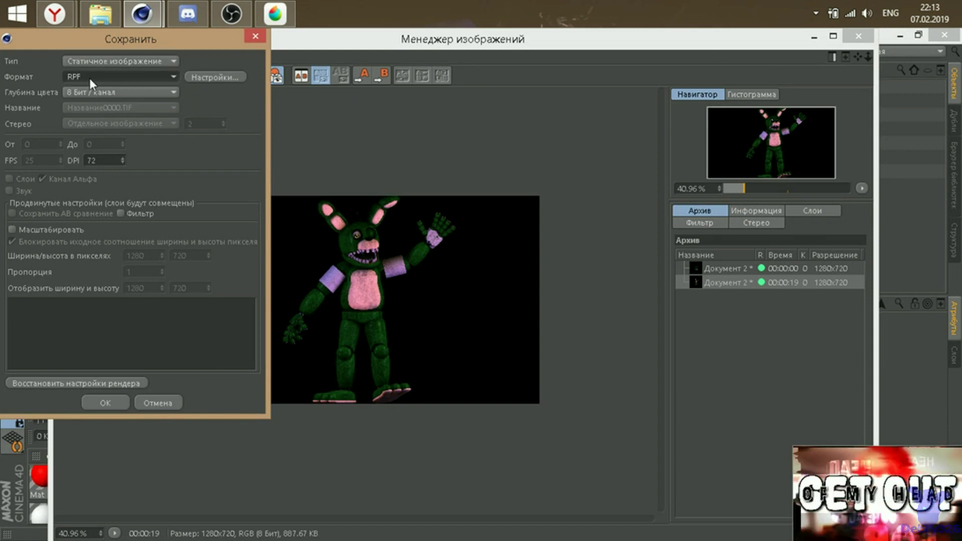
Confirm the save settings and browse to the Поделки в C4d folder.
left_click(105, 401)
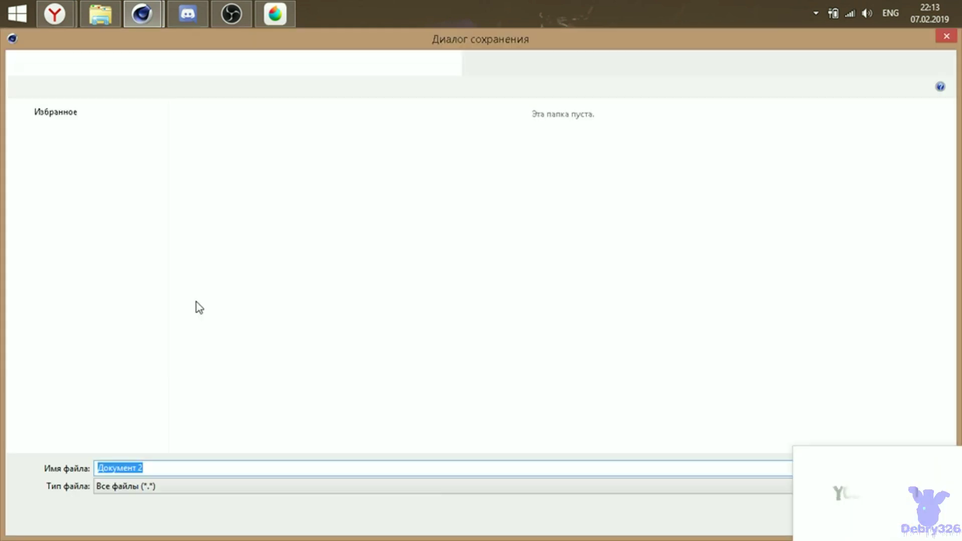
key("super+space")
type("Ki")
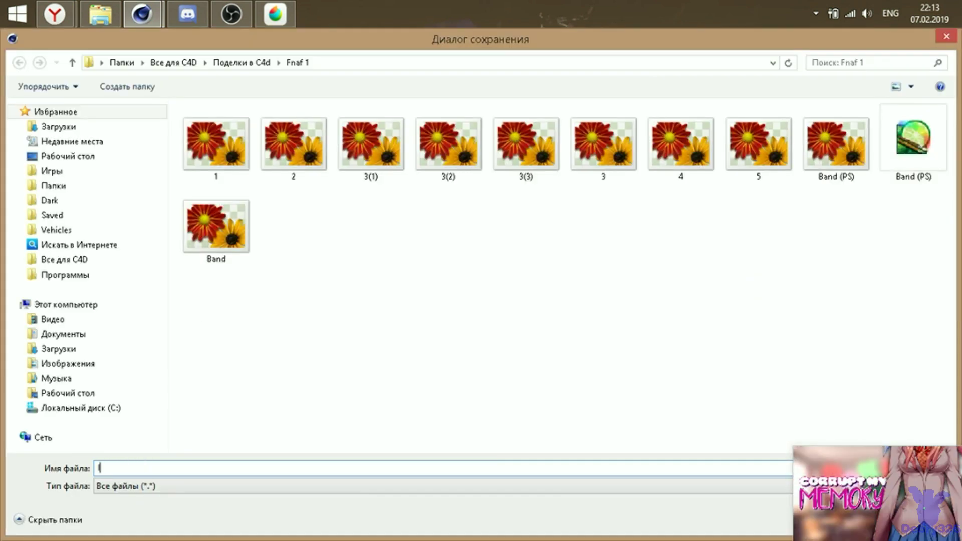
left_click(224, 65)
scroll(317, 158, "down", 10)
left_click(516, 130)
scroll(351, 175, "up", 3)
Save the render as 'Lime Bunny' in the Для когото folder.
key("w")
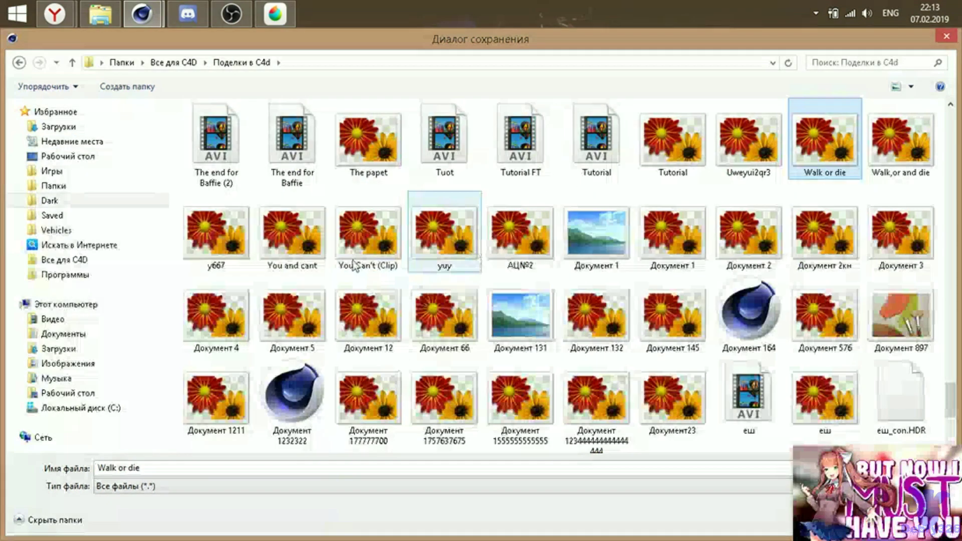
scroll(552, 242, "up", 15)
scroll(552, 243, "up", 10)
double_click(625, 247)
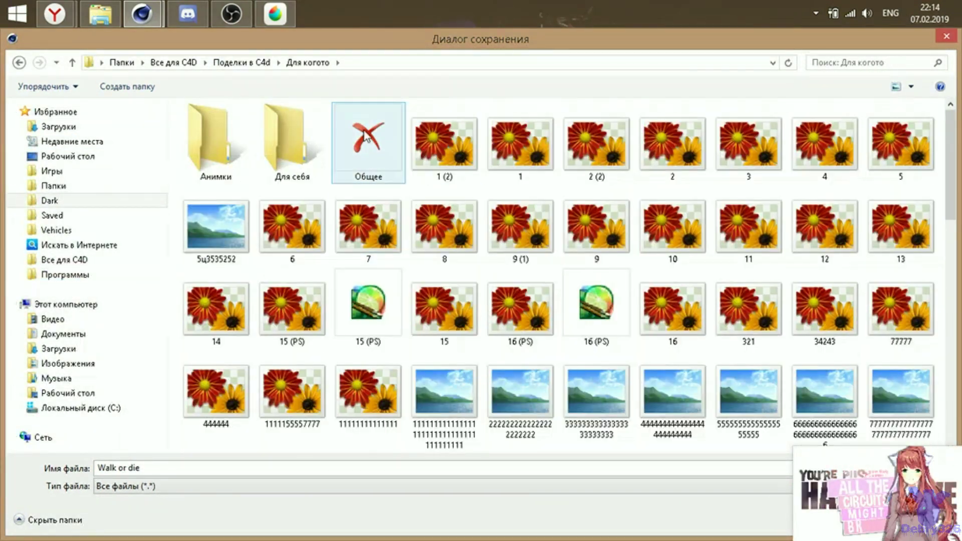
triple_click(204, 468)
type("Liem")
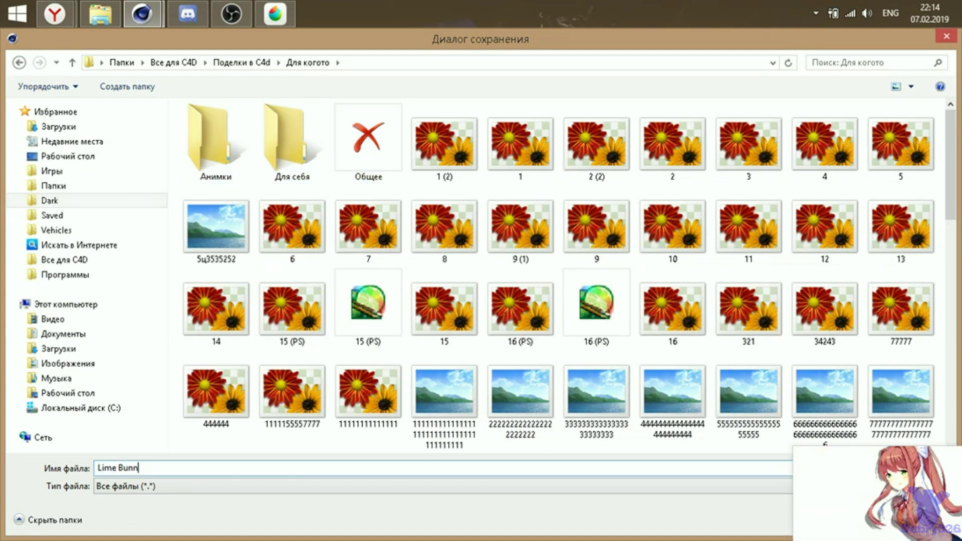
key("Return")
Start opening an image file in MediBang Paint Pro.
left_click(275, 14)
left_click(20, 51)
left_click(102, 147)
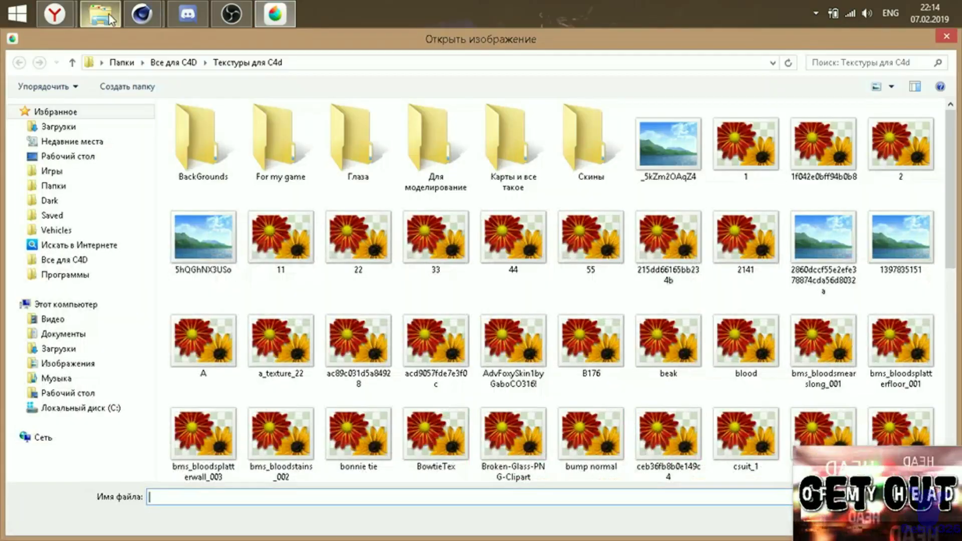
Cycle through Discord and the two VK profile tabs, reloading the VK page.
left_click(188, 14)
left_click(54, 14)
left_click(65, 40)
left_click(146, 39)
key("Home")
Close the extra VK profile tab and return to the main VK profile page.
left_click(75, 64)
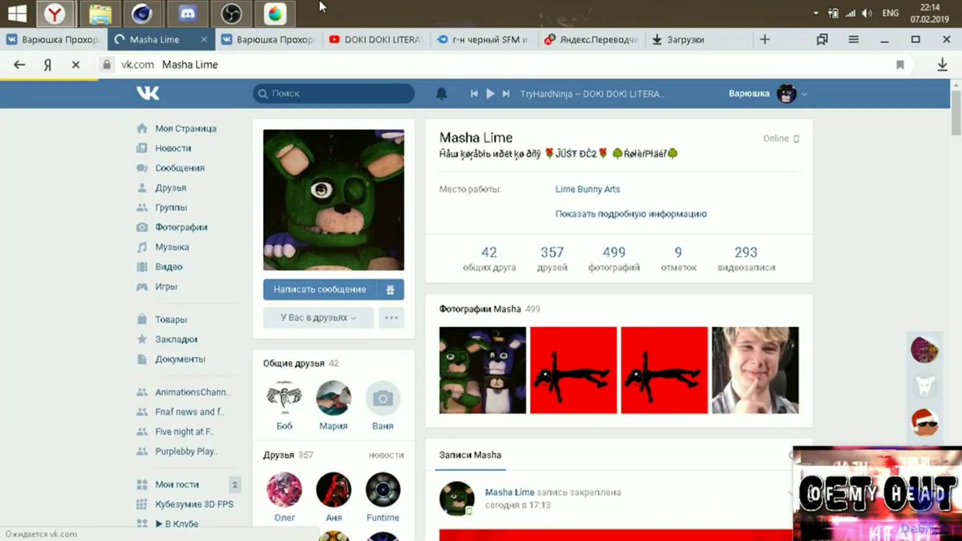
left_click(266, 8)
key("alt+Tab")
left_click(787, 94)
left_click(270, 40)
left_click(311, 39)
left_click(203, 39)
left_click(60, 40)
left_click(274, 14)
left_click(409, 206)
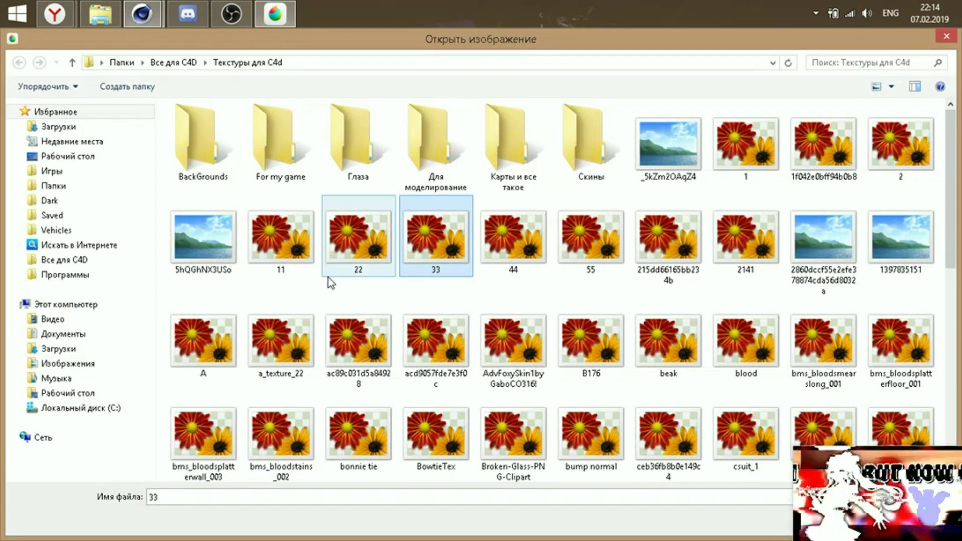
Browse the Open Image dialog to Все для C4D > Поделки в C4d.
left_click(75, 261)
double_click(226, 158)
key("w")
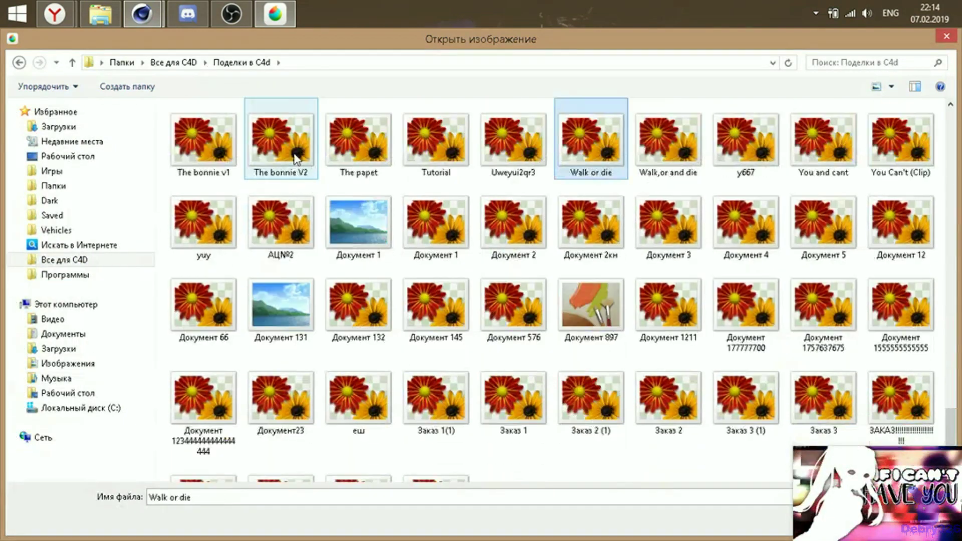
scroll(581, 225, "up", 10)
scroll(667, 279, "up", 5)
key("Right")
key("w")
key("w")
key("w")
scroll(601, 301, "up", 10)
scroll(688, 247, "up", 5)
Open Lime Bunny.png from the Для когото folder.
double_click(688, 248)
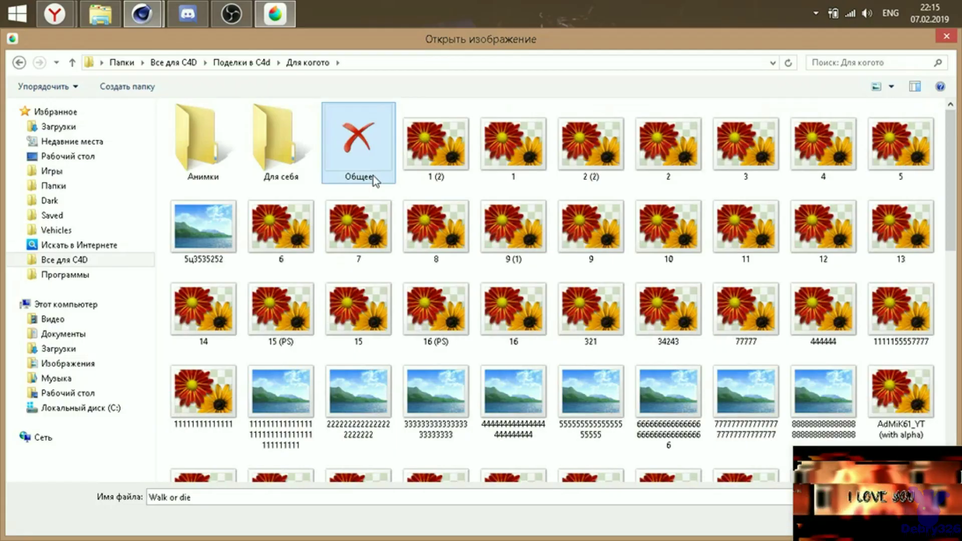
key("j")
scroll(326, 300, "down", 10)
double_click(277, 424)
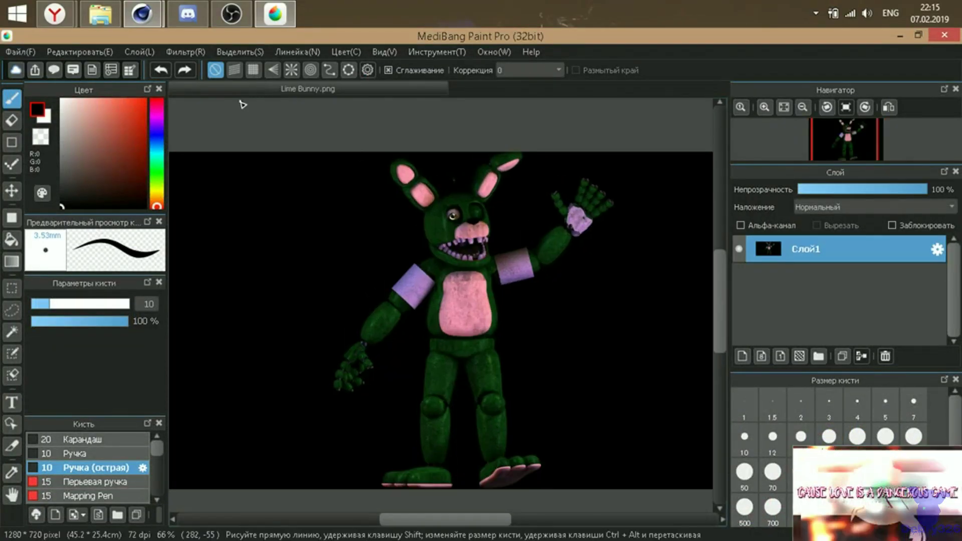
Apply the Chromatic Aberration filter with X offset 2 and Y offset 1.
left_click(288, 52)
left_click(226, 129)
mouse_move(503, 273)
left_mouse_down()
mouse_move(577, 278)
mouse_move(558, 295)
left_mouse_up()
left_click(567, 299)
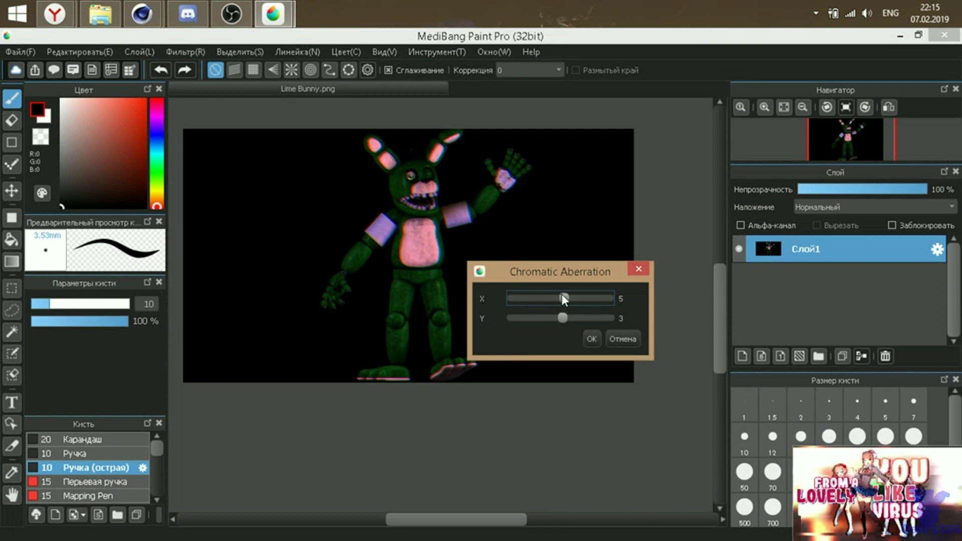
left_click(563, 317)
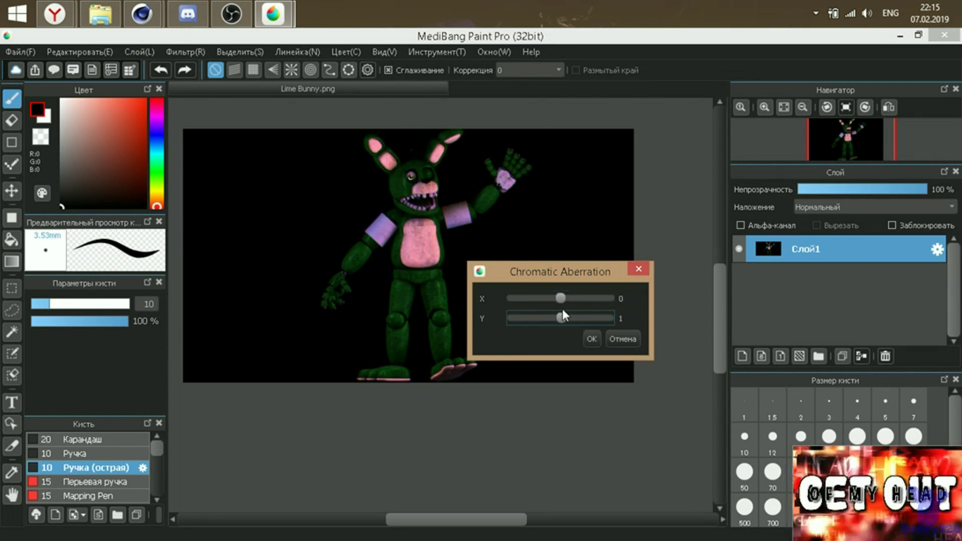
left_click(558, 301)
left_click(591, 339)
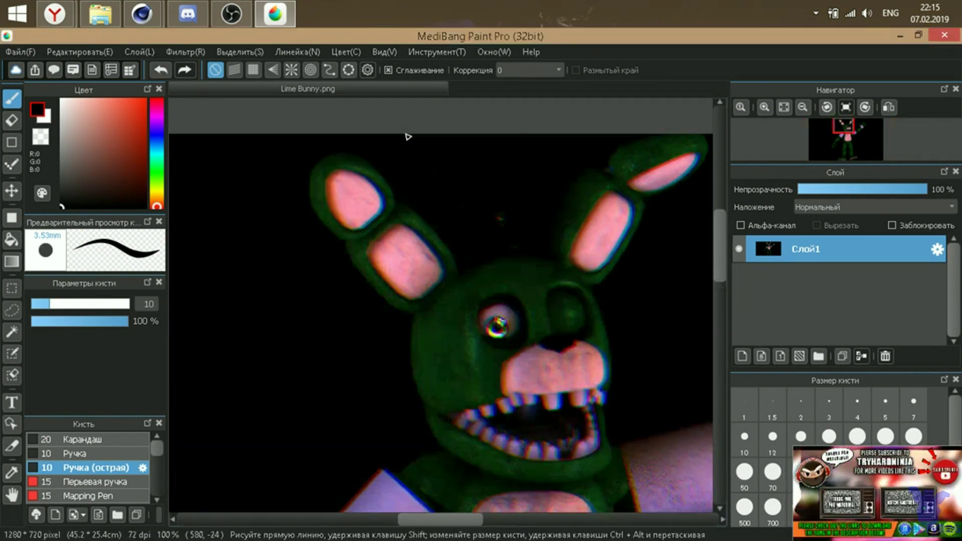
scroll(408, 136, "down", 3)
scroll(441, 301, "up", 2)
left_click(20, 52)
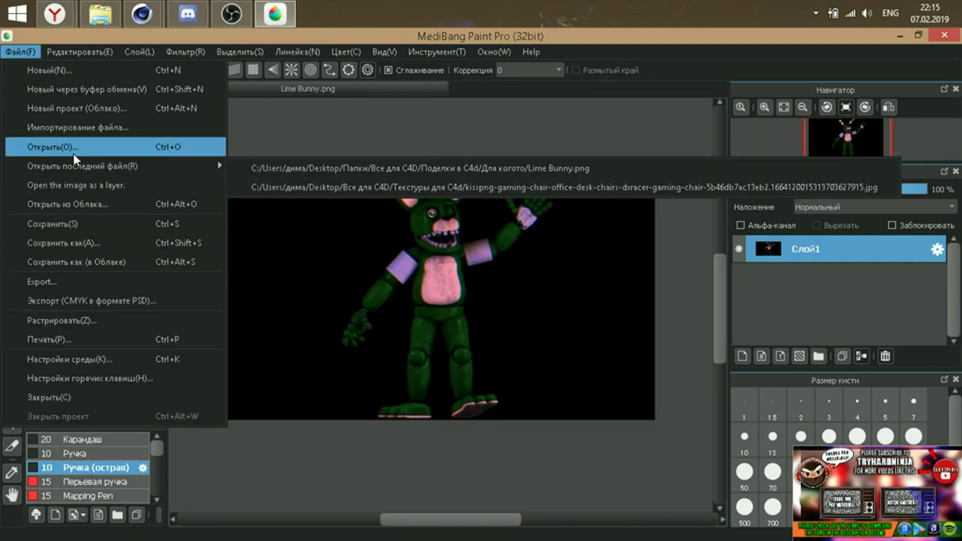
Open the dust particles image from the Текстуры для C4d folder.
left_click(73, 146)
left_click(64, 260)
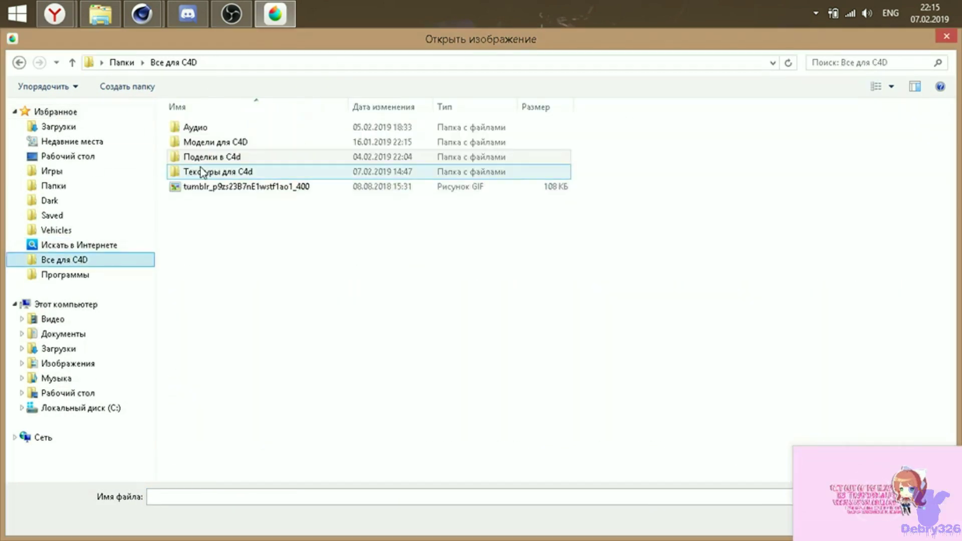
double_click(213, 173)
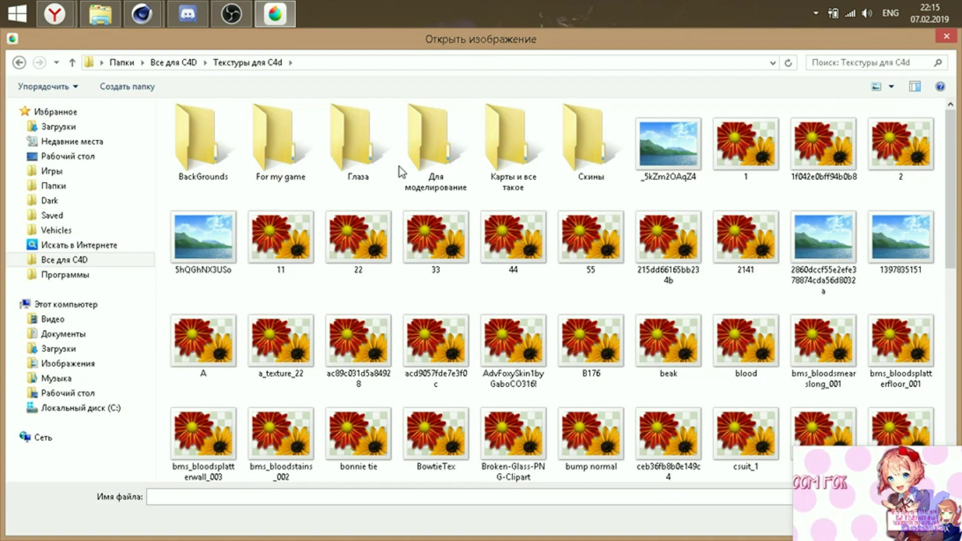
scroll(399, 167, "down", 5)
double_click(900, 210)
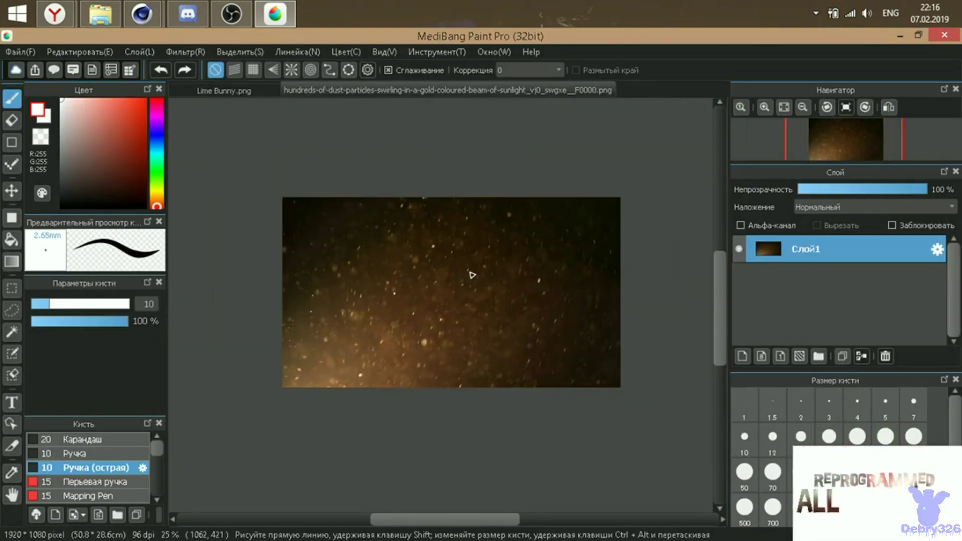
Paste the dust image as a new layer on Lime Bunny at 24% opacity.
key("ctrl+a")
key("ctrl+c")
key("ctrl+Tab")
key("ctrl+v")
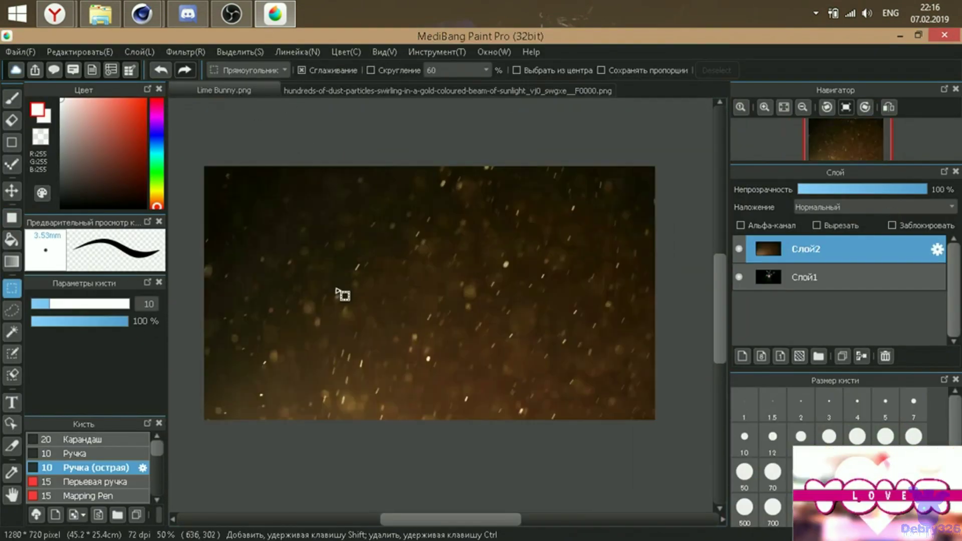
left_click_drag(875, 189, 828, 189)
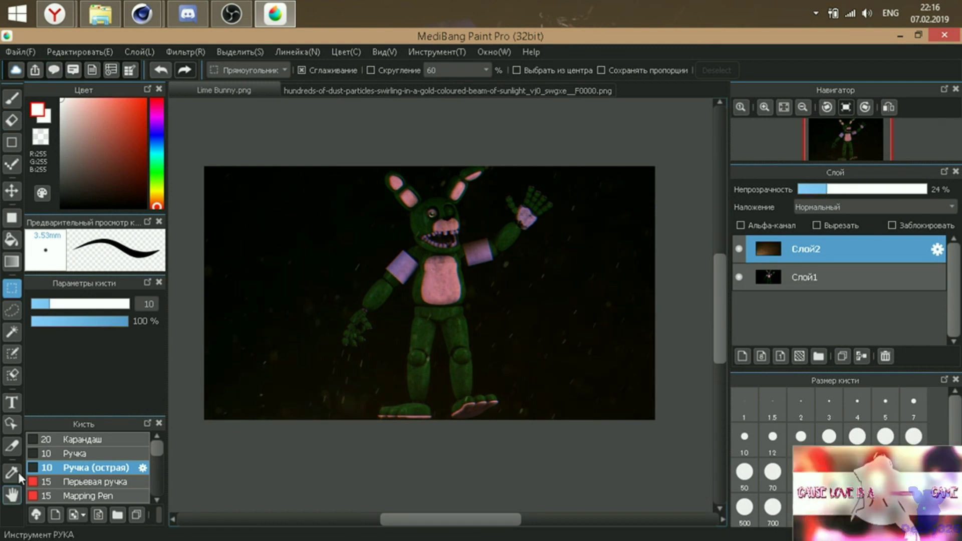
left_click(18, 195)
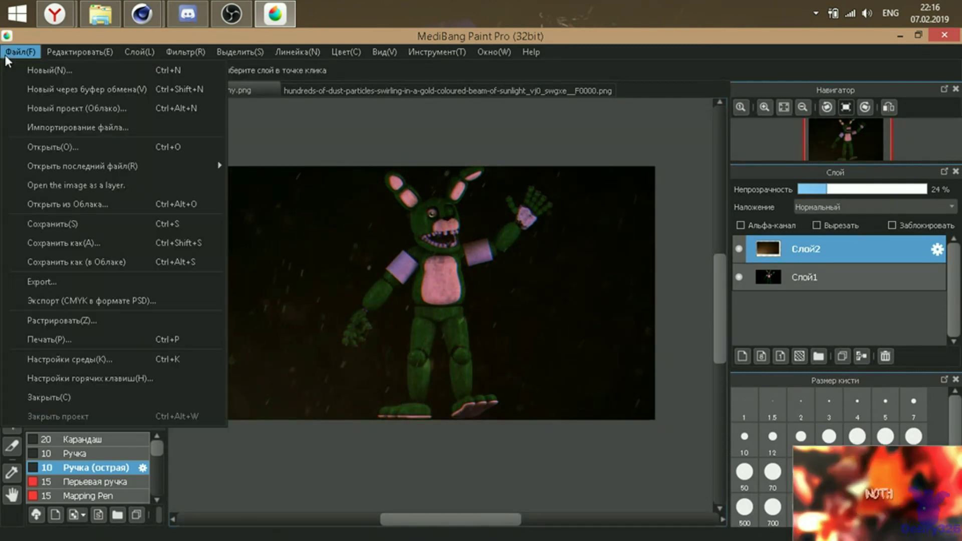
Close the Lime Bunny image, saving it as PNG.
right_click(268, 90)
left_click(286, 96)
left_click(570, 323)
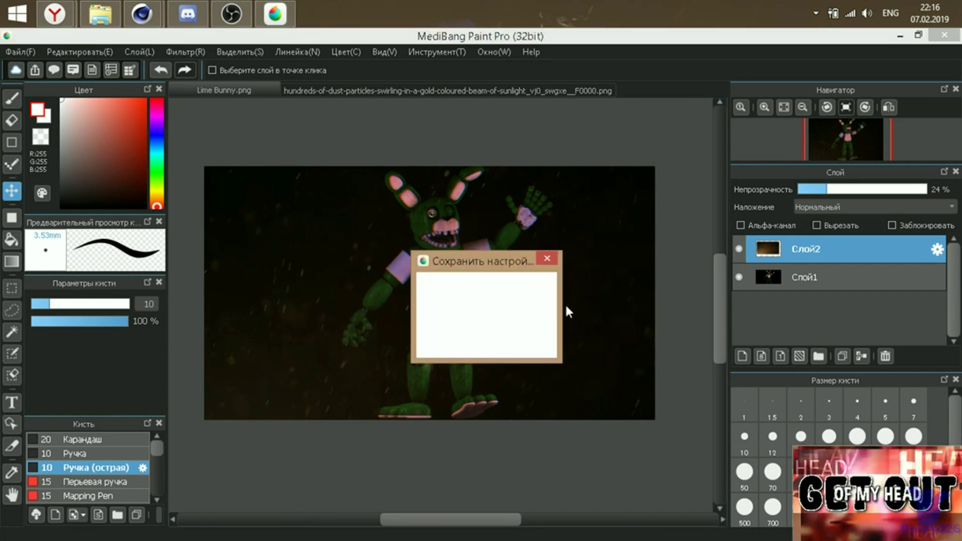
left_click(508, 343)
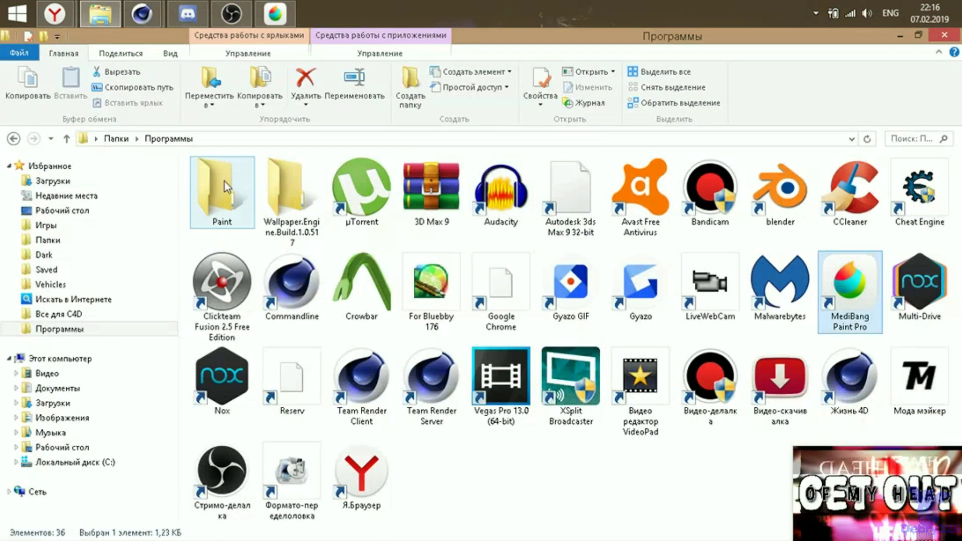
double_click(225, 186)
Launch PaintTool SAI from sai.exe in the Paint folder.
double_click(240, 411)
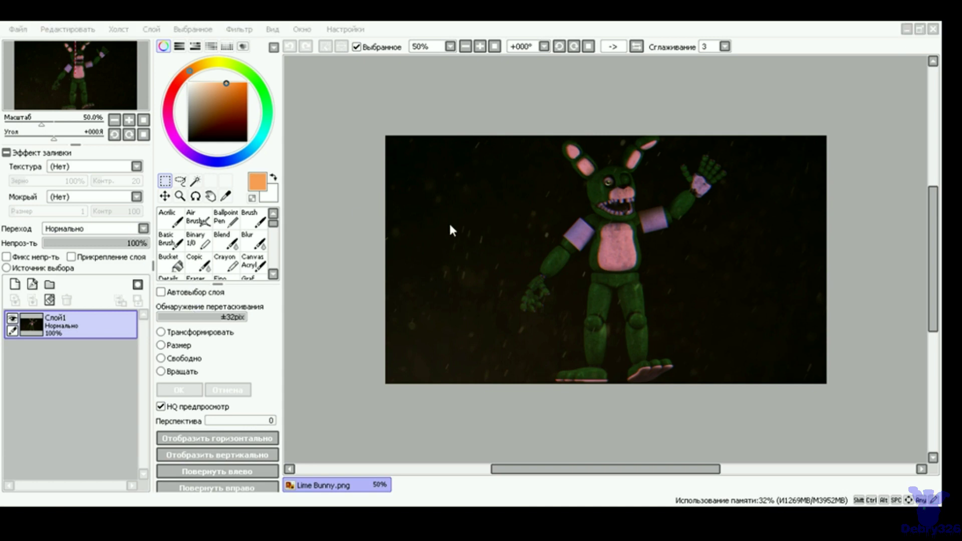
Paste the blue watermark onto Lime Bunny, shrunk and placed in the lower-right corner.
key("ctrl+c")
key("ctrl+Tab")
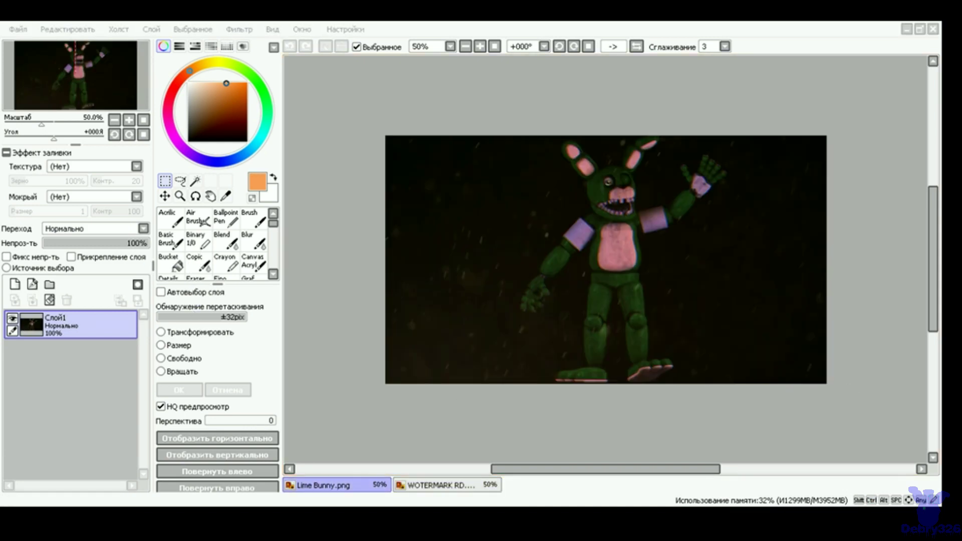
key("ctrl+v")
key("ctrl+t")
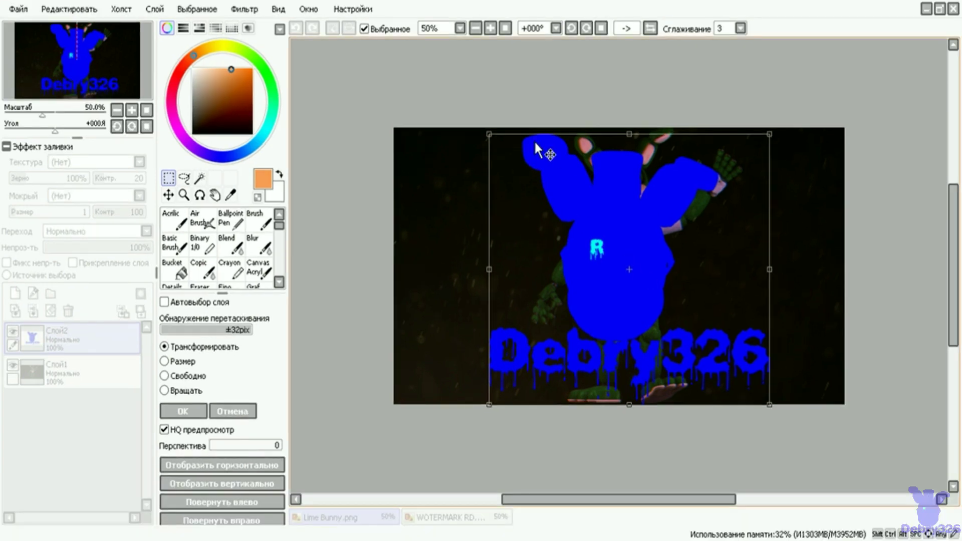
left_click_drag(536, 146, 741, 386)
scroll(687, 365, "down", 1)
scroll(386, 341, "up", 4)
left_click_drag(382, 339, 331, 269)
left_click_drag(413, 369, 615, 371)
scroll(614, 370, "up", 2)
scroll(604, 333, "down", 2)
scroll(672, 350, "down", 3)
key("Return")
Set the watermark layer opacity to 24%.
left_click(72, 247)
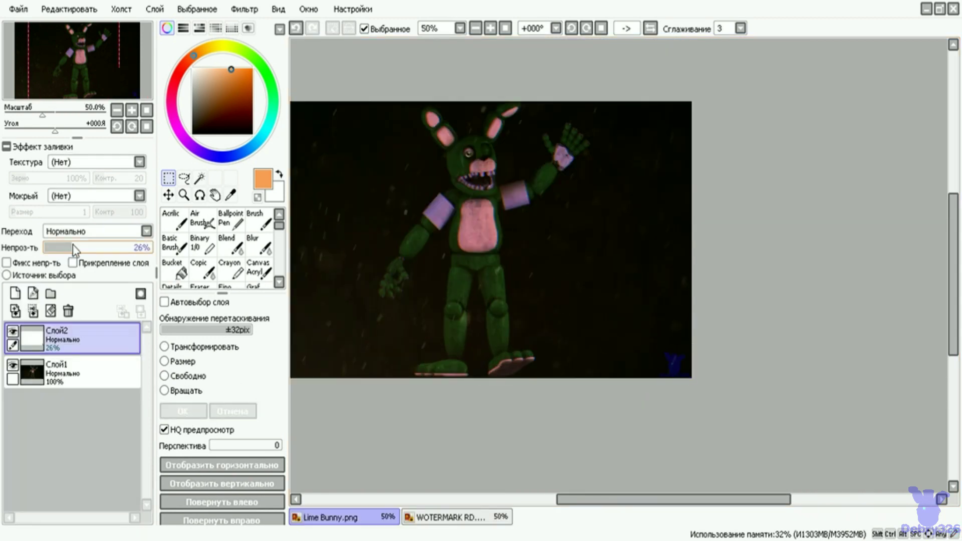
left_click_drag(43, 115, 55, 114)
left_click(71, 247)
scroll(532, 300, "down", 2)
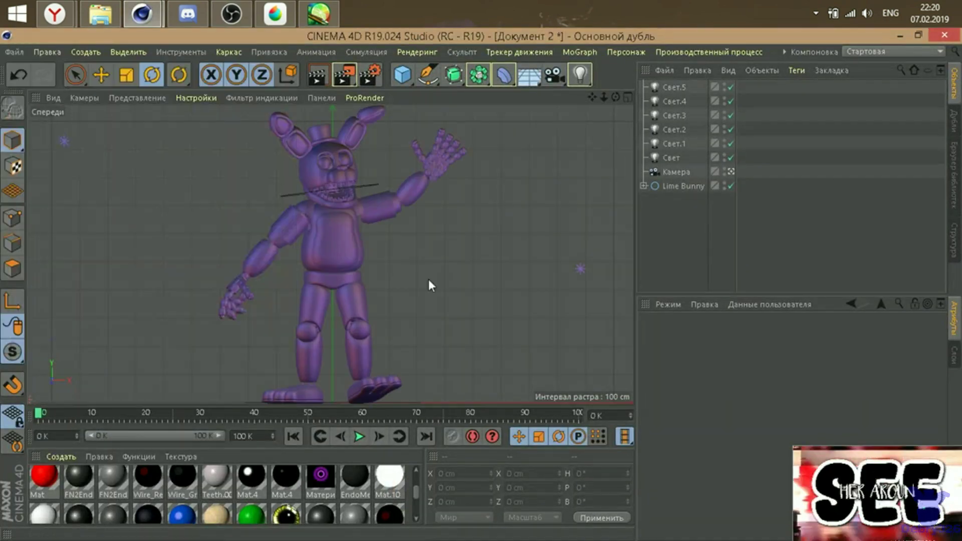
In a new scene, create a MoText reading 'Lime Bunny' in a script font.
key("ctrl+n")
left_click(580, 51)
left_click(601, 278)
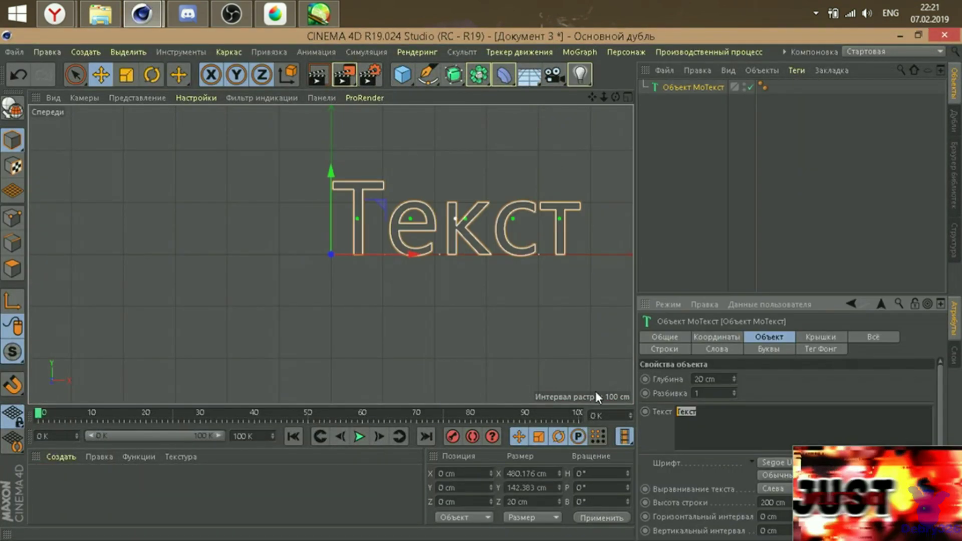
type("Lime Bunny")
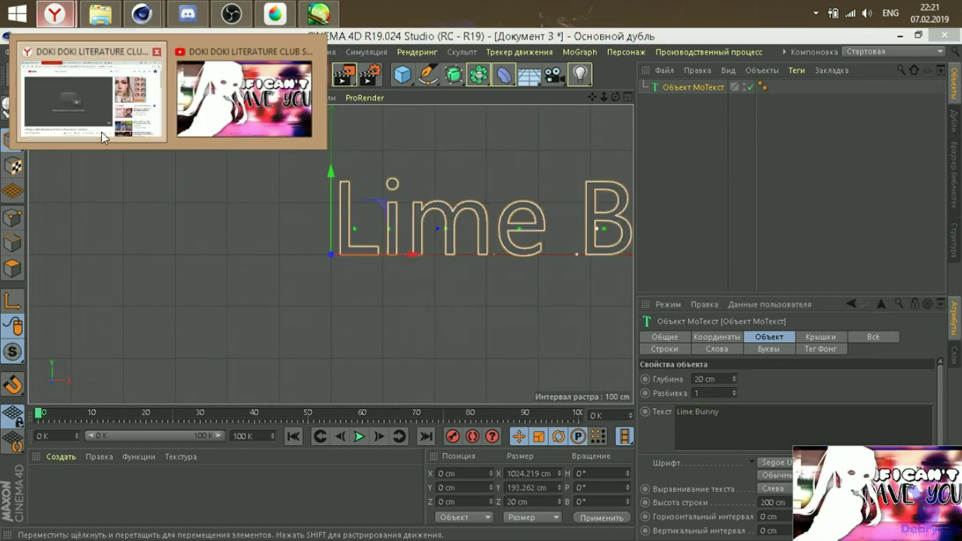
left_click(54, 13)
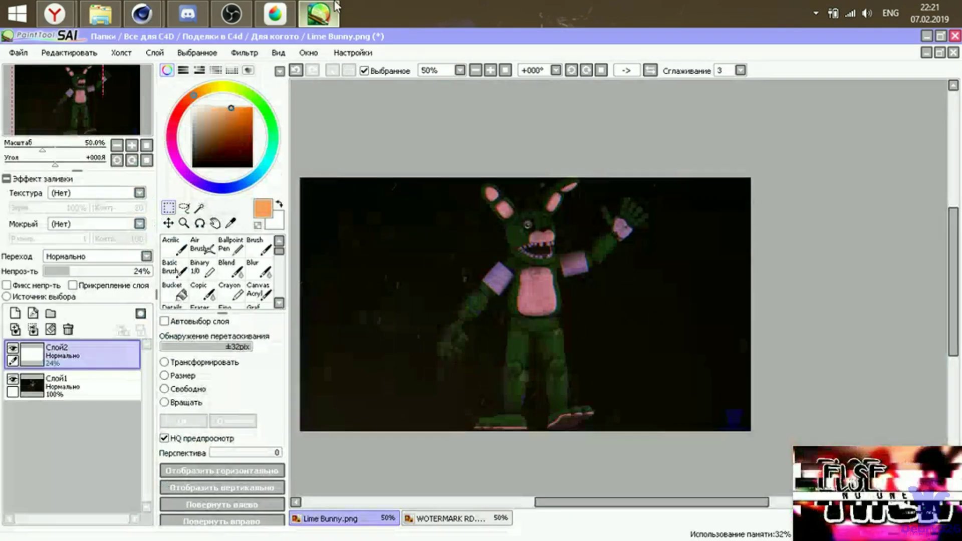
left_click(97, 103)
type("nny")
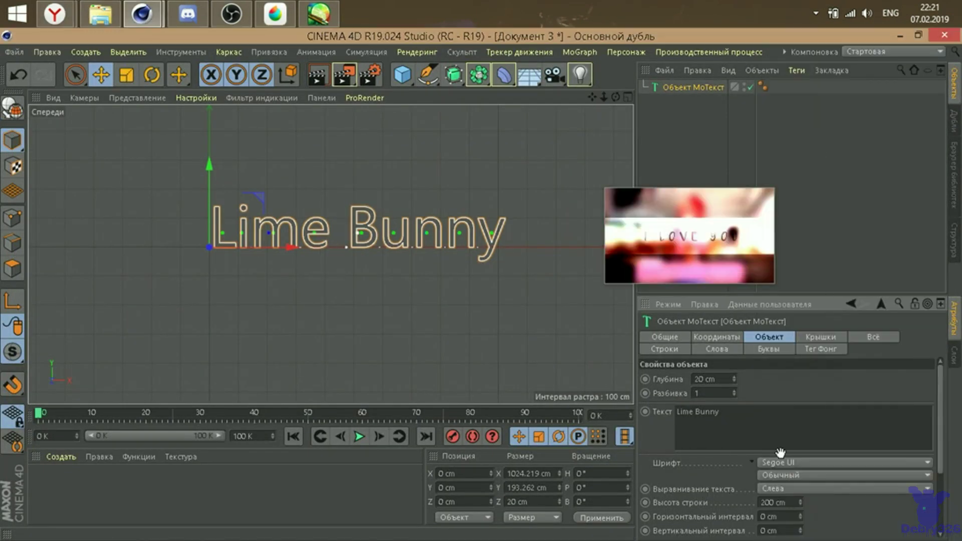
left_click(773, 464)
scroll(831, 400, "down", 3)
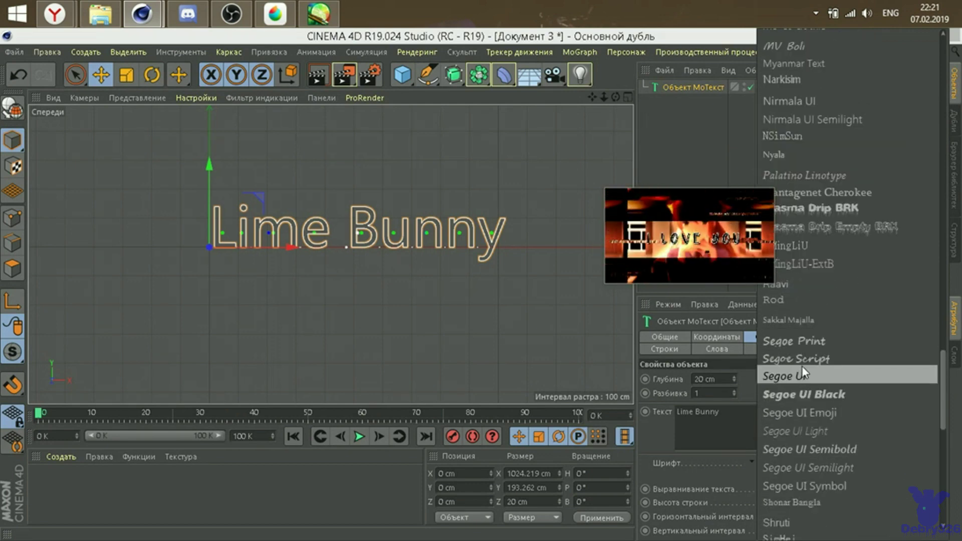
left_click(802, 351)
left_click(331, 255)
scroll(330, 255, "up", 2)
Review the render settings and add a camera framing the text.
left_click(369, 74)
left_click(85, 287)
left_click(120, 105)
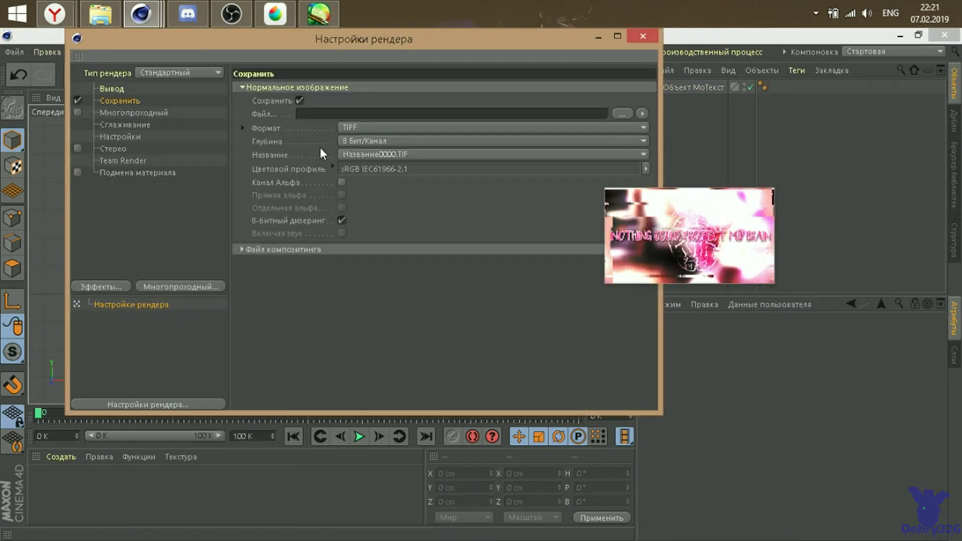
left_click(643, 36)
left_click(553, 75)
Render the title to the Picture Viewer and start saving the image.
key("ctrl+r")
left_click(350, 76)
key("ctrl+s")
key("Return")
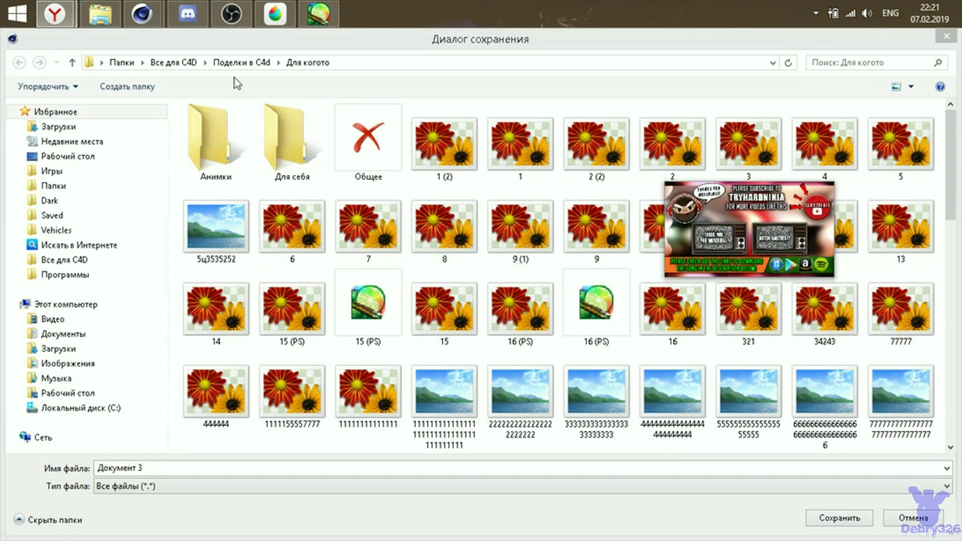
left_click(223, 63)
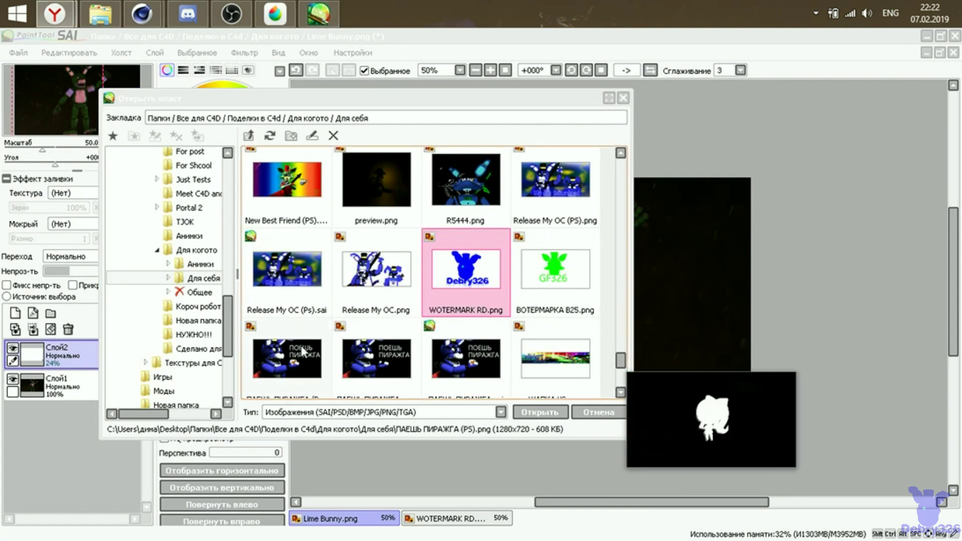
Open 5.png from НУЖНО!!! and paste its caption into Lime Bunny for transforming.
left_click(196, 335)
double_click(317, 273)
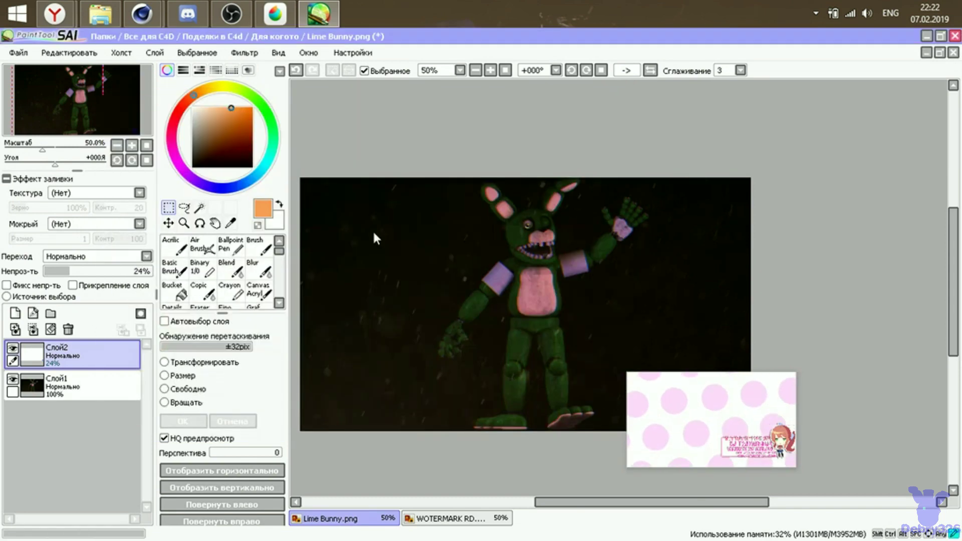
left_click(331, 519)
key("ctrl+t")
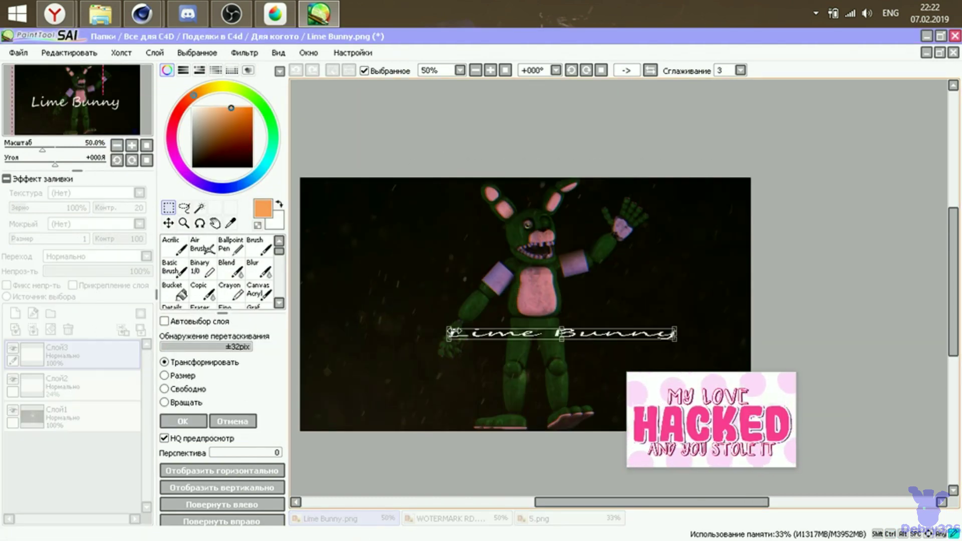
scroll(608, 327, "up", 3)
scroll(551, 281, "up", 1)
scroll(429, 242, "down", 2)
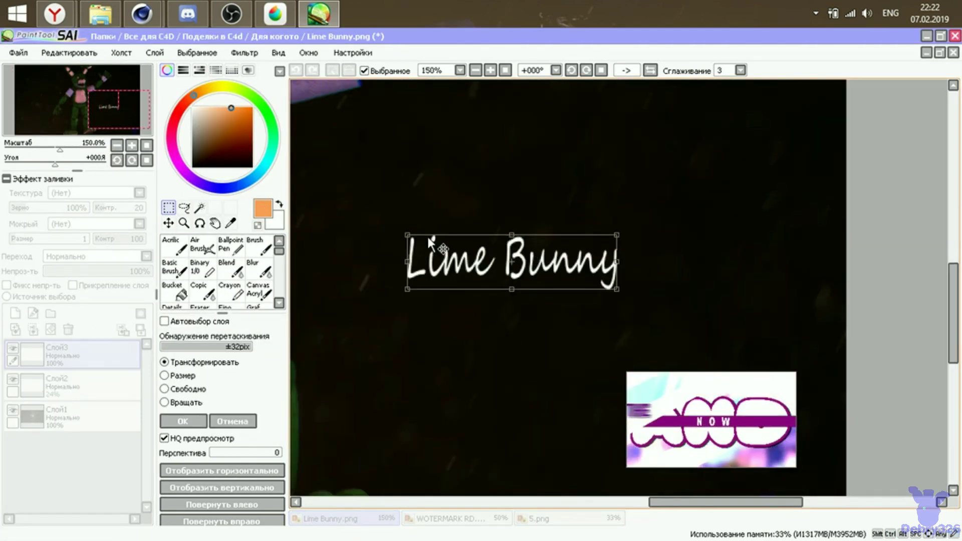
Play the Tattletail song video on YouTube, then return to PaintTool SAI.
left_click(247, 85)
scroll(691, 297, "down", 5)
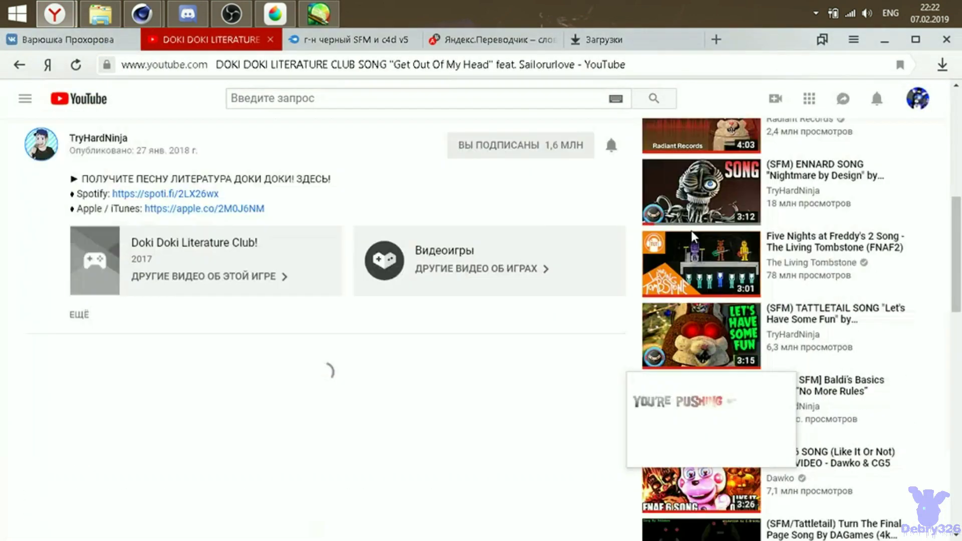
scroll(692, 297, "up", 5)
left_click(692, 283)
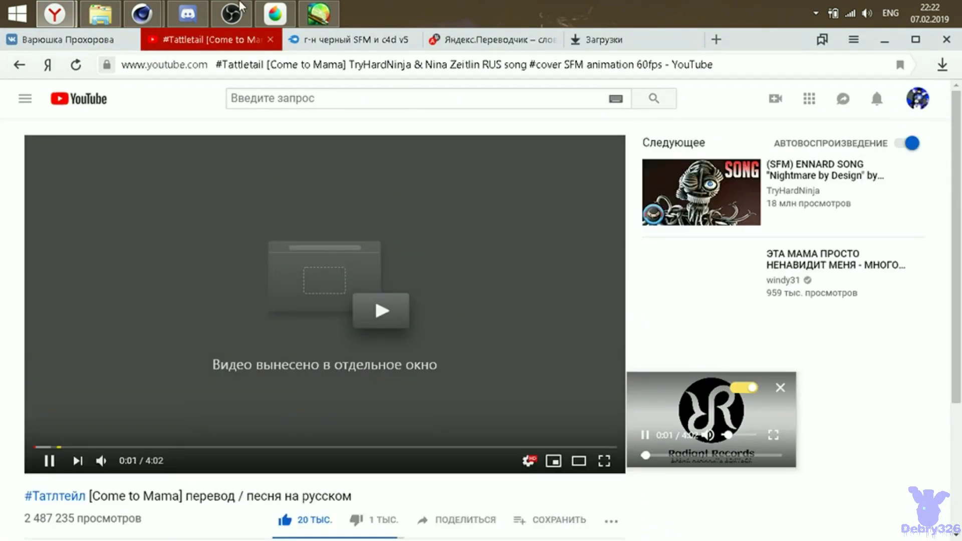
left_click(312, 5)
scroll(722, 251, "down", 1)
scroll(421, 239, "up", 2)
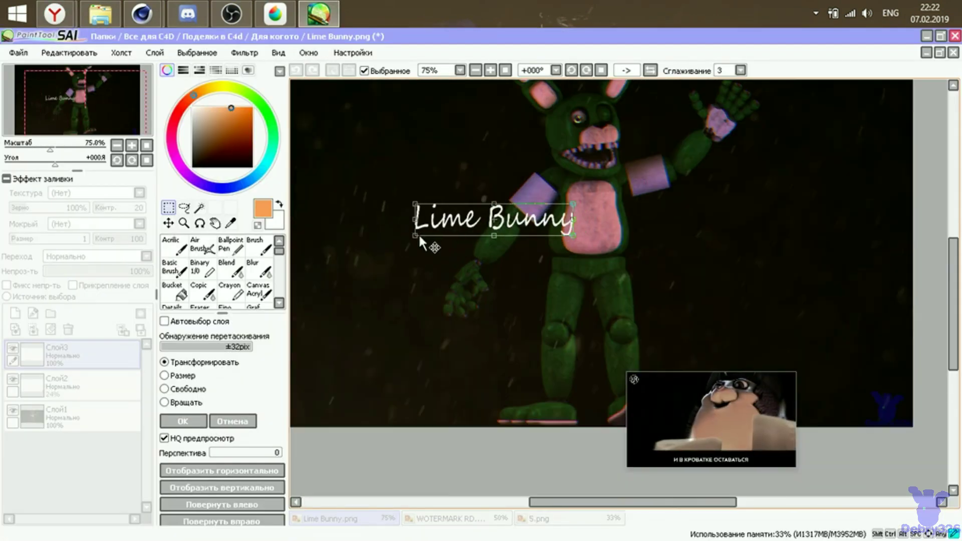
Move the Lime Bunny caption to the image's top-left corner.
scroll(435, 221, "down", 3)
scroll(554, 146, "up", 3)
scroll(494, 182, "up", 3)
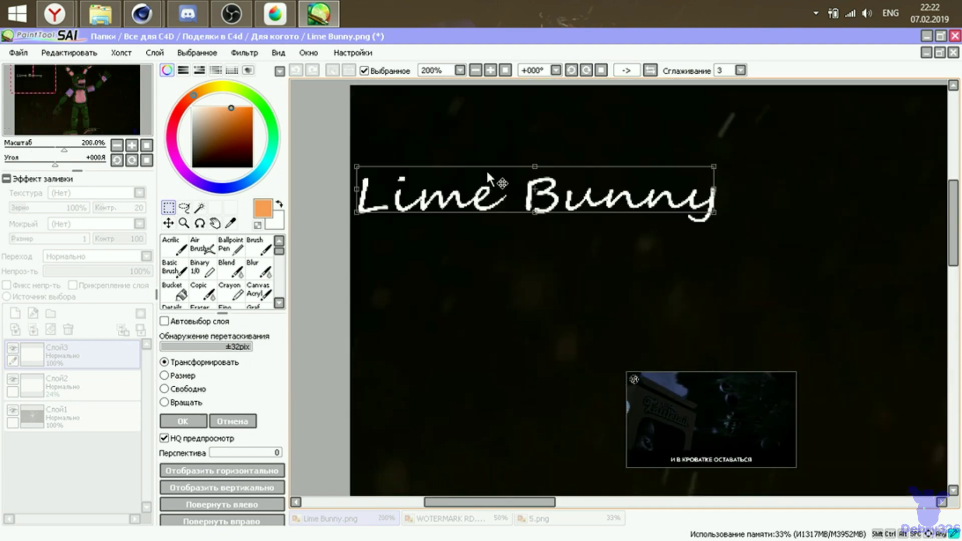
left_click_drag(494, 182, 486, 106)
left_click(181, 421)
scroll(543, 190, "down", 7)
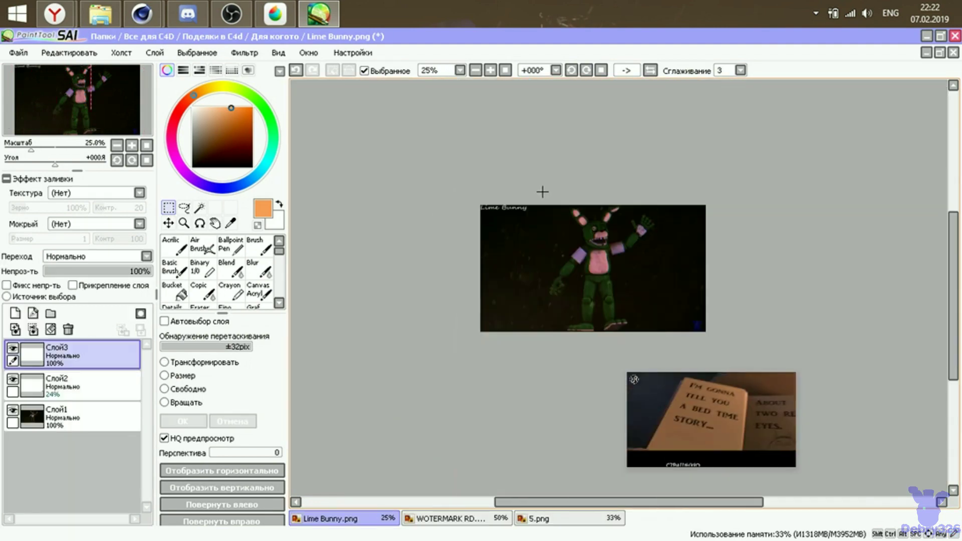
scroll(543, 191, "up", 1)
Save the image as PNG, overwriting Lime Bunny.png.
key("ctrl+s")
left_click(484, 344)
double_click(531, 254)
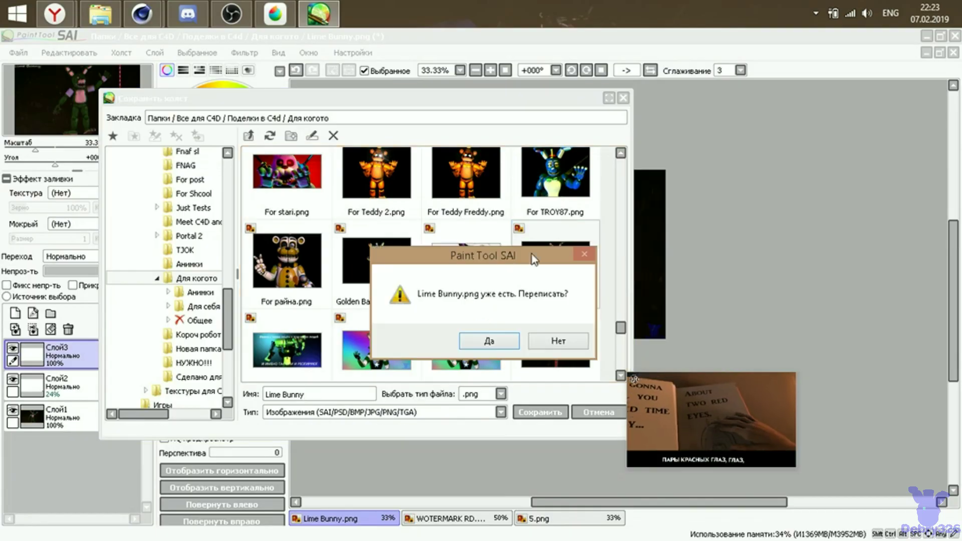
left_click(492, 339)
left_click(515, 280)
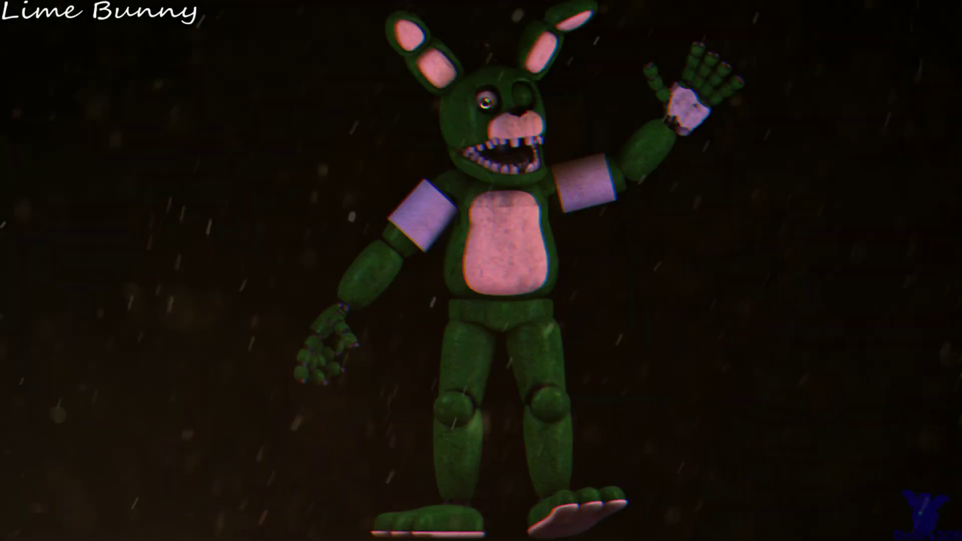